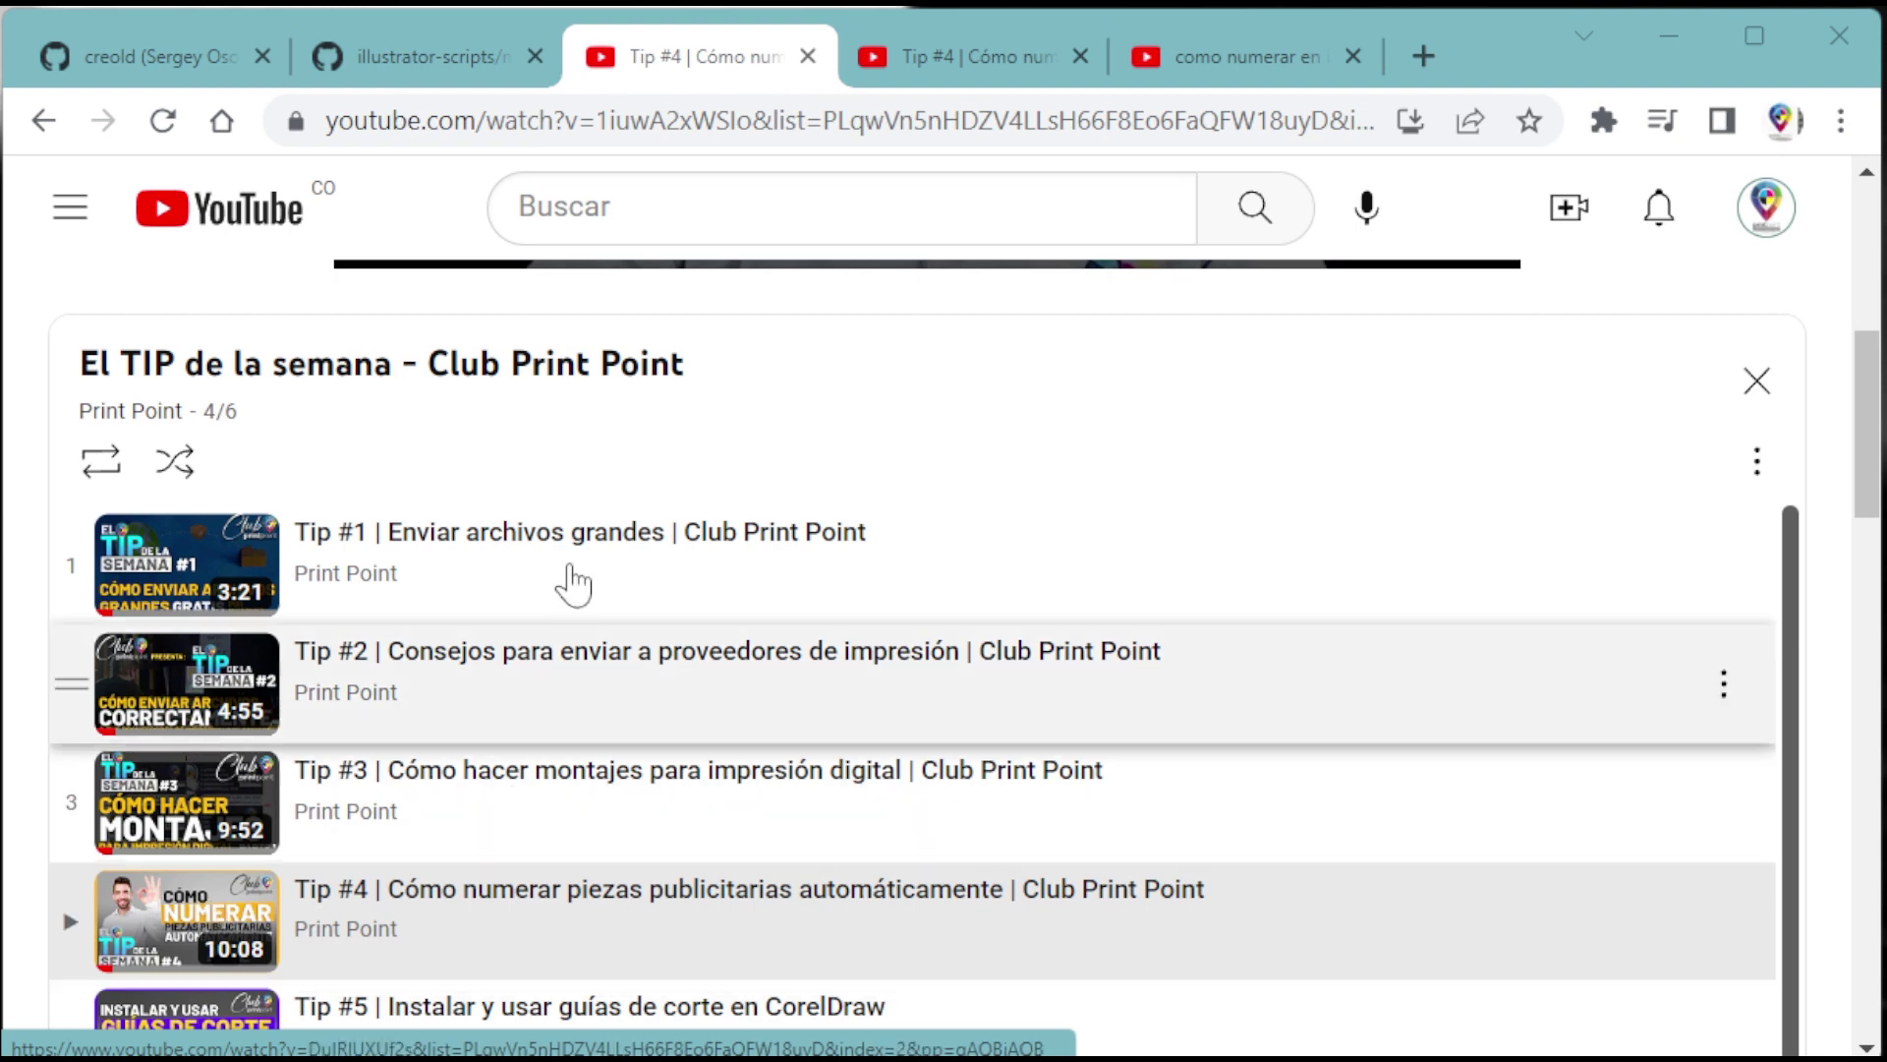
Switch to the second Tip #4 video tab and resume playback
{"action": "left_click", "coordinate": [963, 60]}
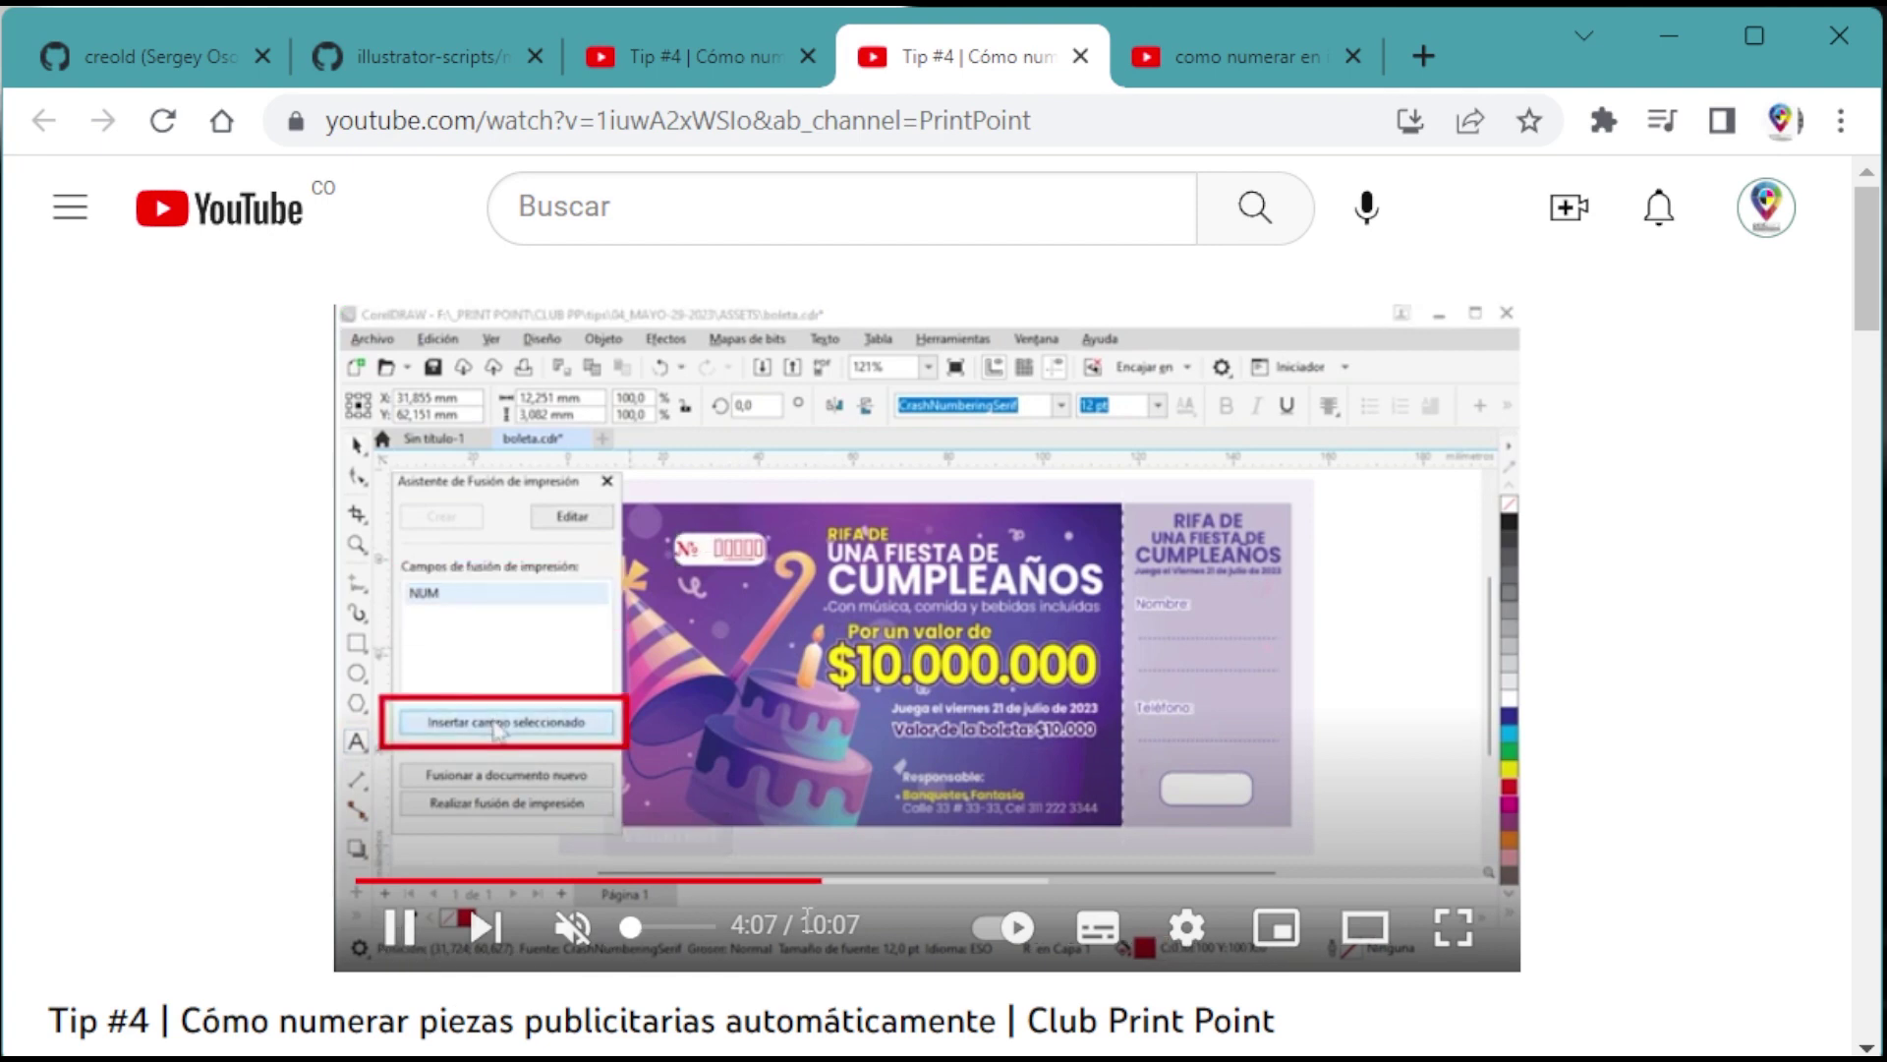
Seek the Tip #4 video ahead to about 5:44, the print-merge and PDF export part
{"action": "left_click", "coordinate": [857, 881]}
{"action": "left_click", "coordinate": [898, 880]}
{"action": "left_click", "coordinate": [924, 881]}
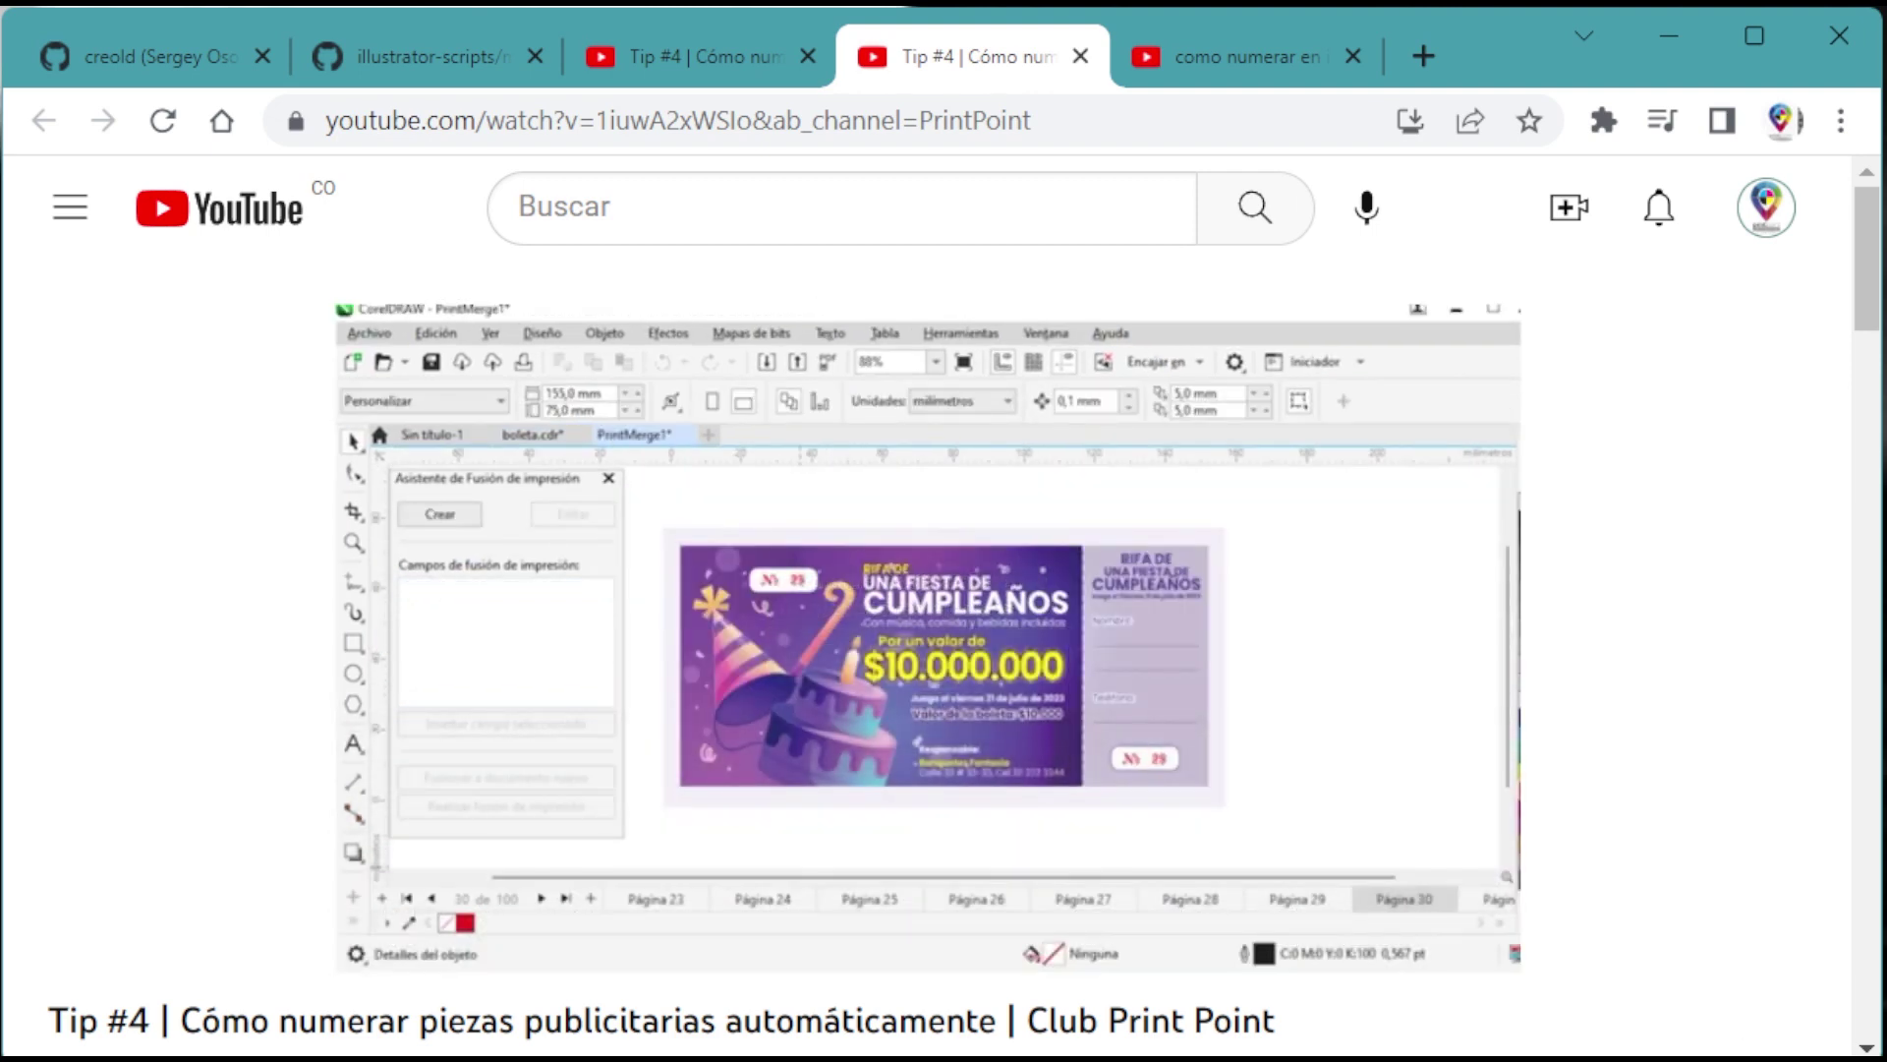
{"action": "key", "text": "Right"}
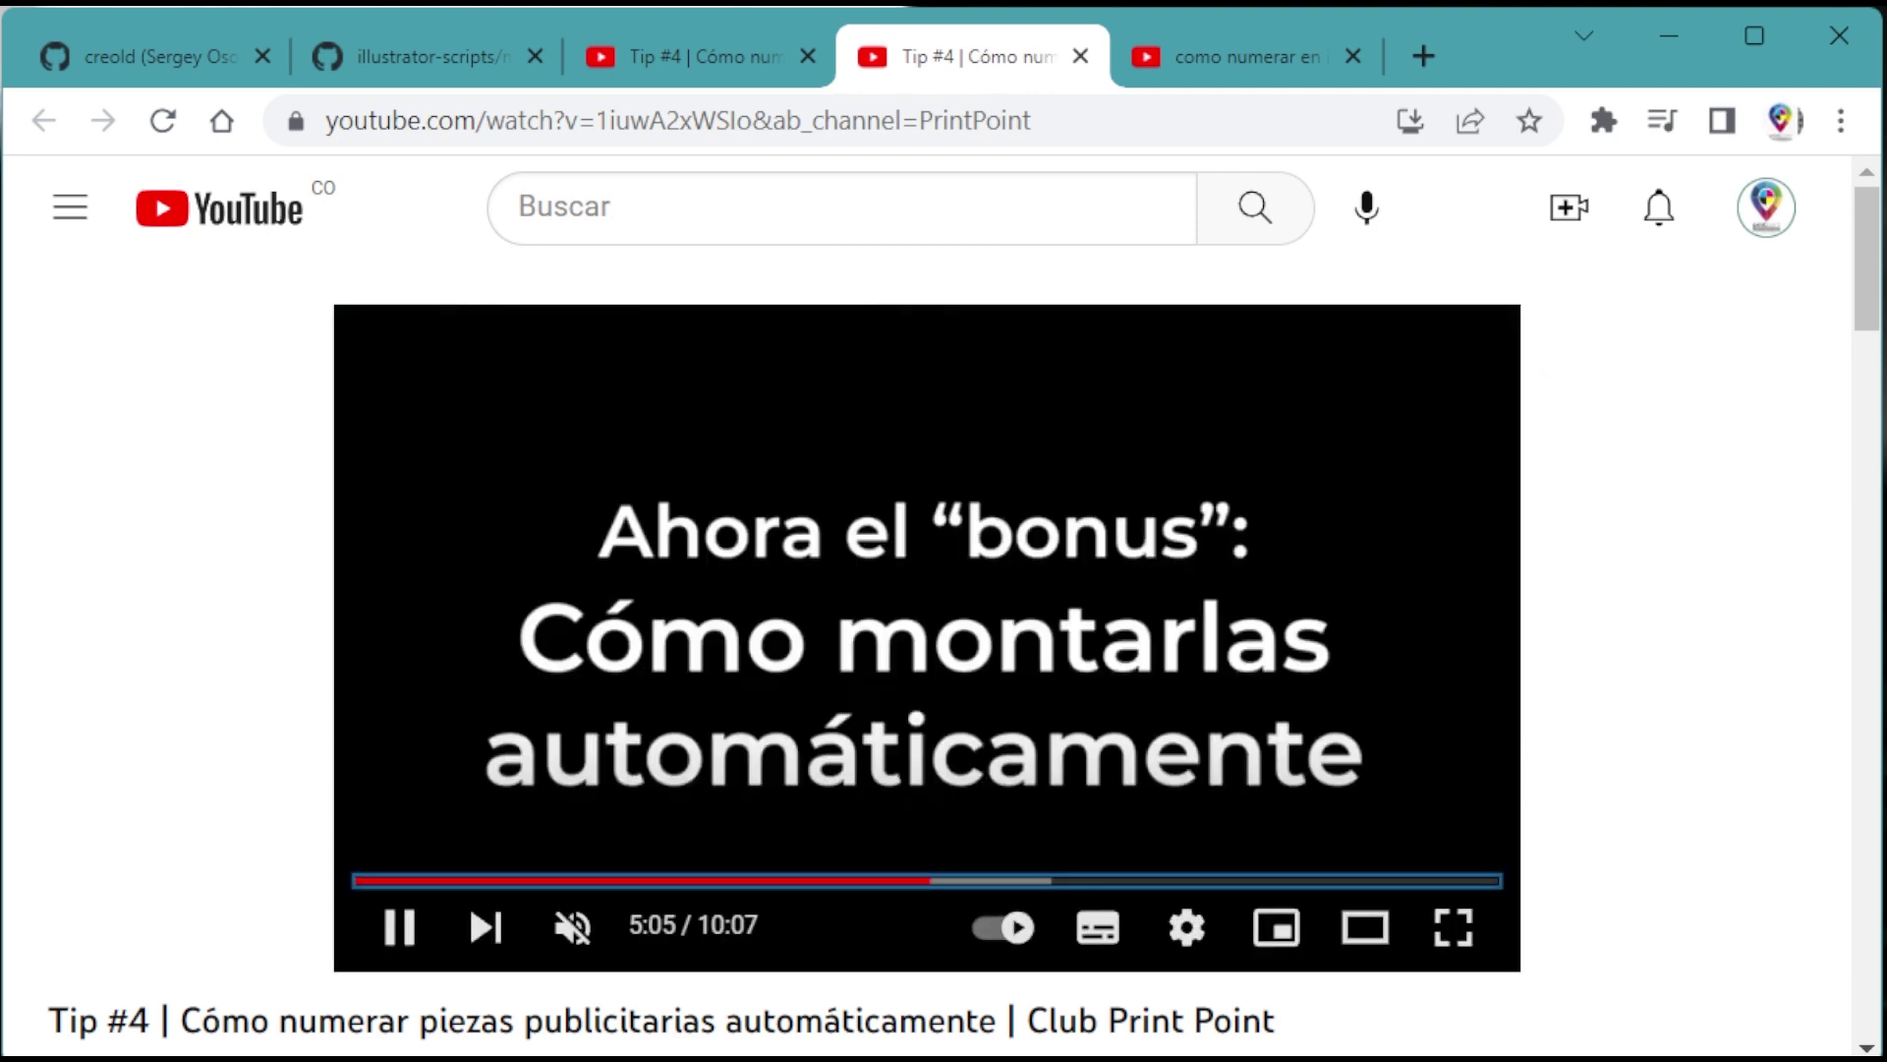
{"action": "key", "text": "Right"}
{"action": "key", "text": "Right"}
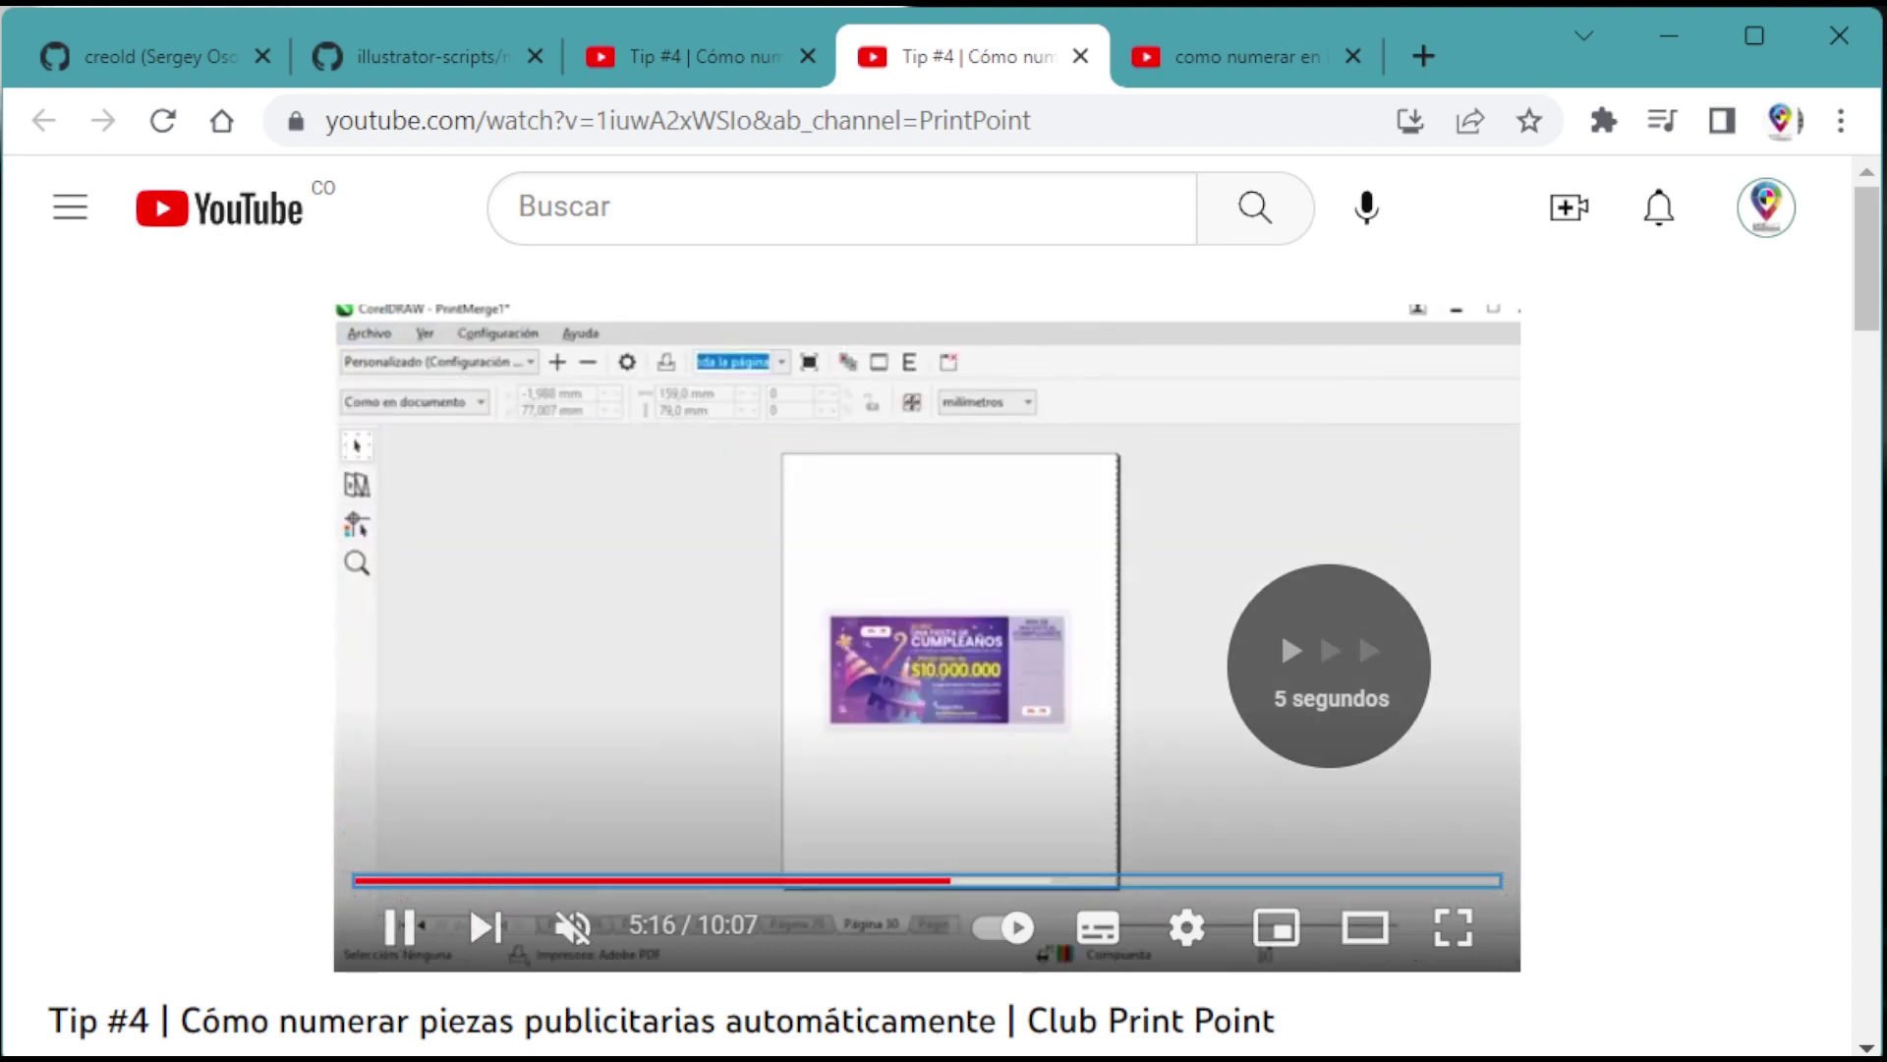
{"action": "key", "text": "Left"}
{"action": "key", "text": "Right"}
{"action": "key", "text": "Right"}
{"action": "key", "text": "Right"}
{"action": "key", "text": "Right"}
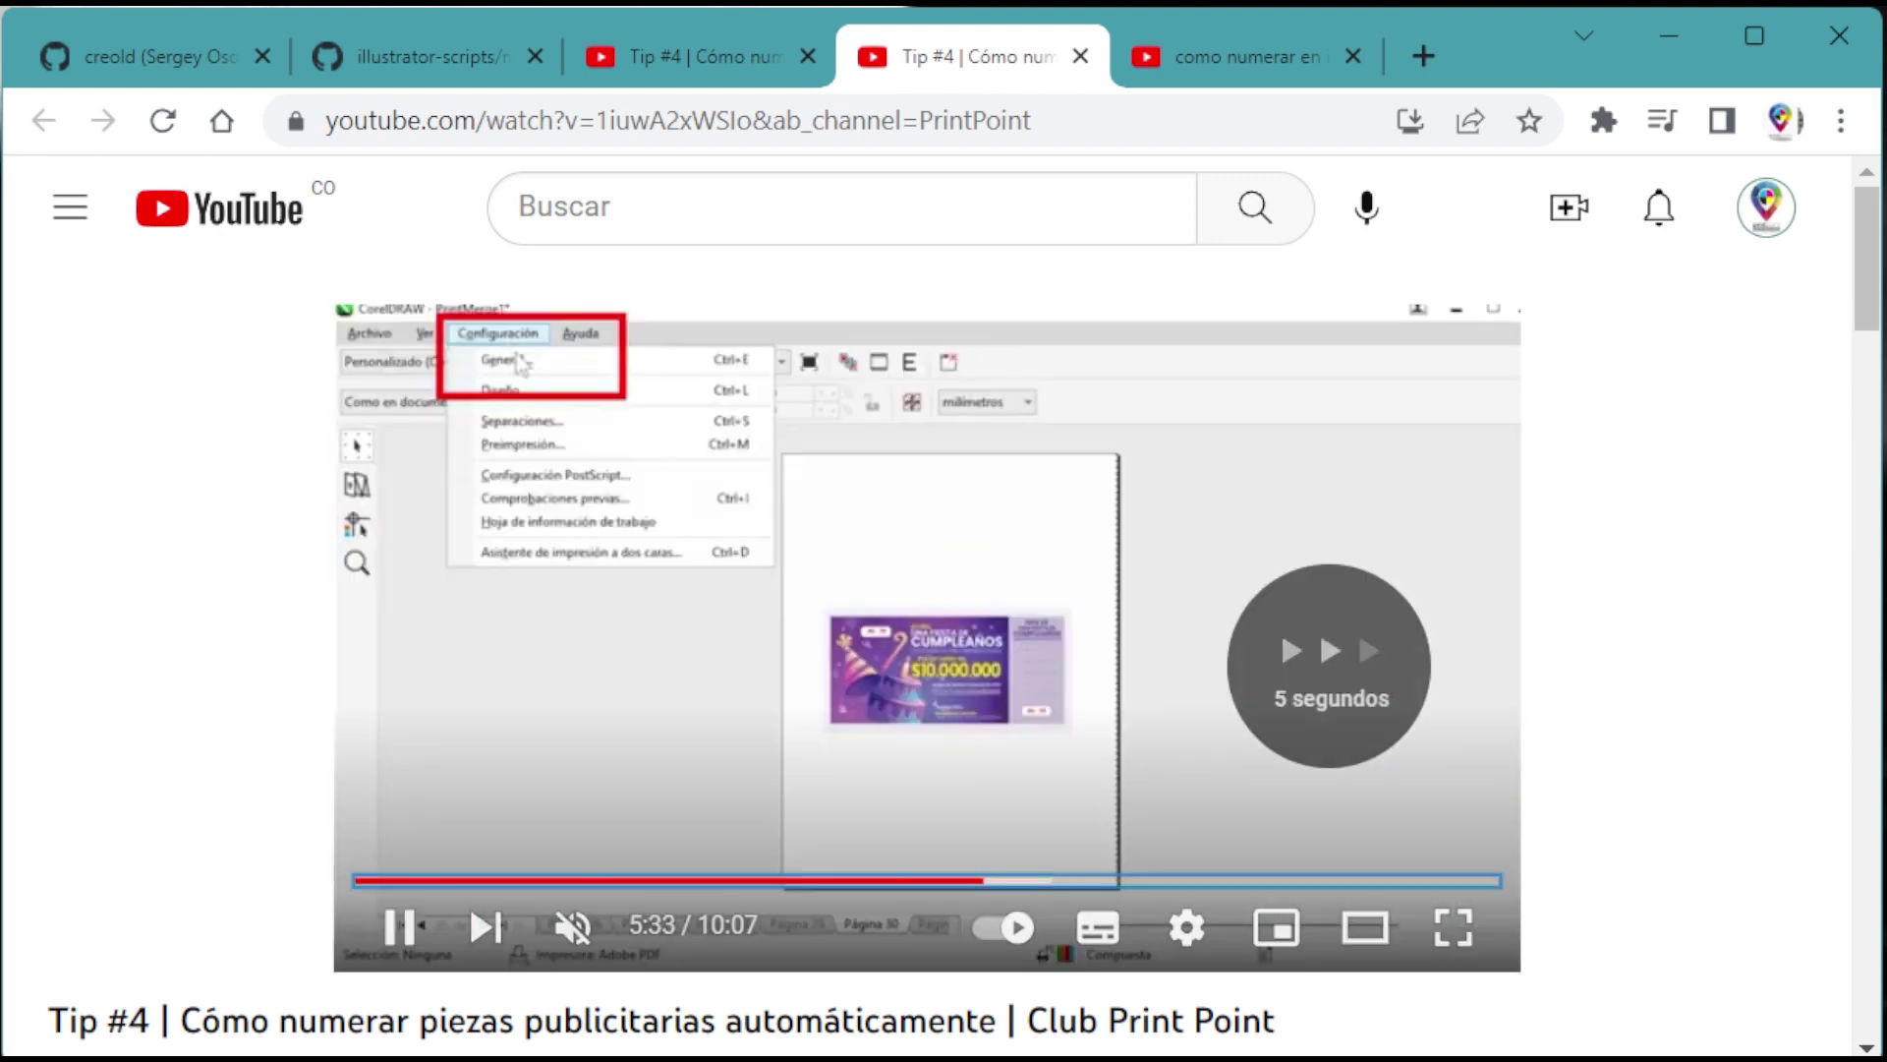
{"action": "key", "text": "Right"}
{"action": "key", "text": "Right"}
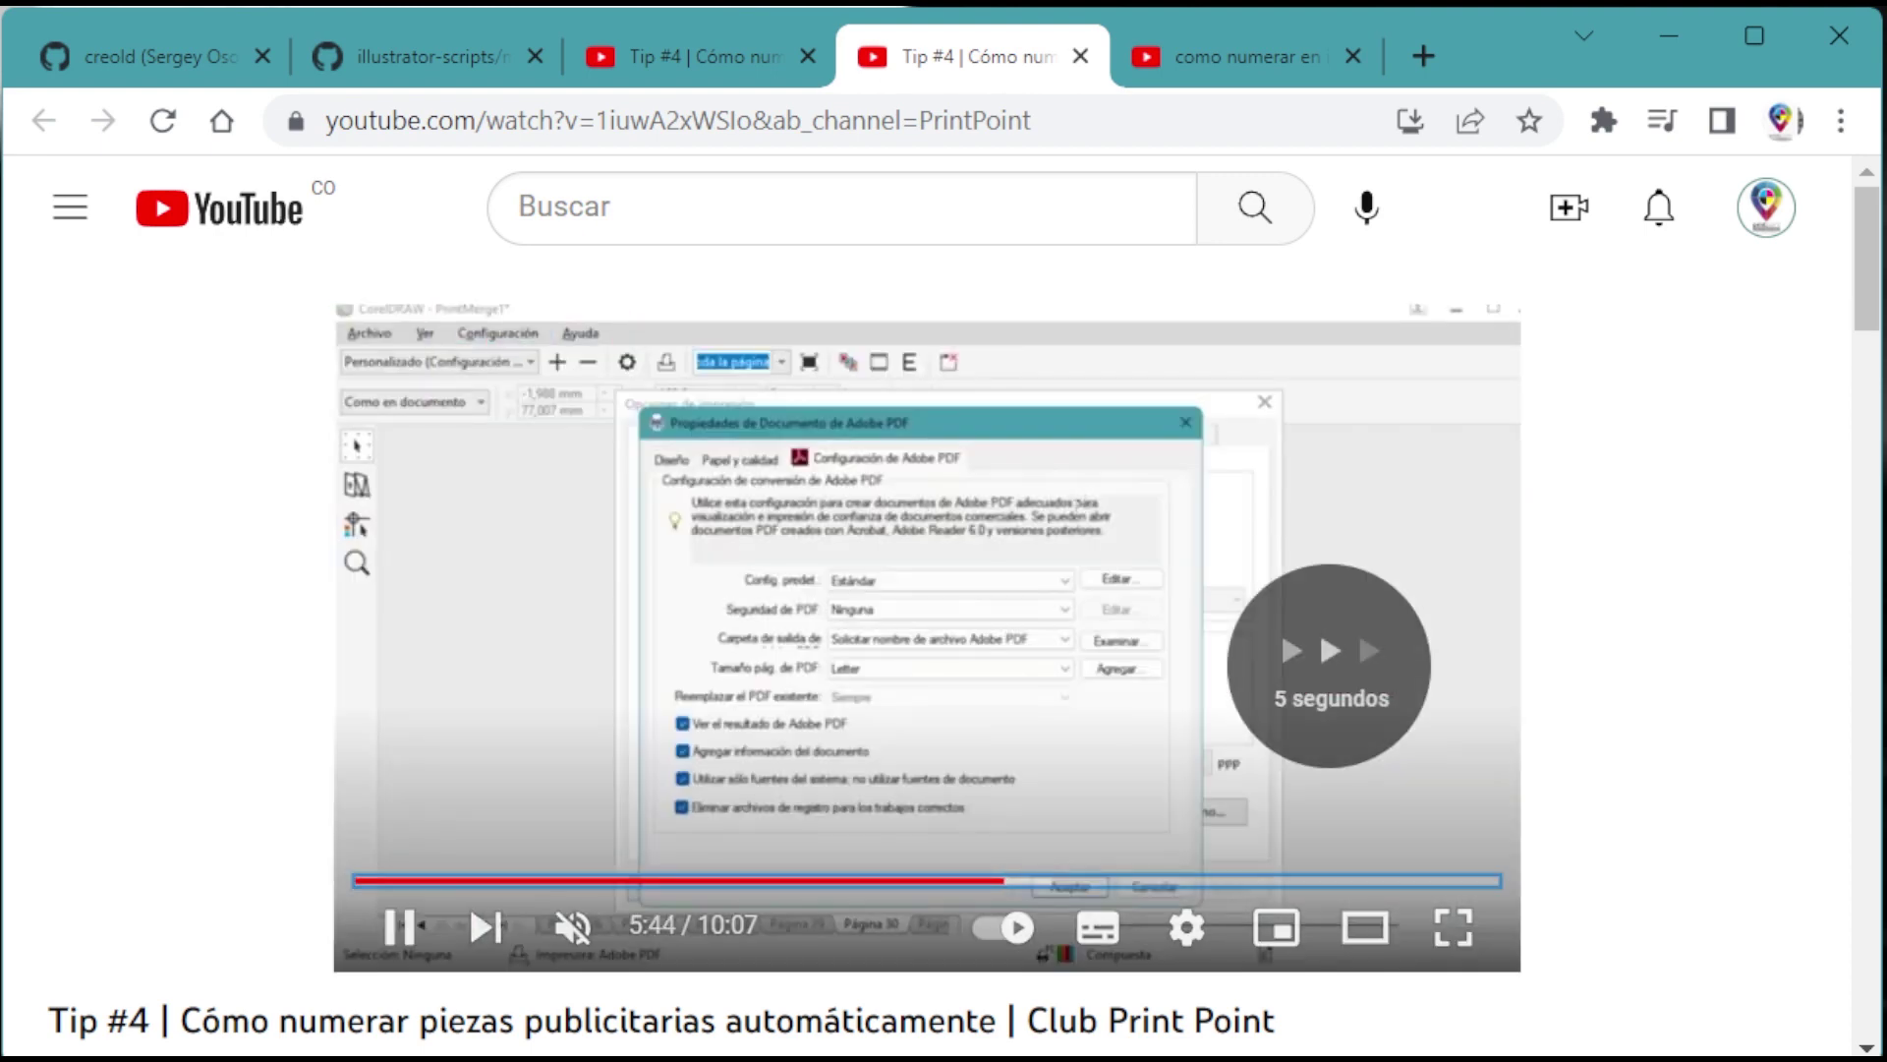
{"action": "key", "text": "Right"}
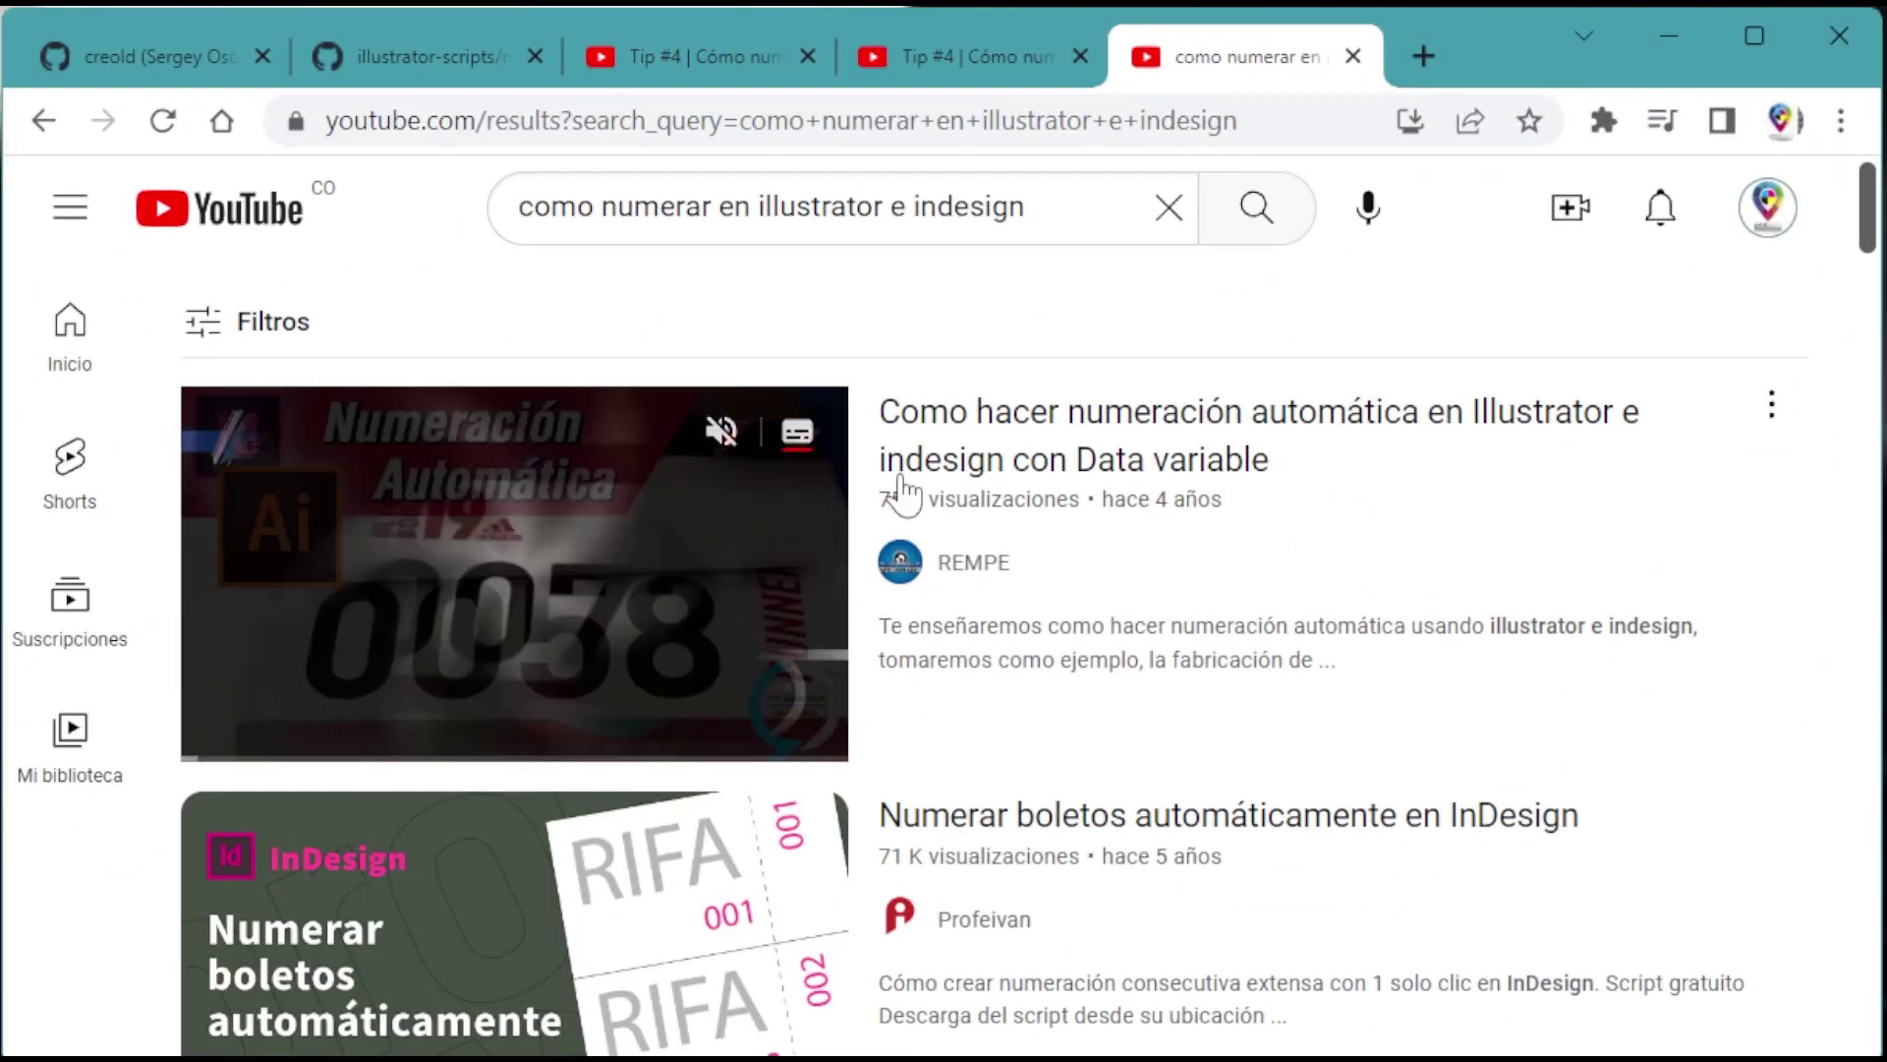
Scroll the 'como numerar en illustrator e indesign' results down to the data-merge videos
{"action": "scroll", "coordinate": [1216, 509], "scroll_direction": "down", "scroll_amount": 2}
{"action": "scroll", "coordinate": [1216, 509], "scroll_direction": "down", "scroll_amount": 2}
{"action": "scroll", "coordinate": [1210, 530], "scroll_direction": "down", "scroll_amount": 2}
{"action": "scroll", "coordinate": [1232, 488], "scroll_direction": "down", "scroll_amount": 4}
{"action": "scroll", "coordinate": [1227, 493], "scroll_direction": "down", "scroll_amount": 3}
{"action": "scroll", "coordinate": [1229, 506], "scroll_direction": "down", "scroll_amount": 2}
{"action": "scroll", "coordinate": [1227, 506], "scroll_direction": "down", "scroll_amount": 4}
{"action": "scroll", "coordinate": [1226, 509], "scroll_direction": "down", "scroll_amount": 2}
{"action": "scroll", "coordinate": [1225, 510], "scroll_direction": "down", "scroll_amount": 2}
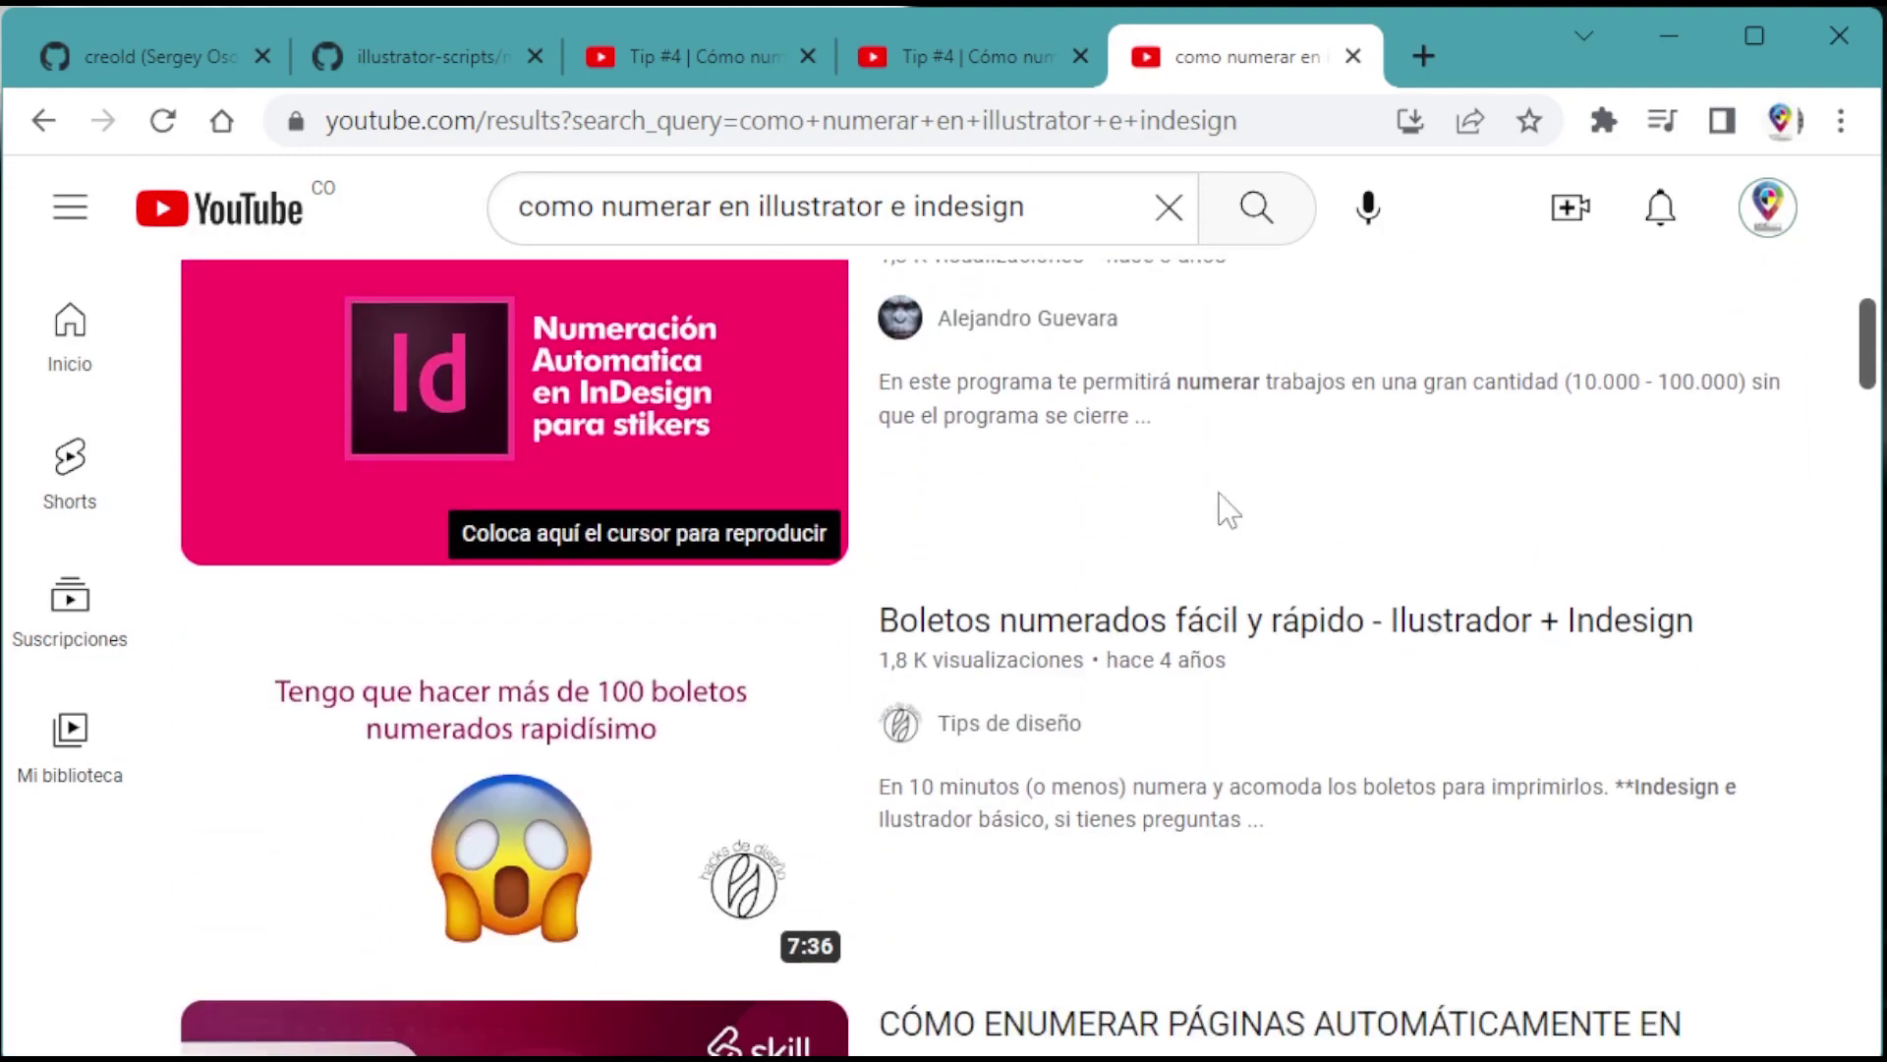
{"action": "scroll", "coordinate": [1223, 510], "scroll_direction": "down", "scroll_amount": 2}
{"action": "scroll", "coordinate": [1222, 511], "scroll_direction": "down", "scroll_amount": 4}
{"action": "scroll", "coordinate": [1225, 509], "scroll_direction": "down", "scroll_amount": 4}
{"action": "scroll", "coordinate": [1223, 509], "scroll_direction": "down", "scroll_amount": 2}
{"action": "scroll", "coordinate": [1224, 509], "scroll_direction": "down", "scroll_amount": 2}
{"action": "scroll", "coordinate": [1225, 509], "scroll_direction": "down", "scroll_amount": 4}
{"action": "scroll", "coordinate": [1225, 509], "scroll_direction": "down", "scroll_amount": 2}
{"action": "scroll", "coordinate": [1226, 510], "scroll_direction": "down", "scroll_amount": 3}
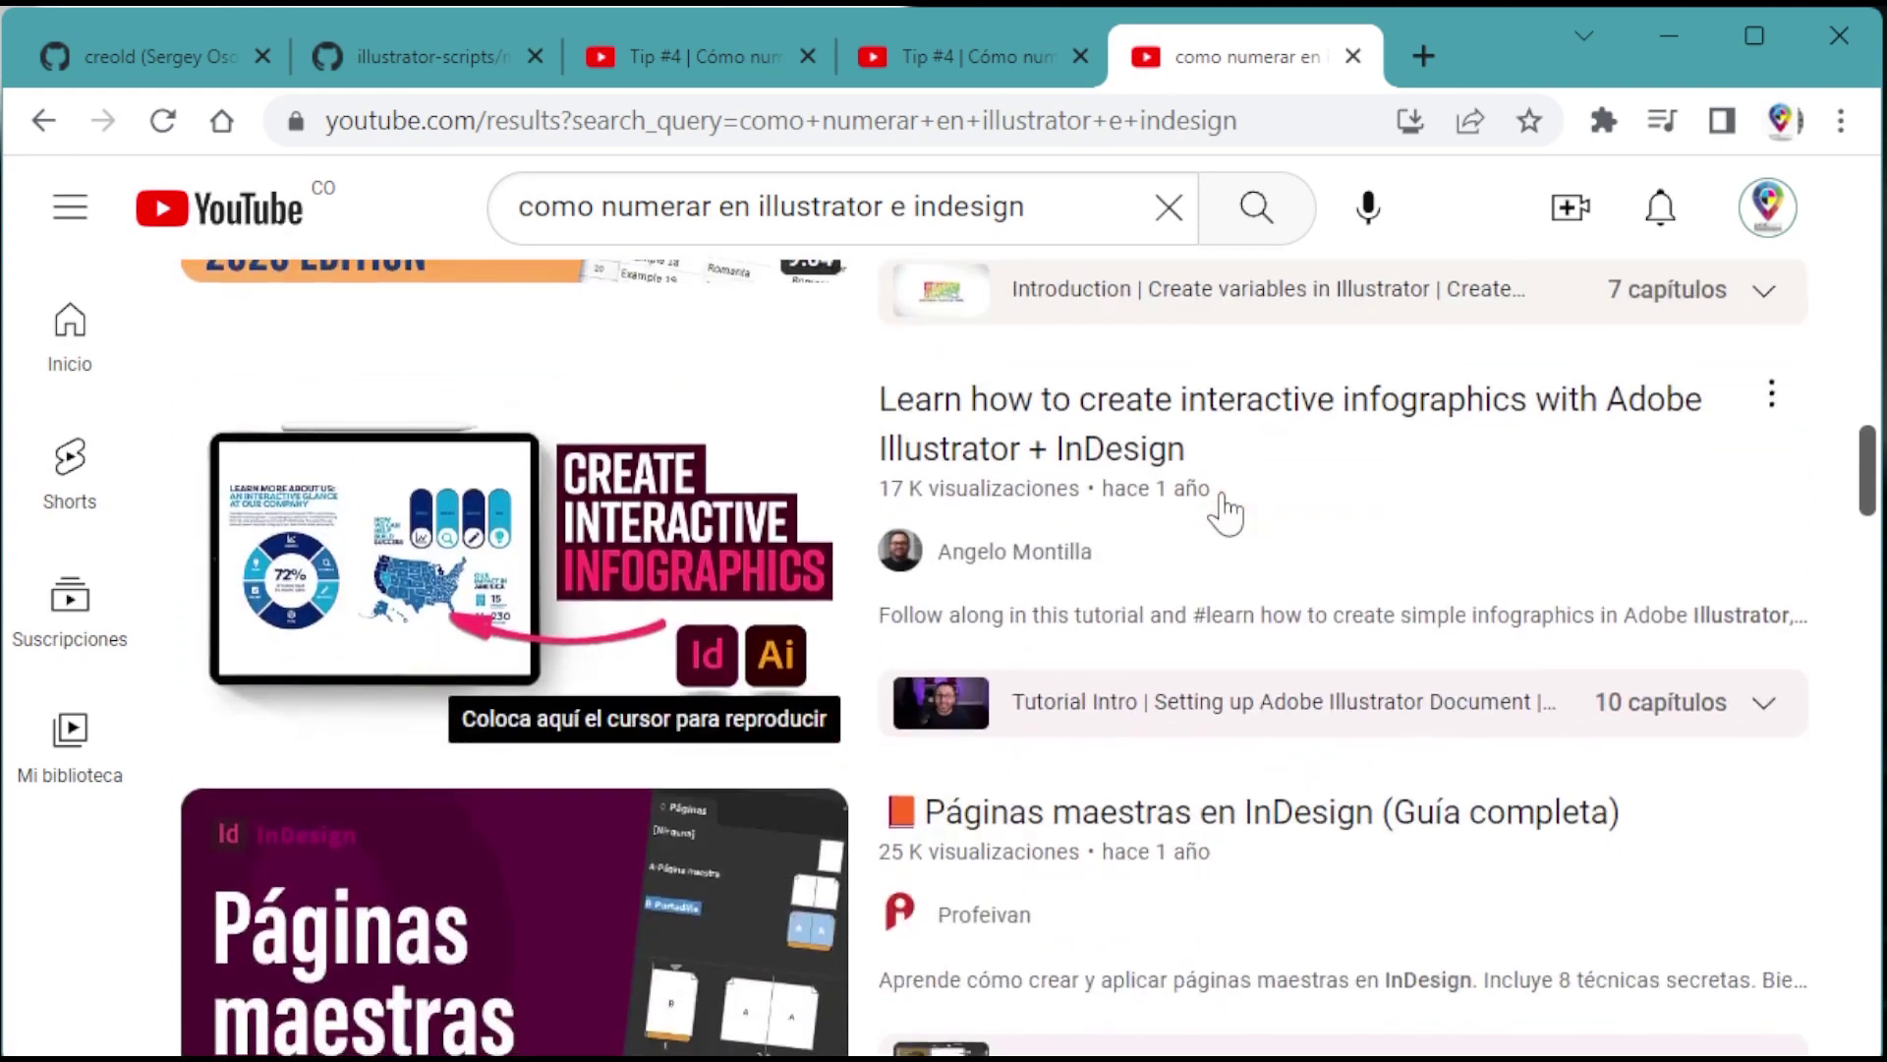
{"action": "scroll", "coordinate": [1226, 510], "scroll_direction": "down", "scroll_amount": 4}
{"action": "scroll", "coordinate": [1225, 511], "scroll_direction": "down", "scroll_amount": 2}
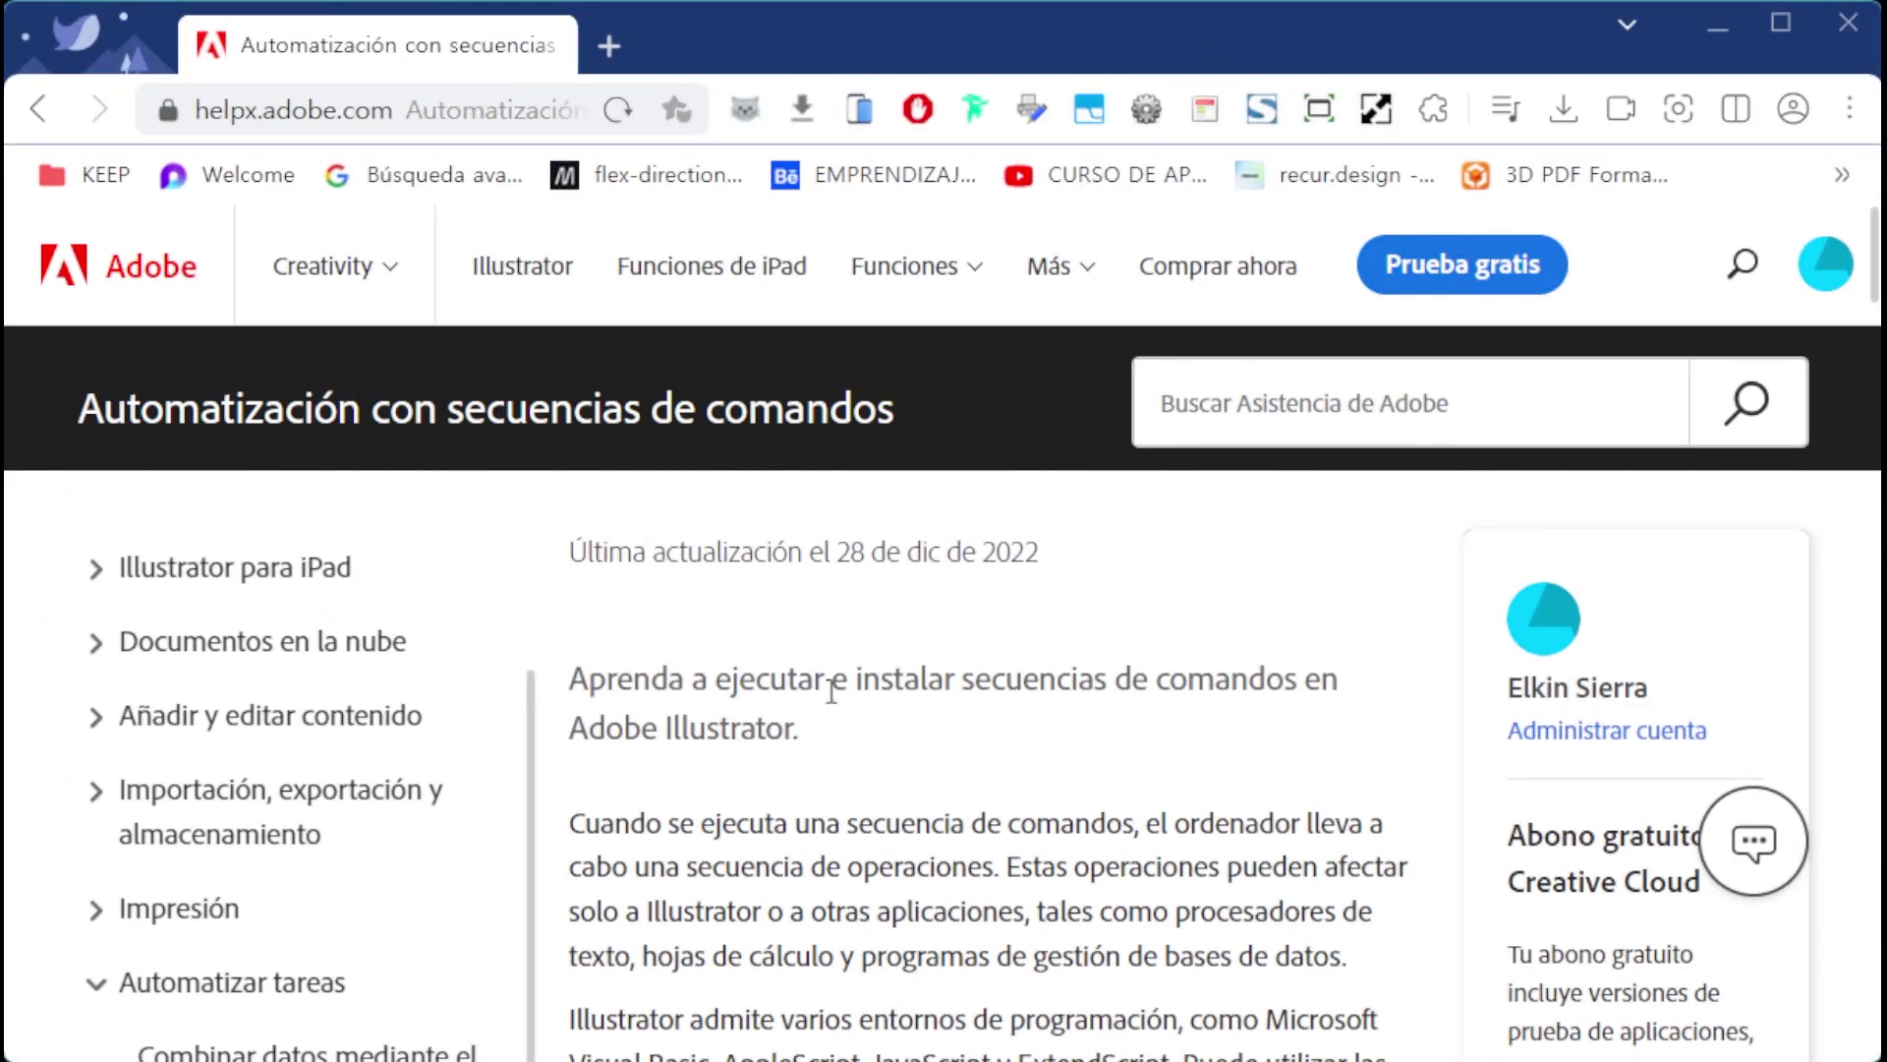
Skim Adobe's 'Automatización con secuencias de comandos' help article by scrolling through it
{"action": "scroll", "coordinate": [820, 688], "scroll_direction": "down", "scroll_amount": 3}
{"action": "scroll", "coordinate": [826, 690], "scroll_direction": "up", "scroll_amount": 3}
{"action": "scroll", "coordinate": [828, 692], "scroll_direction": "down", "scroll_amount": 5}
{"action": "scroll", "coordinate": [832, 691], "scroll_direction": "down", "scroll_amount": 3}
{"action": "scroll", "coordinate": [832, 691], "scroll_direction": "down", "scroll_amount": 3}
{"action": "scroll", "coordinate": [831, 691], "scroll_direction": "down", "scroll_amount": 4}
{"action": "scroll", "coordinate": [831, 688], "scroll_direction": "up", "scroll_amount": 2}
{"action": "scroll", "coordinate": [831, 688], "scroll_direction": "up", "scroll_amount": 2}
{"action": "scroll", "coordinate": [832, 691], "scroll_direction": "up", "scroll_amount": 4}
{"action": "scroll", "coordinate": [832, 691], "scroll_direction": "up", "scroll_amount": 4}
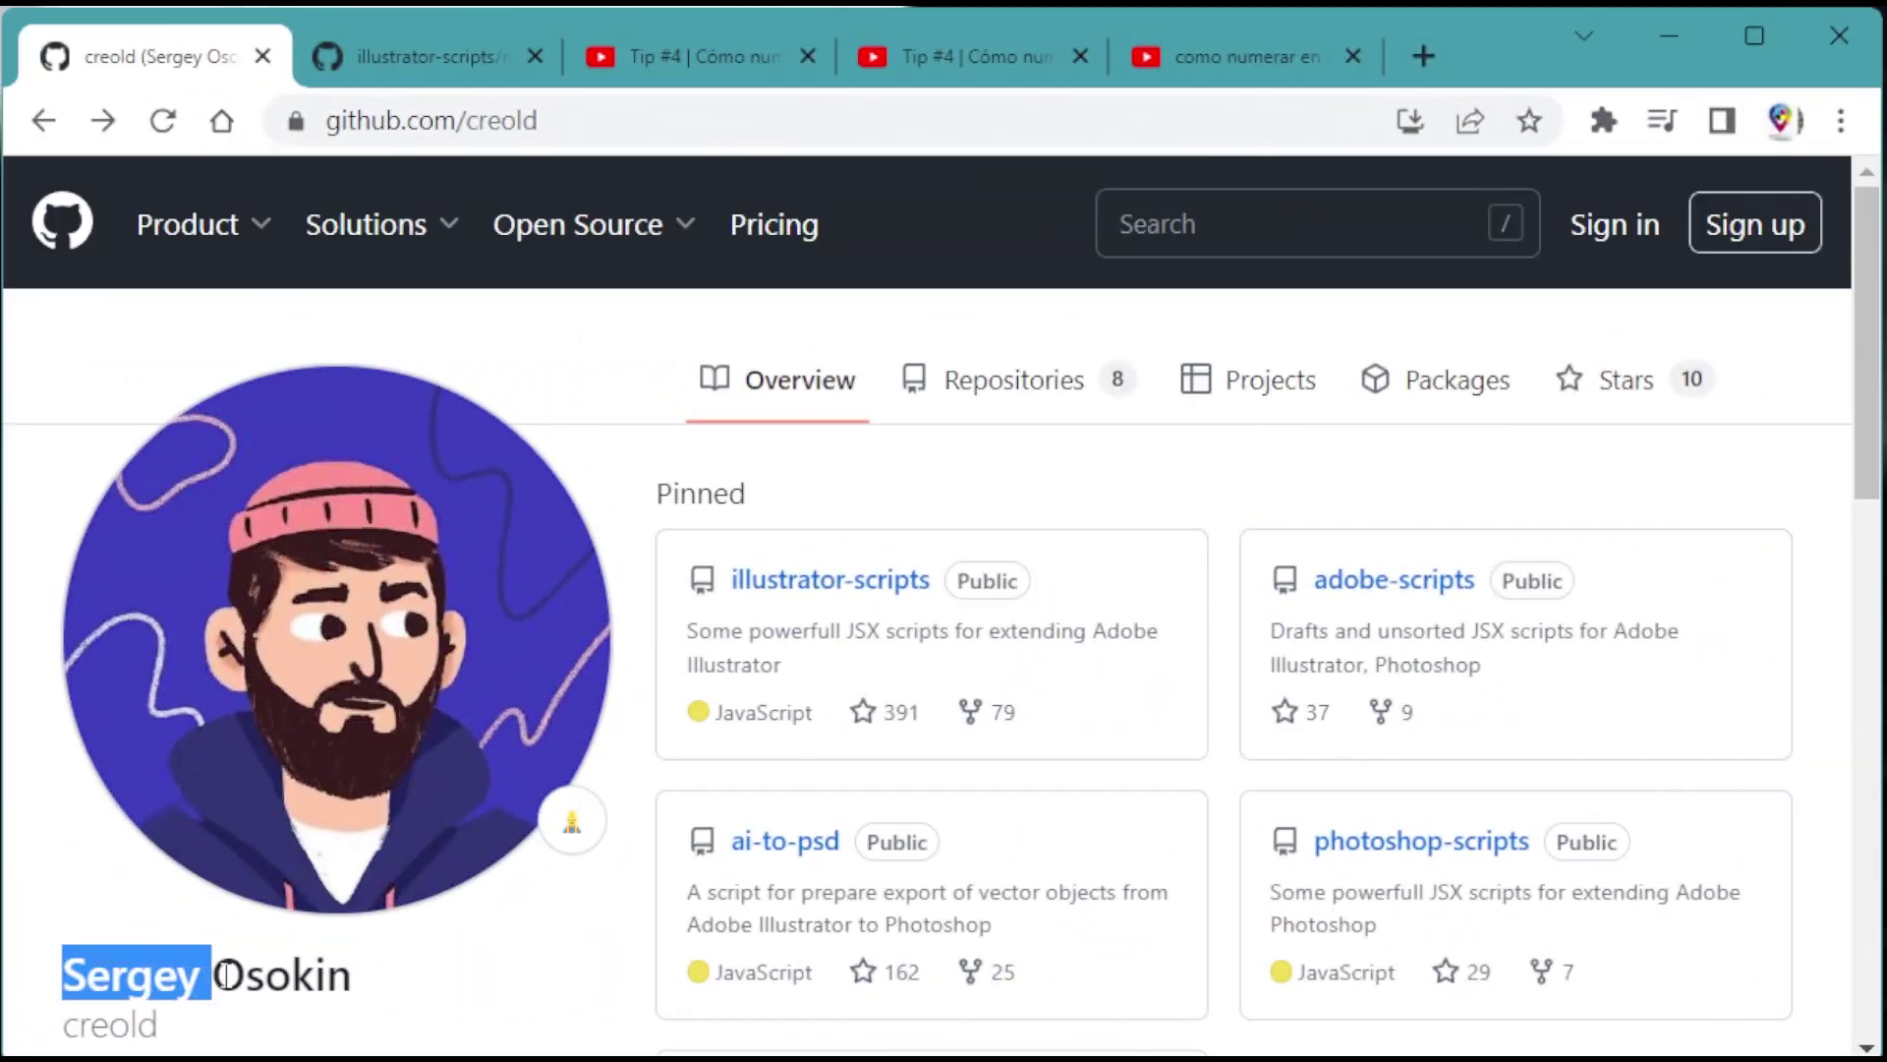
Select the profile owner's name, then highlight the MakeNumbersSequence heading in illustrator-scripts
{"action": "left_click_drag", "start_coordinate": [263, 988], "coordinate": [414, 995]}
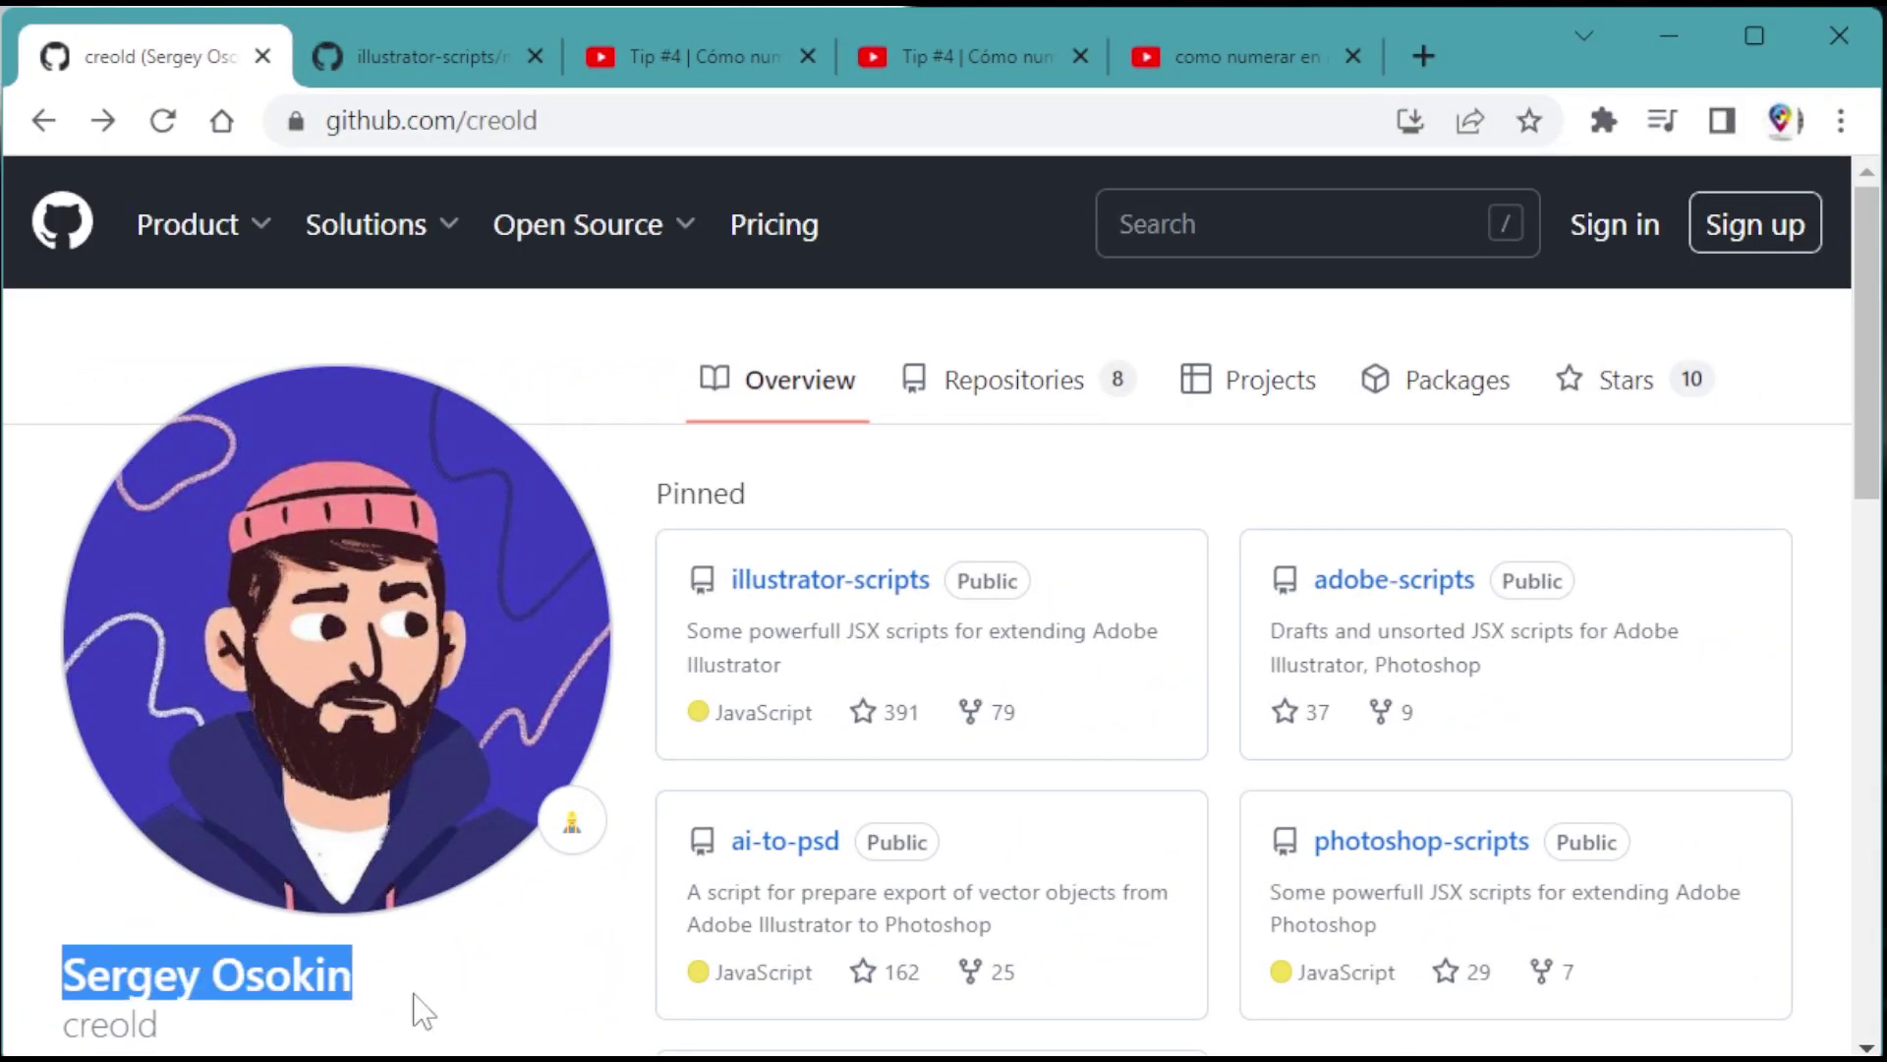
{"action": "left_click_drag", "start_coordinate": [219, 997], "coordinate": [177, 1022]}
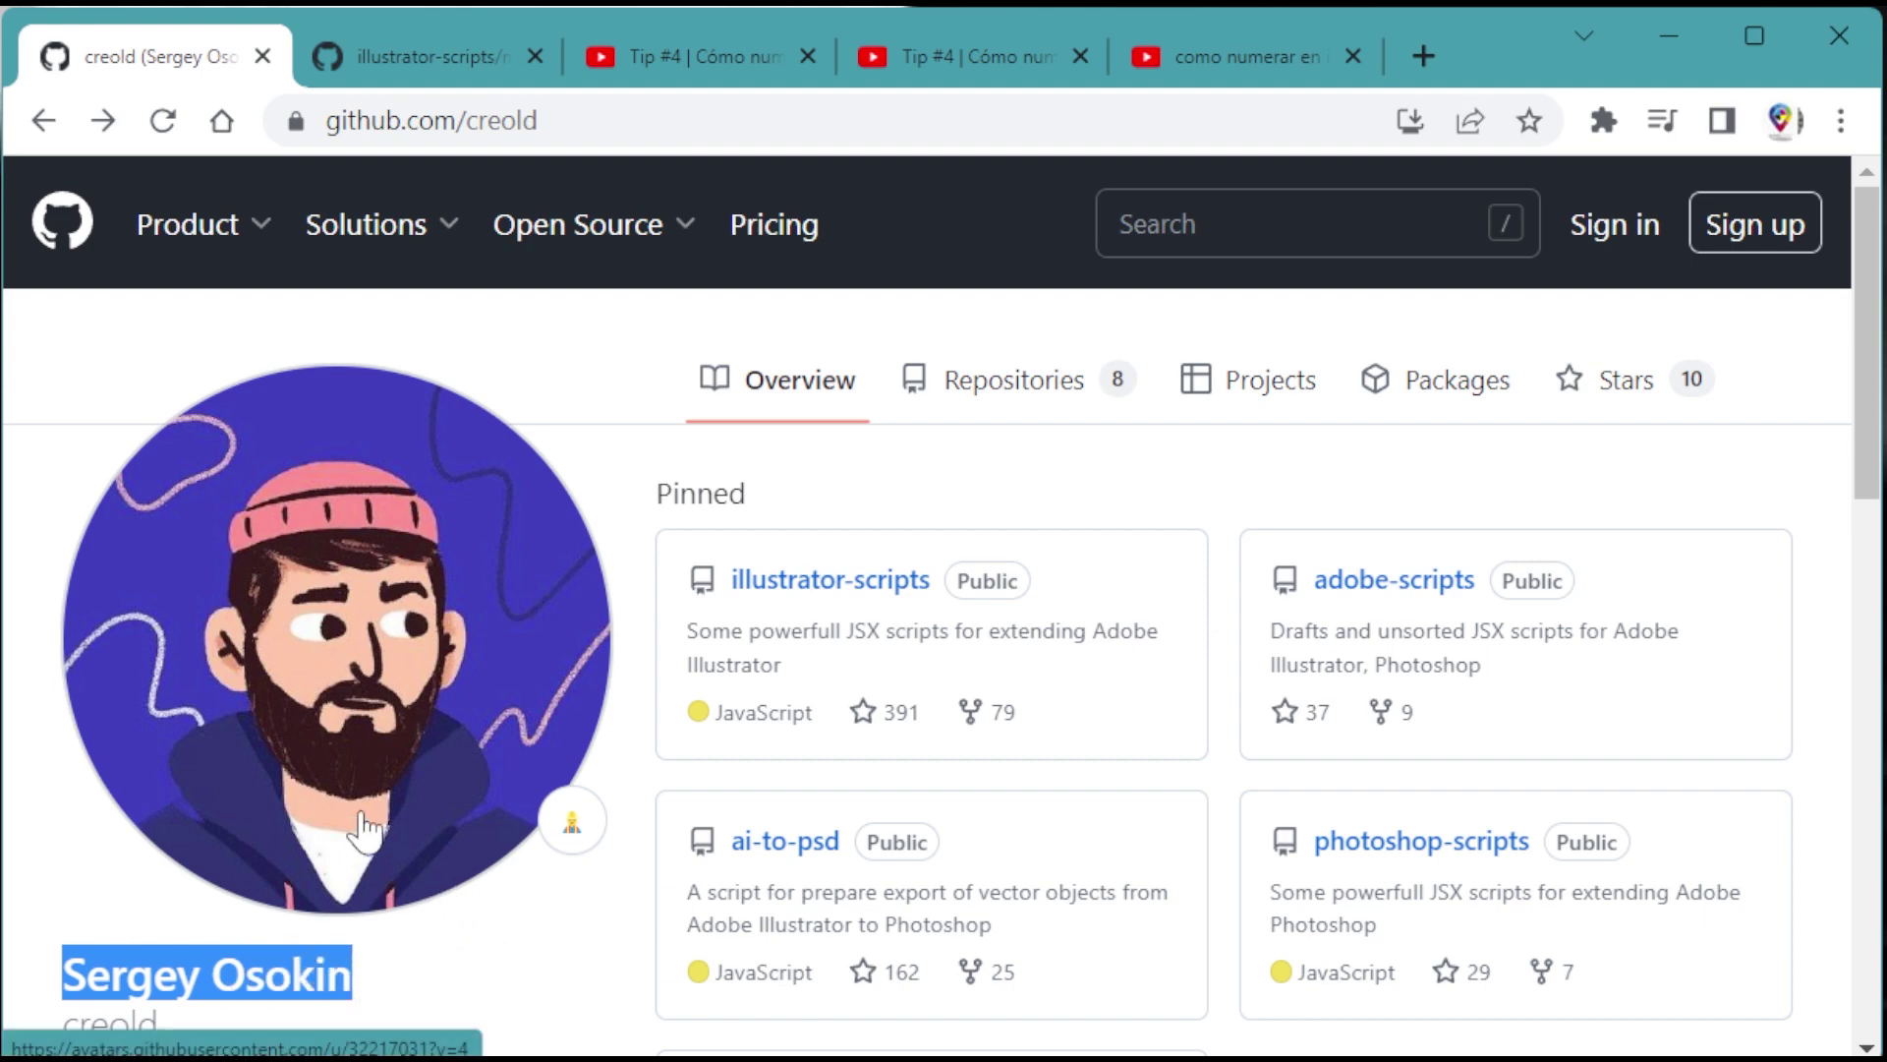
{"action": "left_click", "coordinate": [409, 56]}
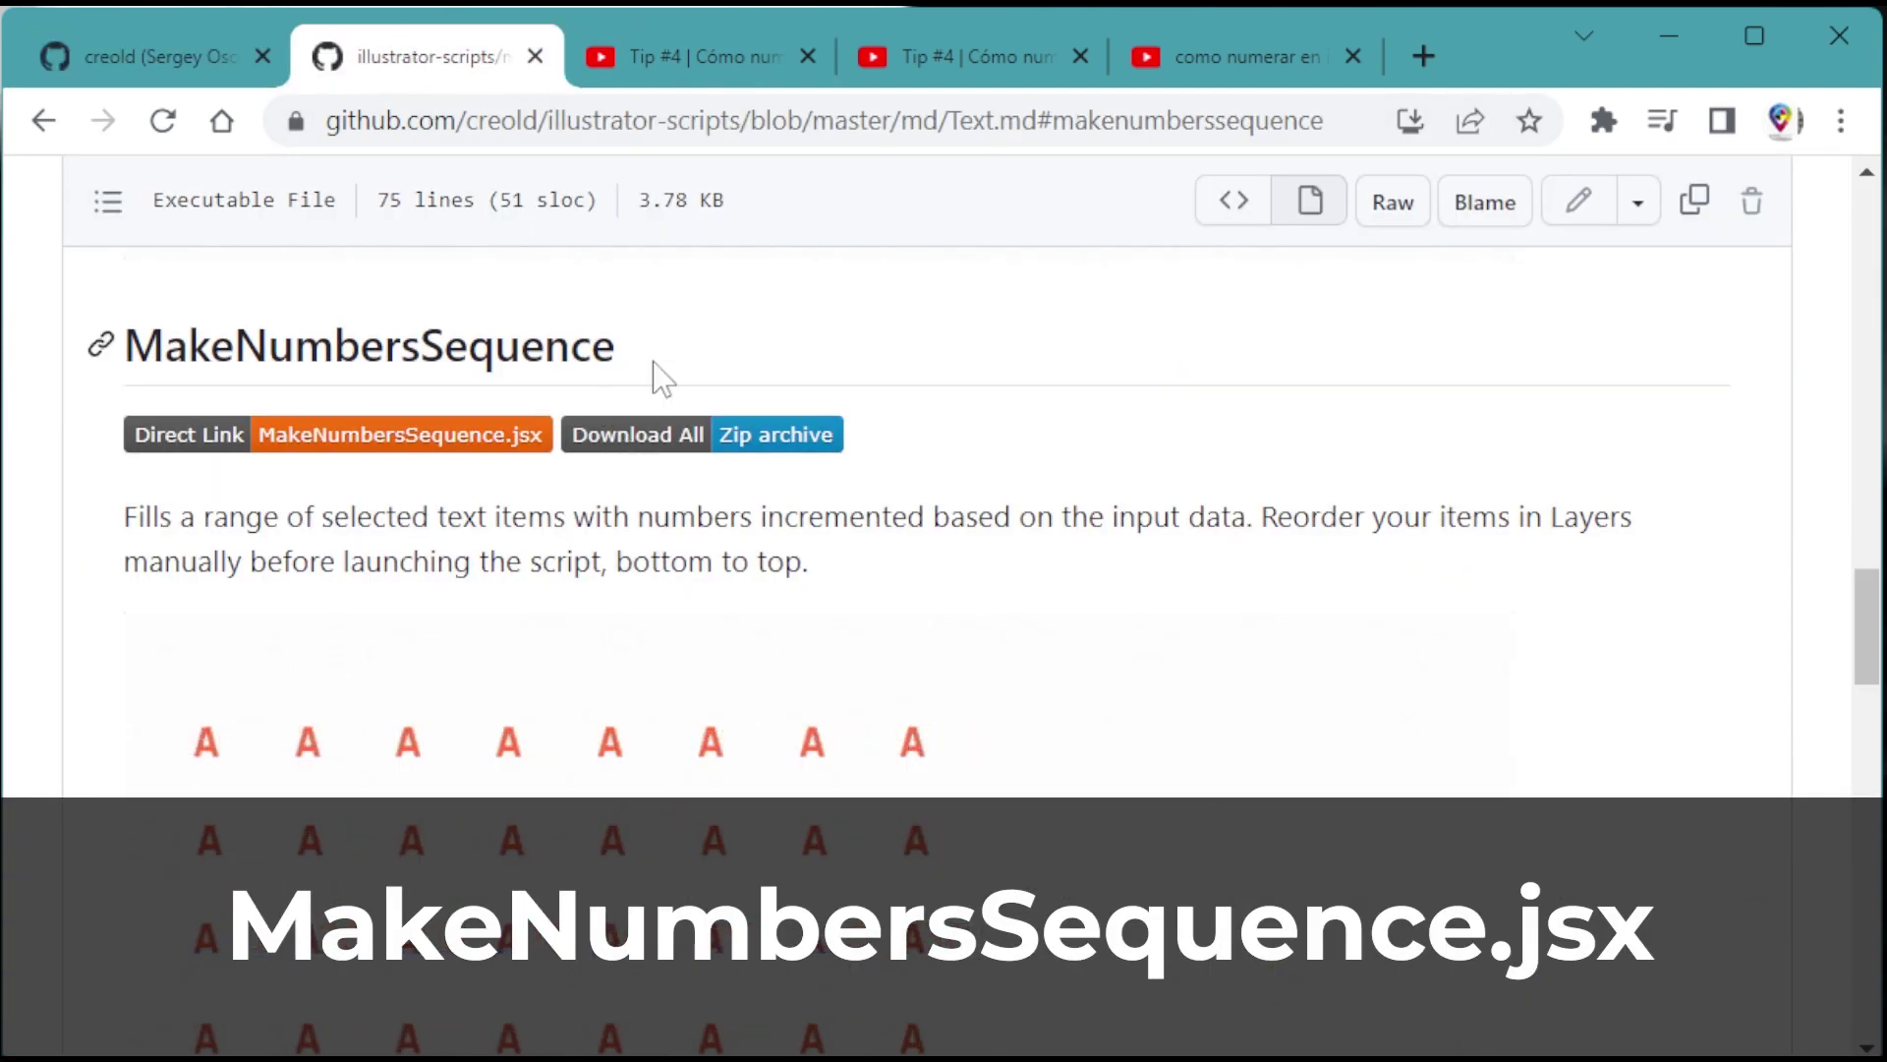
{"action": "left_click_drag", "start_coordinate": [617, 352], "coordinate": [164, 366]}
{"action": "mouse_move", "coordinate": [637, 362]}
{"action": "left_mouse_down"}
{"action": "mouse_move", "coordinate": [596, 341]}
{"action": "mouse_move", "coordinate": [226, 437]}
{"action": "left_mouse_up"}
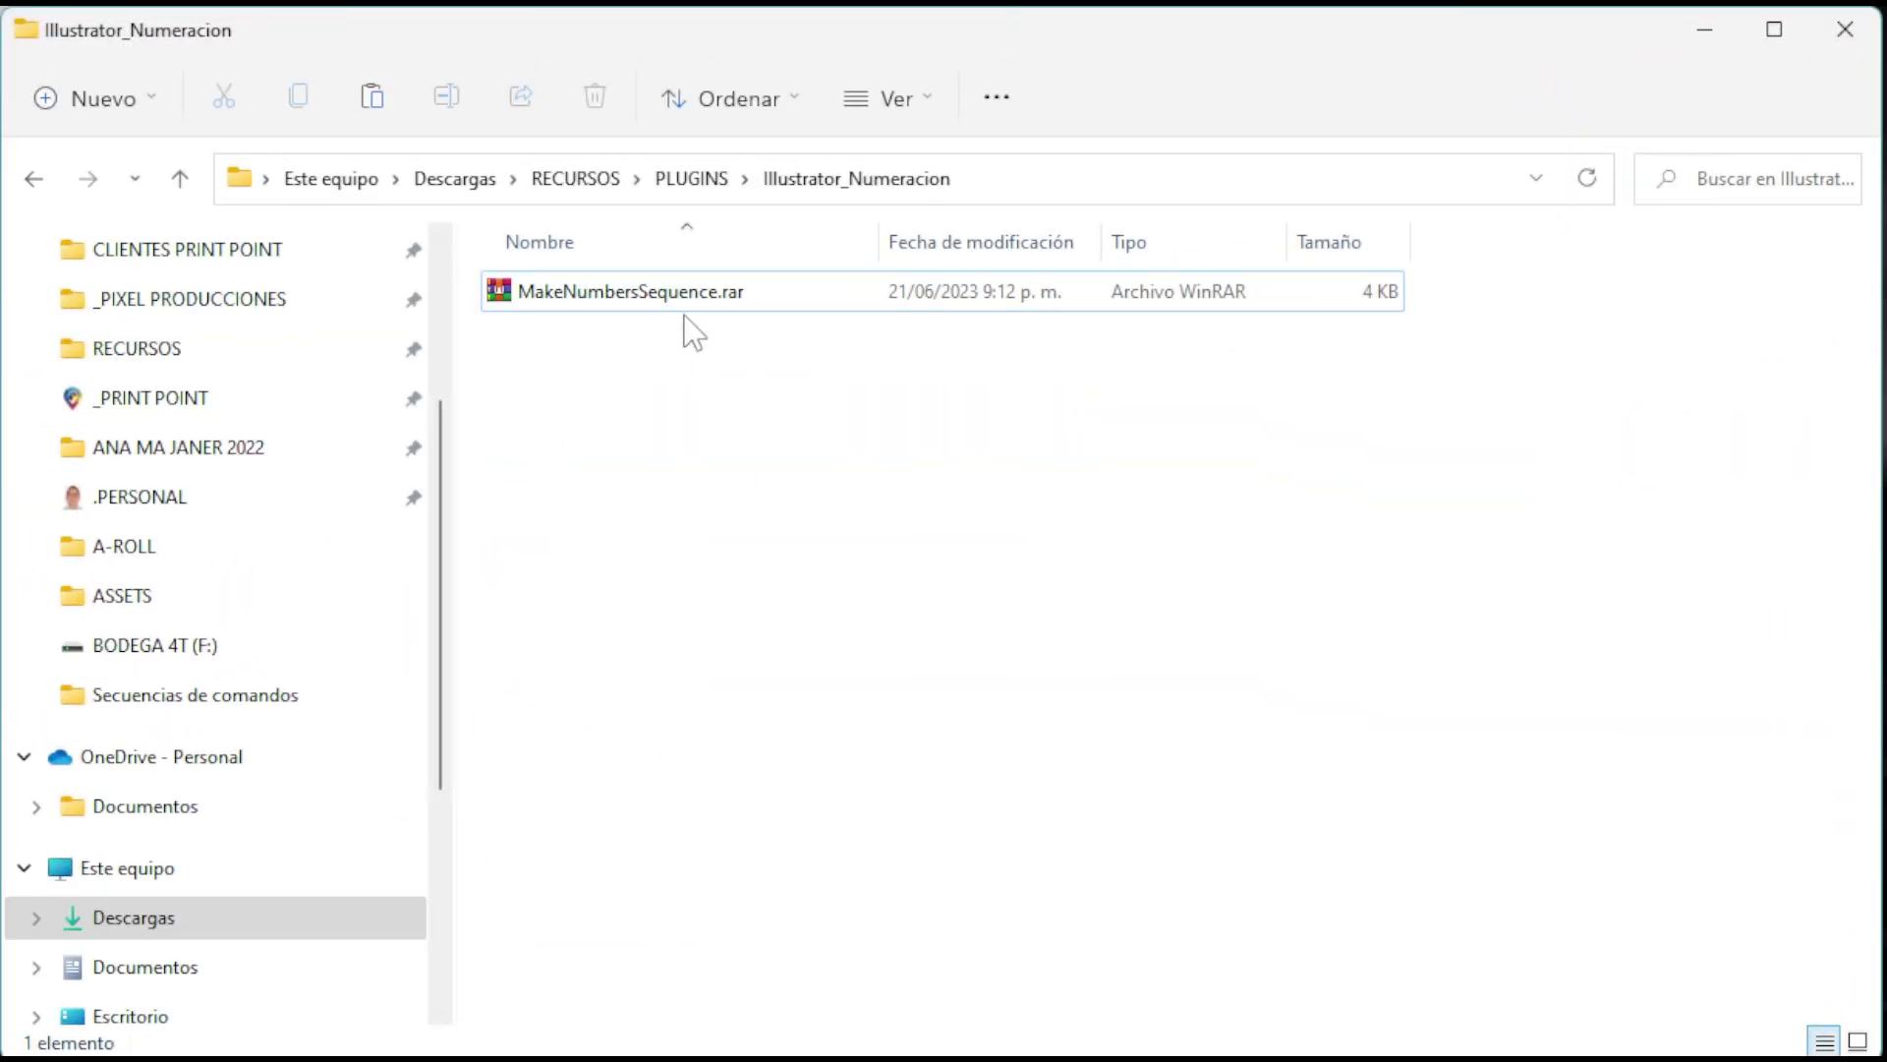
Extract MakeNumbersSequence.rar here and copy the MakeNumbersSequence.jsx script
{"action": "left_click", "coordinate": [686, 300]}
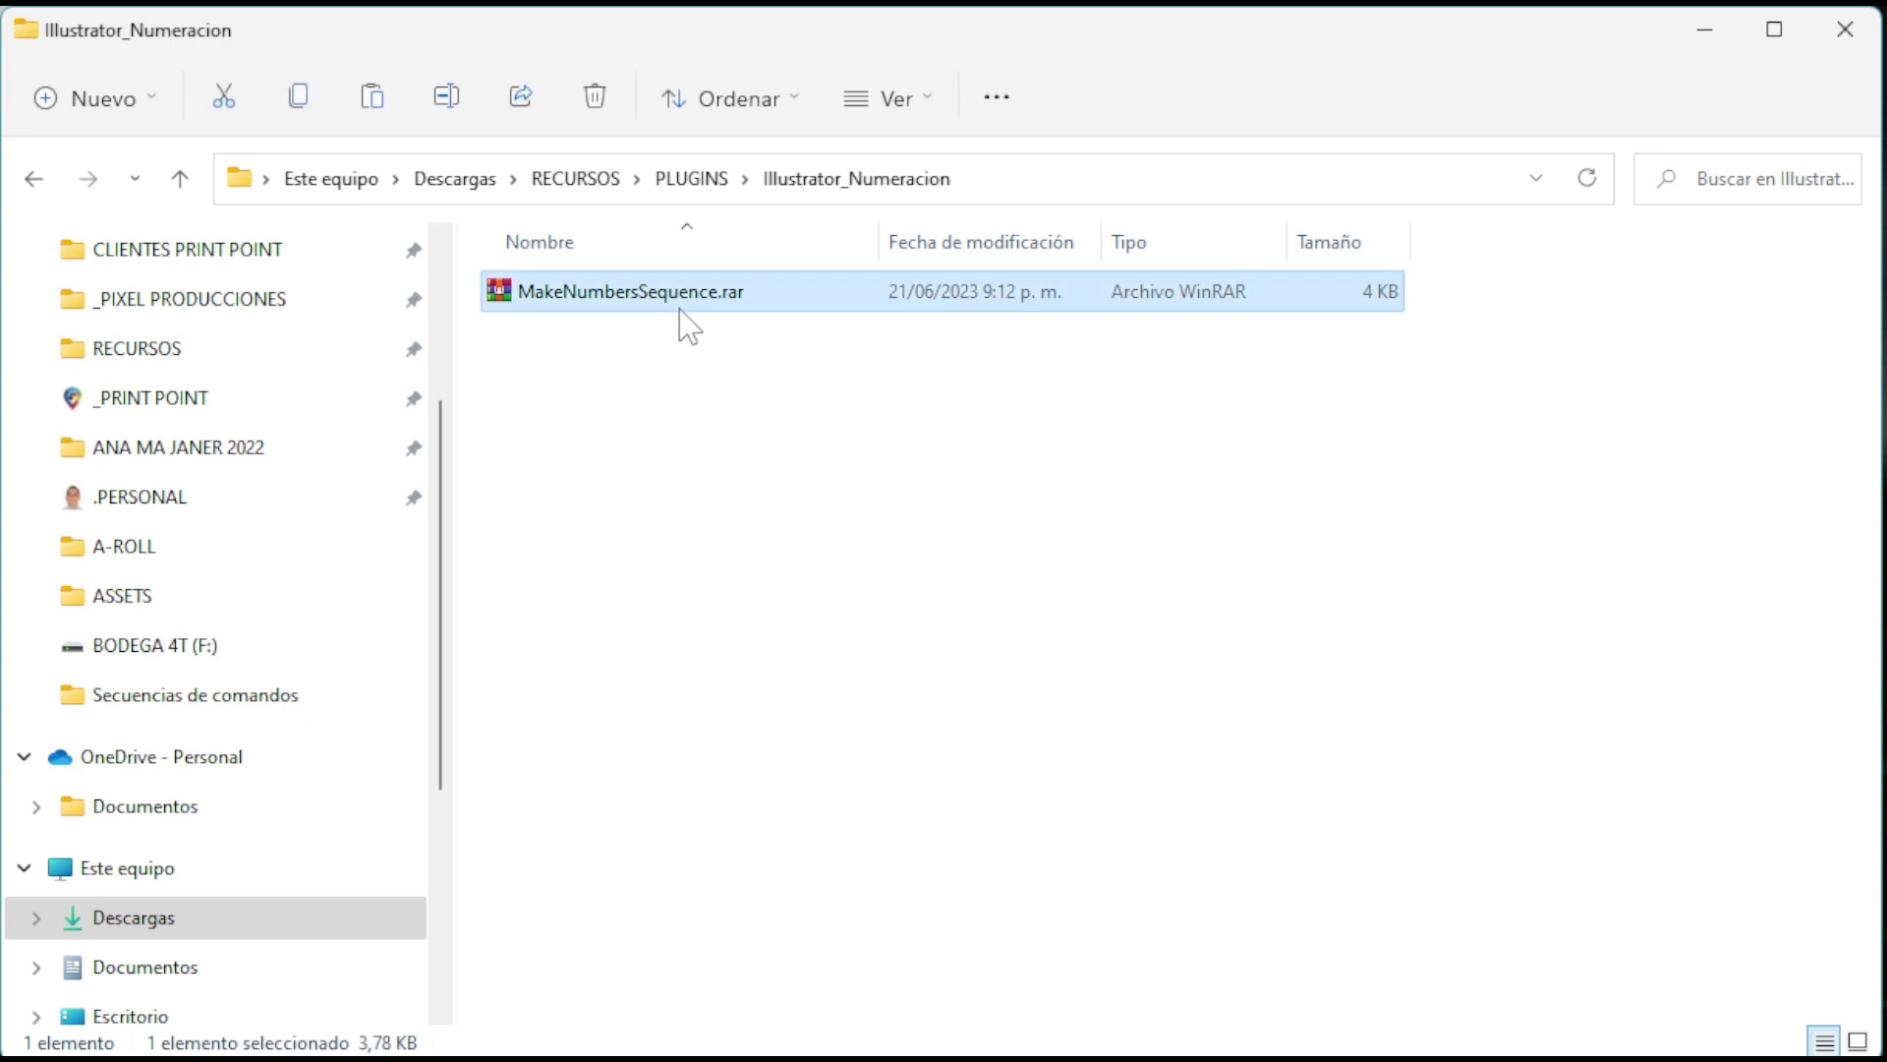
{"action": "right_click", "coordinate": [679, 289]}
{"action": "left_click", "coordinate": [764, 484]}
{"action": "left_click", "coordinate": [641, 292]}
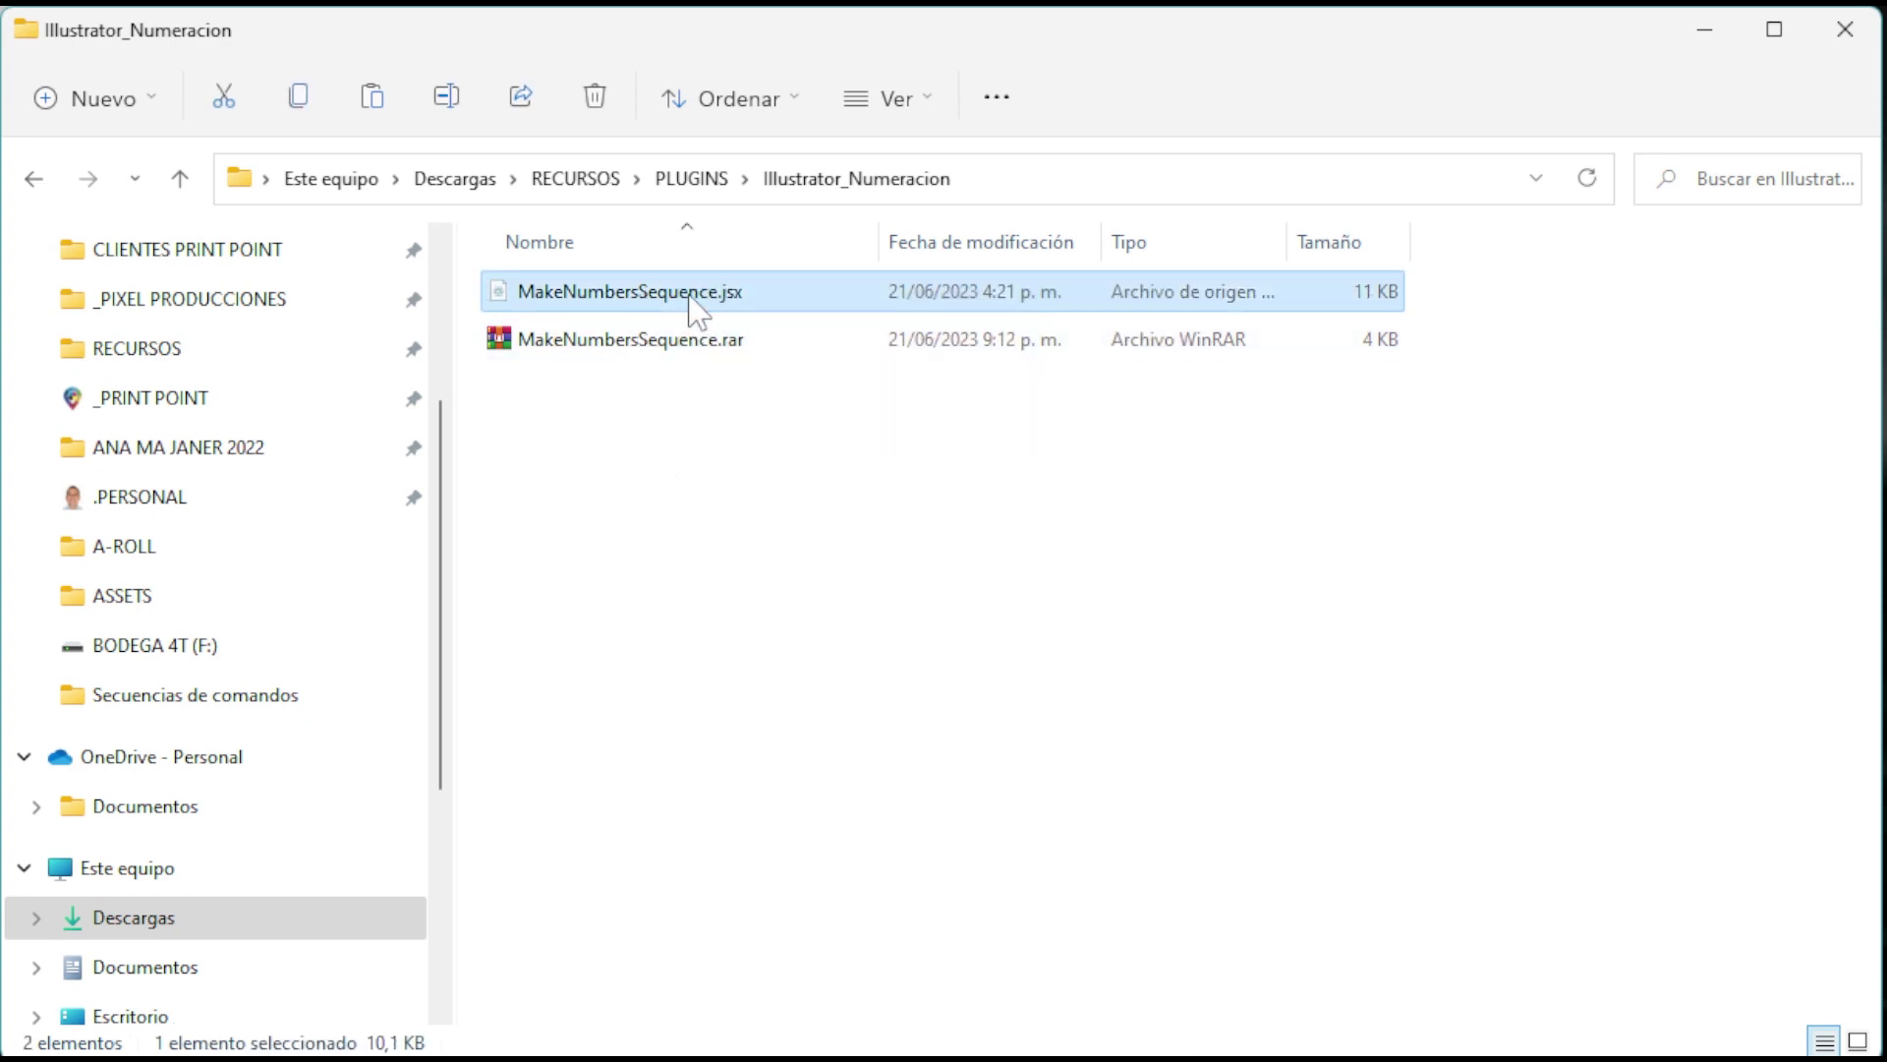
{"action": "right_click", "coordinate": [688, 294]}
{"action": "key", "text": "Escape"}
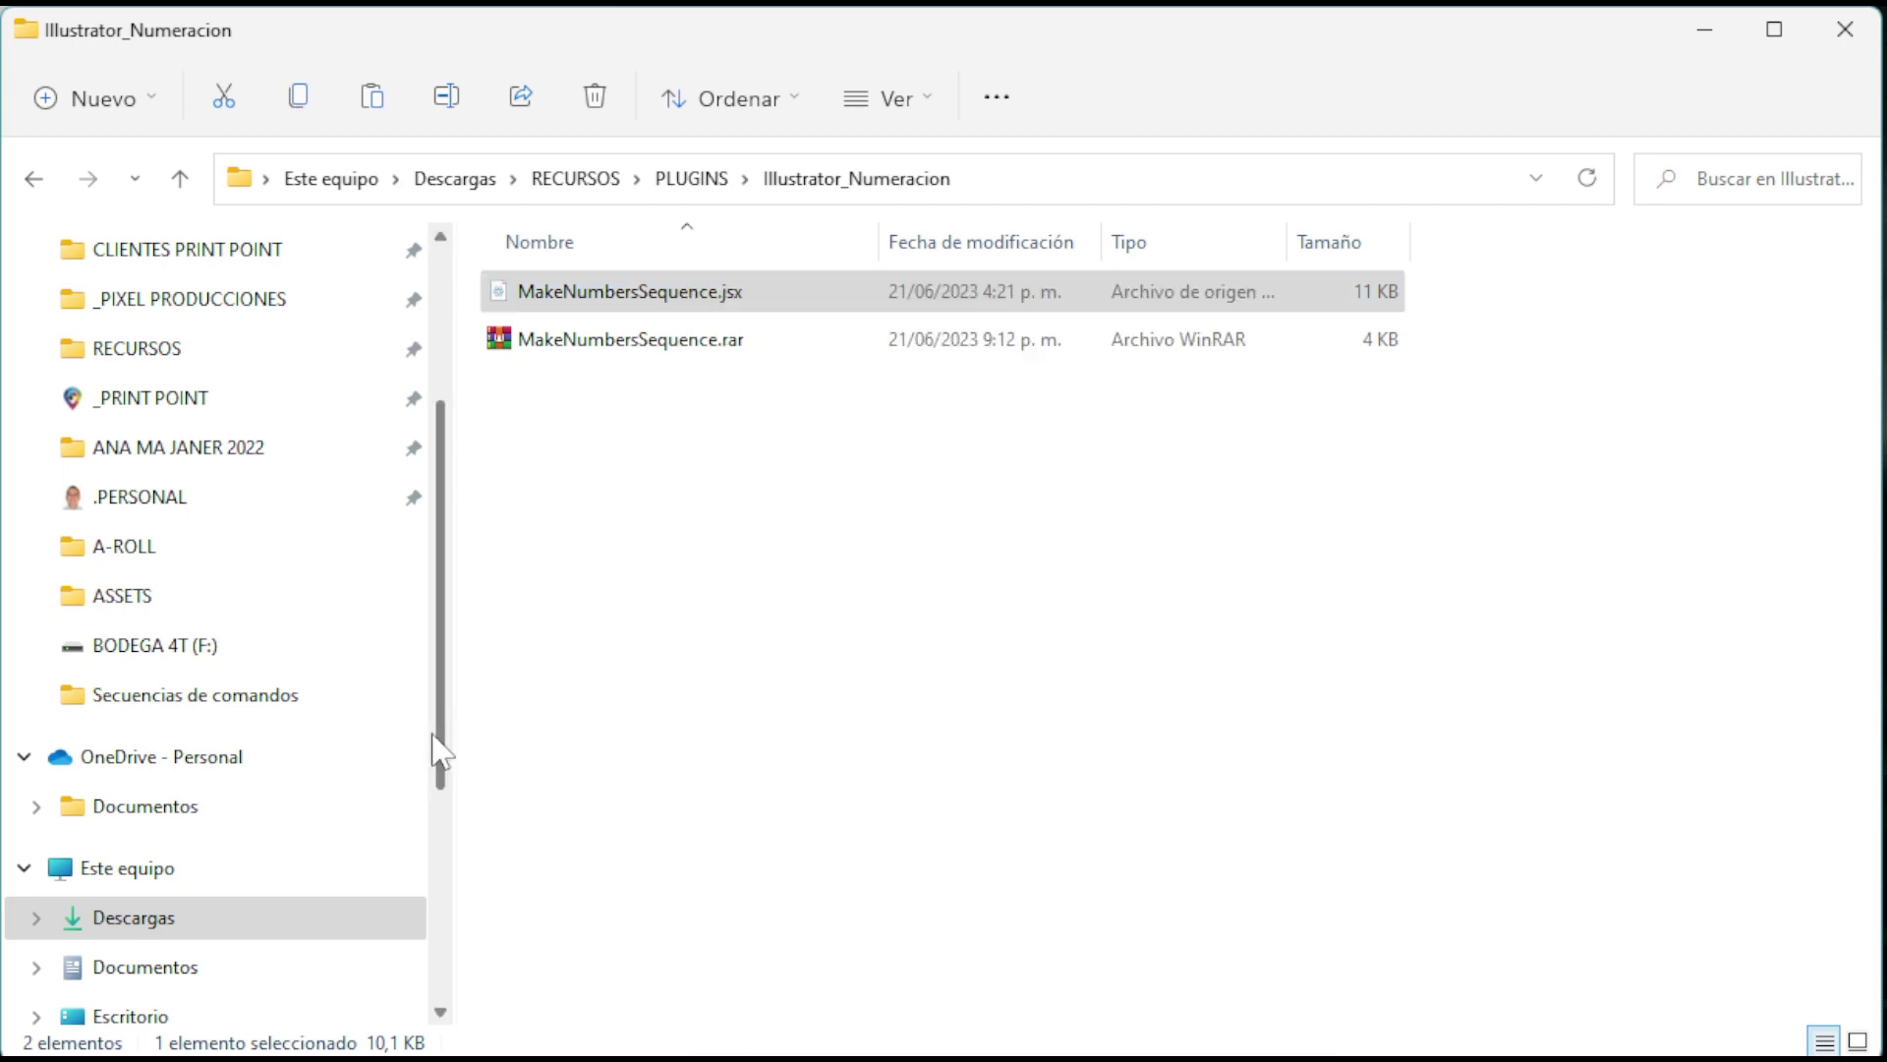
Paste the script into Adobe Illustrator 2020\Valores preestablecidos\es_ES\Secuencias de comandos
{"action": "left_click", "coordinate": [185, 869]}
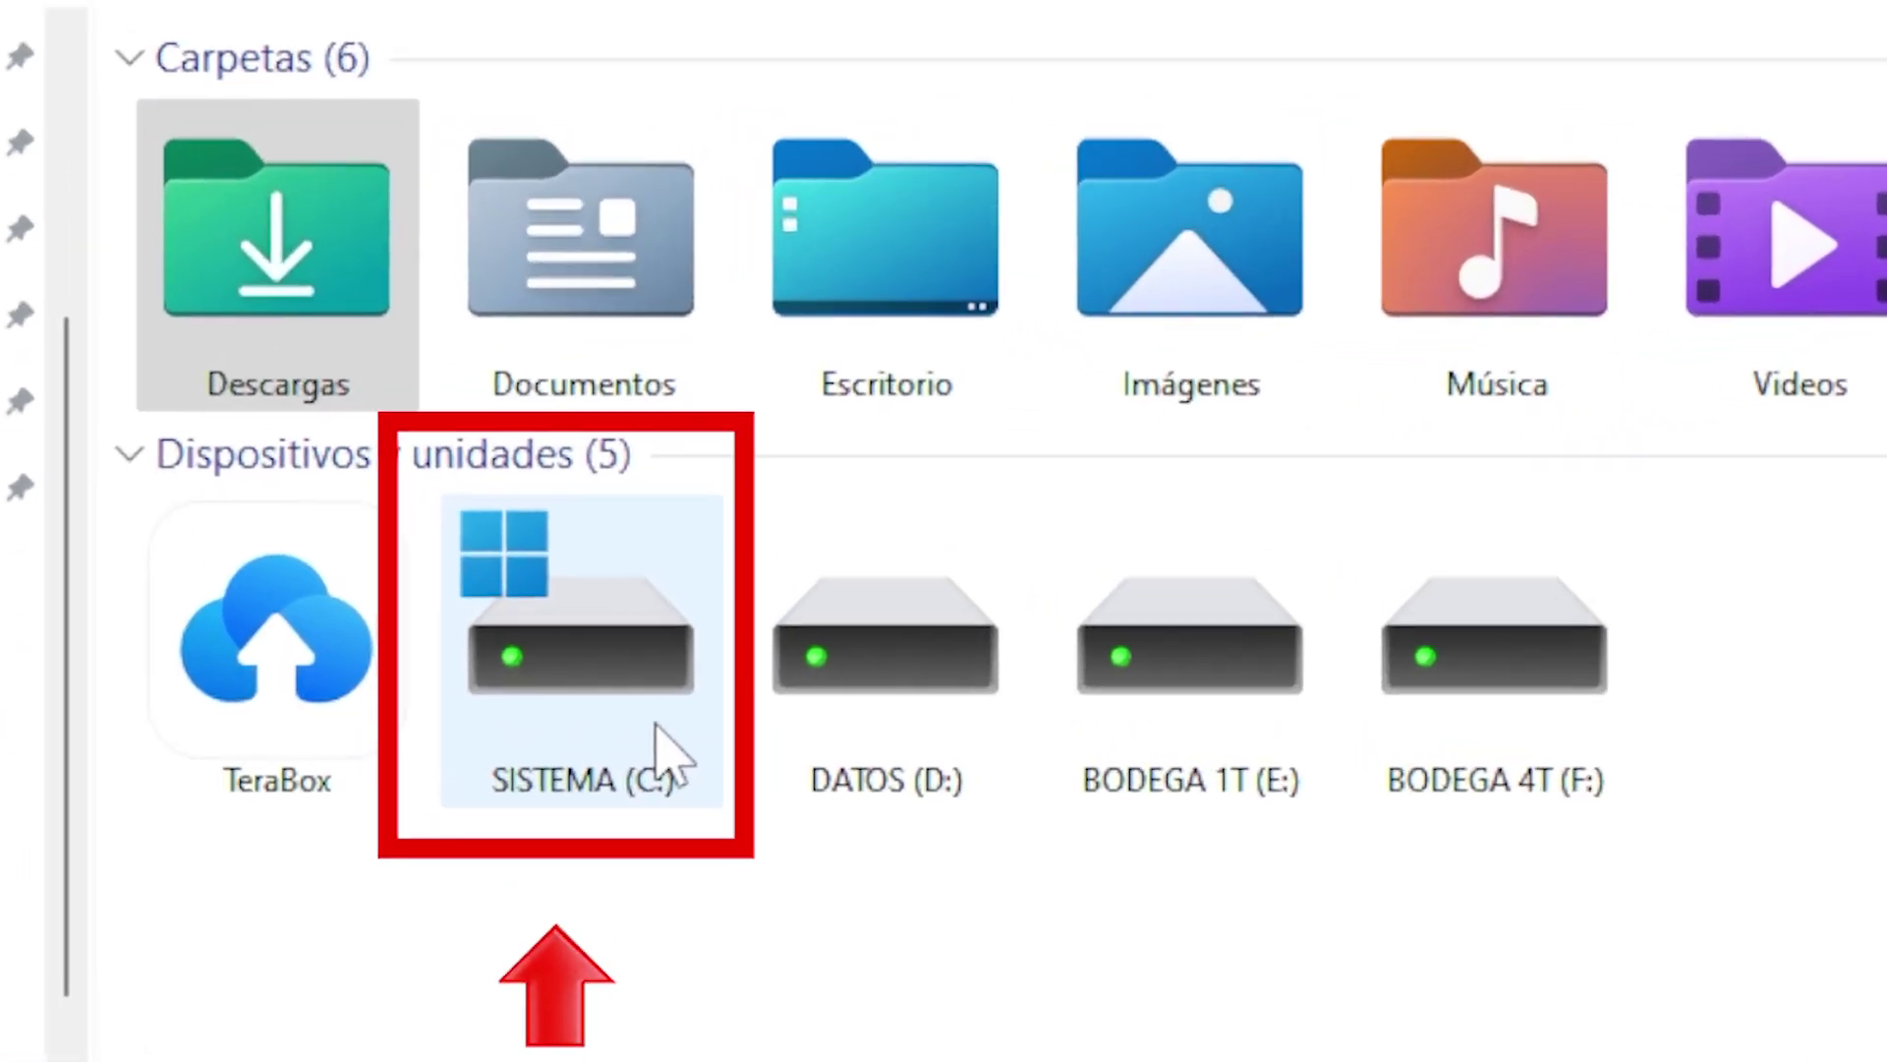
{"action": "double_click", "coordinate": [657, 728]}
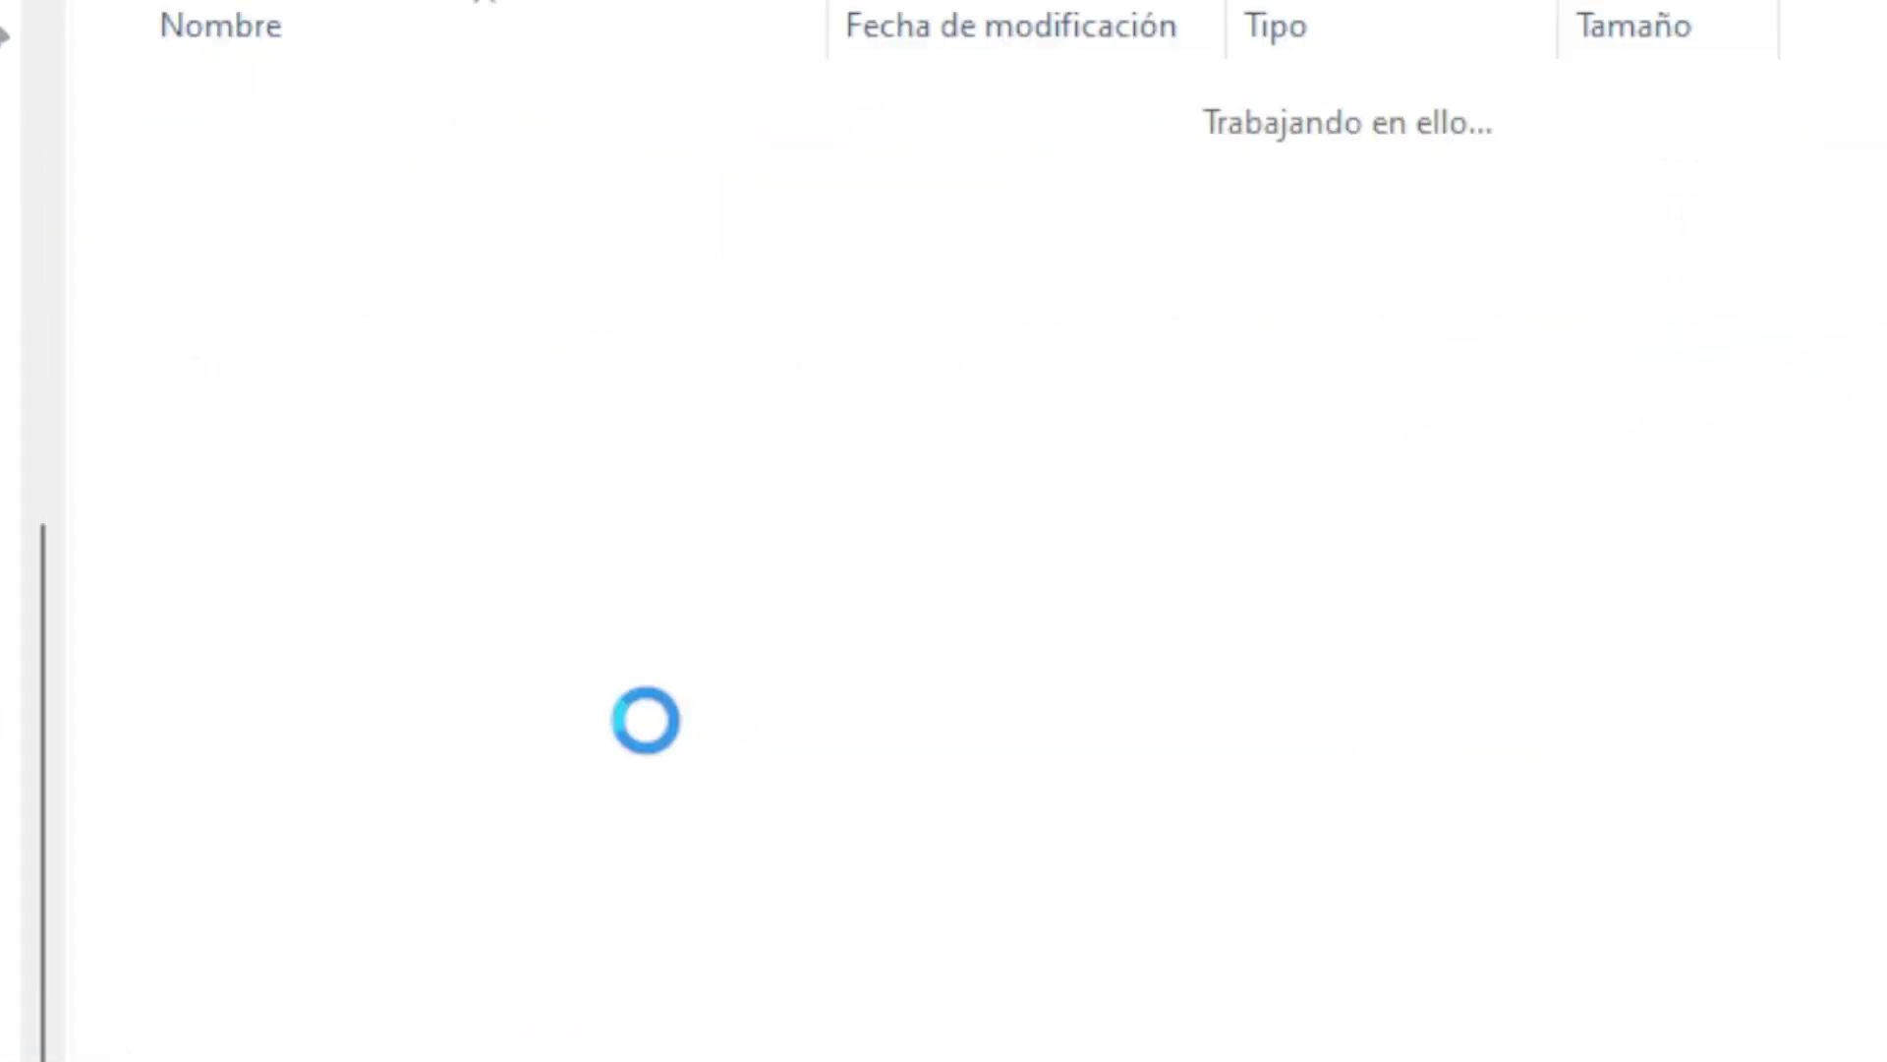
{"action": "double_click", "coordinate": [406, 439]}
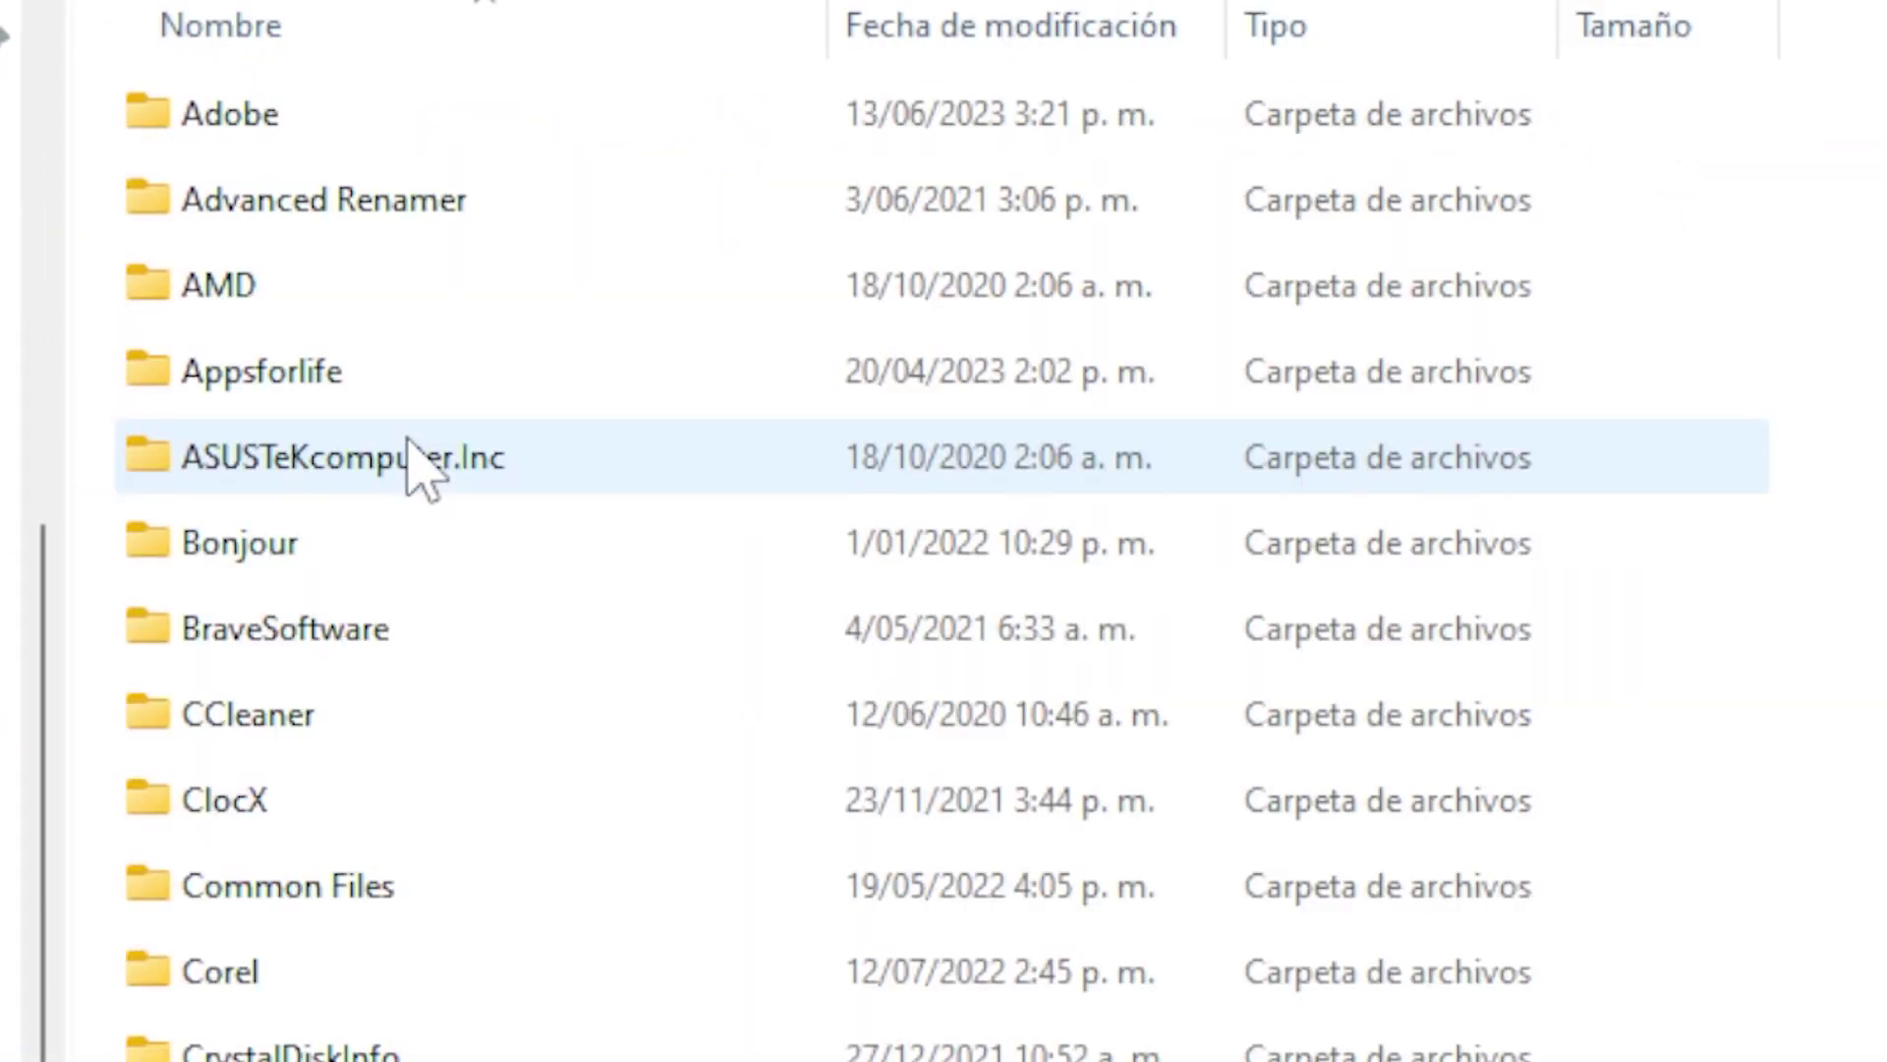
{"action": "double_click", "coordinate": [386, 143]}
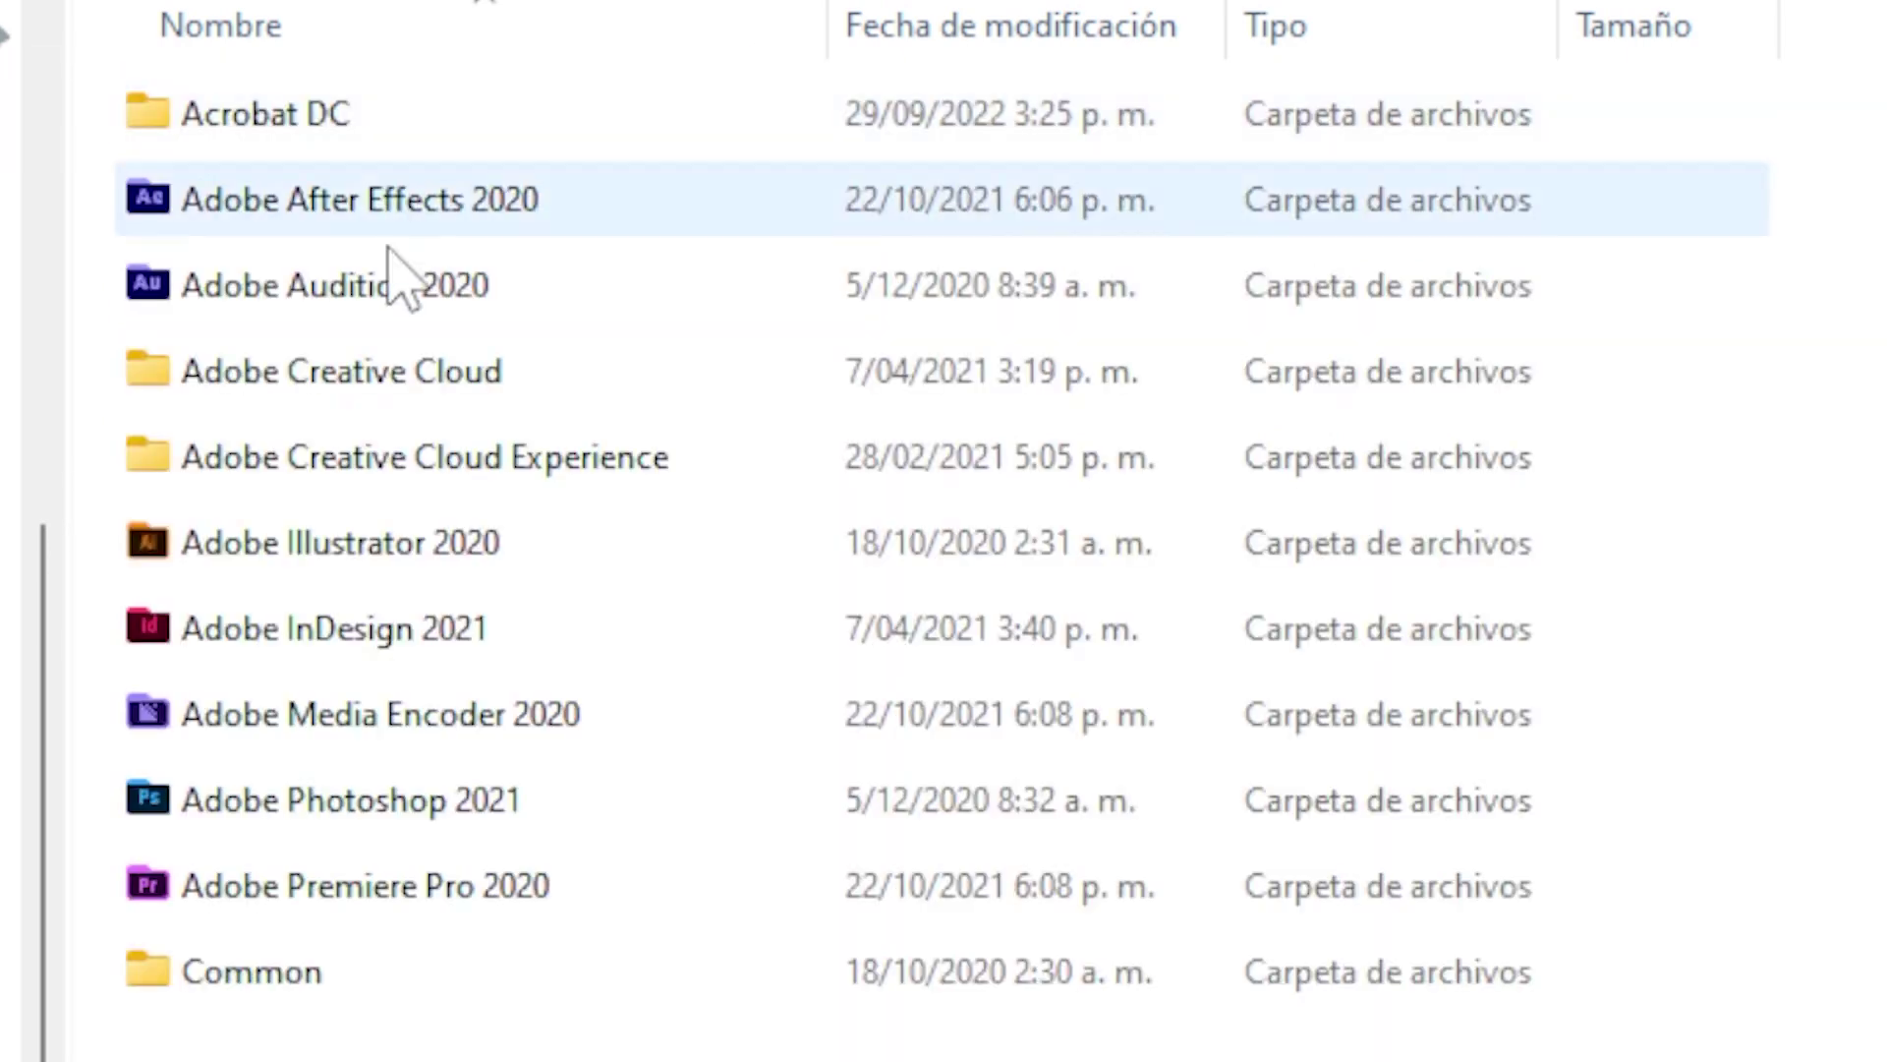
{"action": "double_click", "coordinate": [394, 536]}
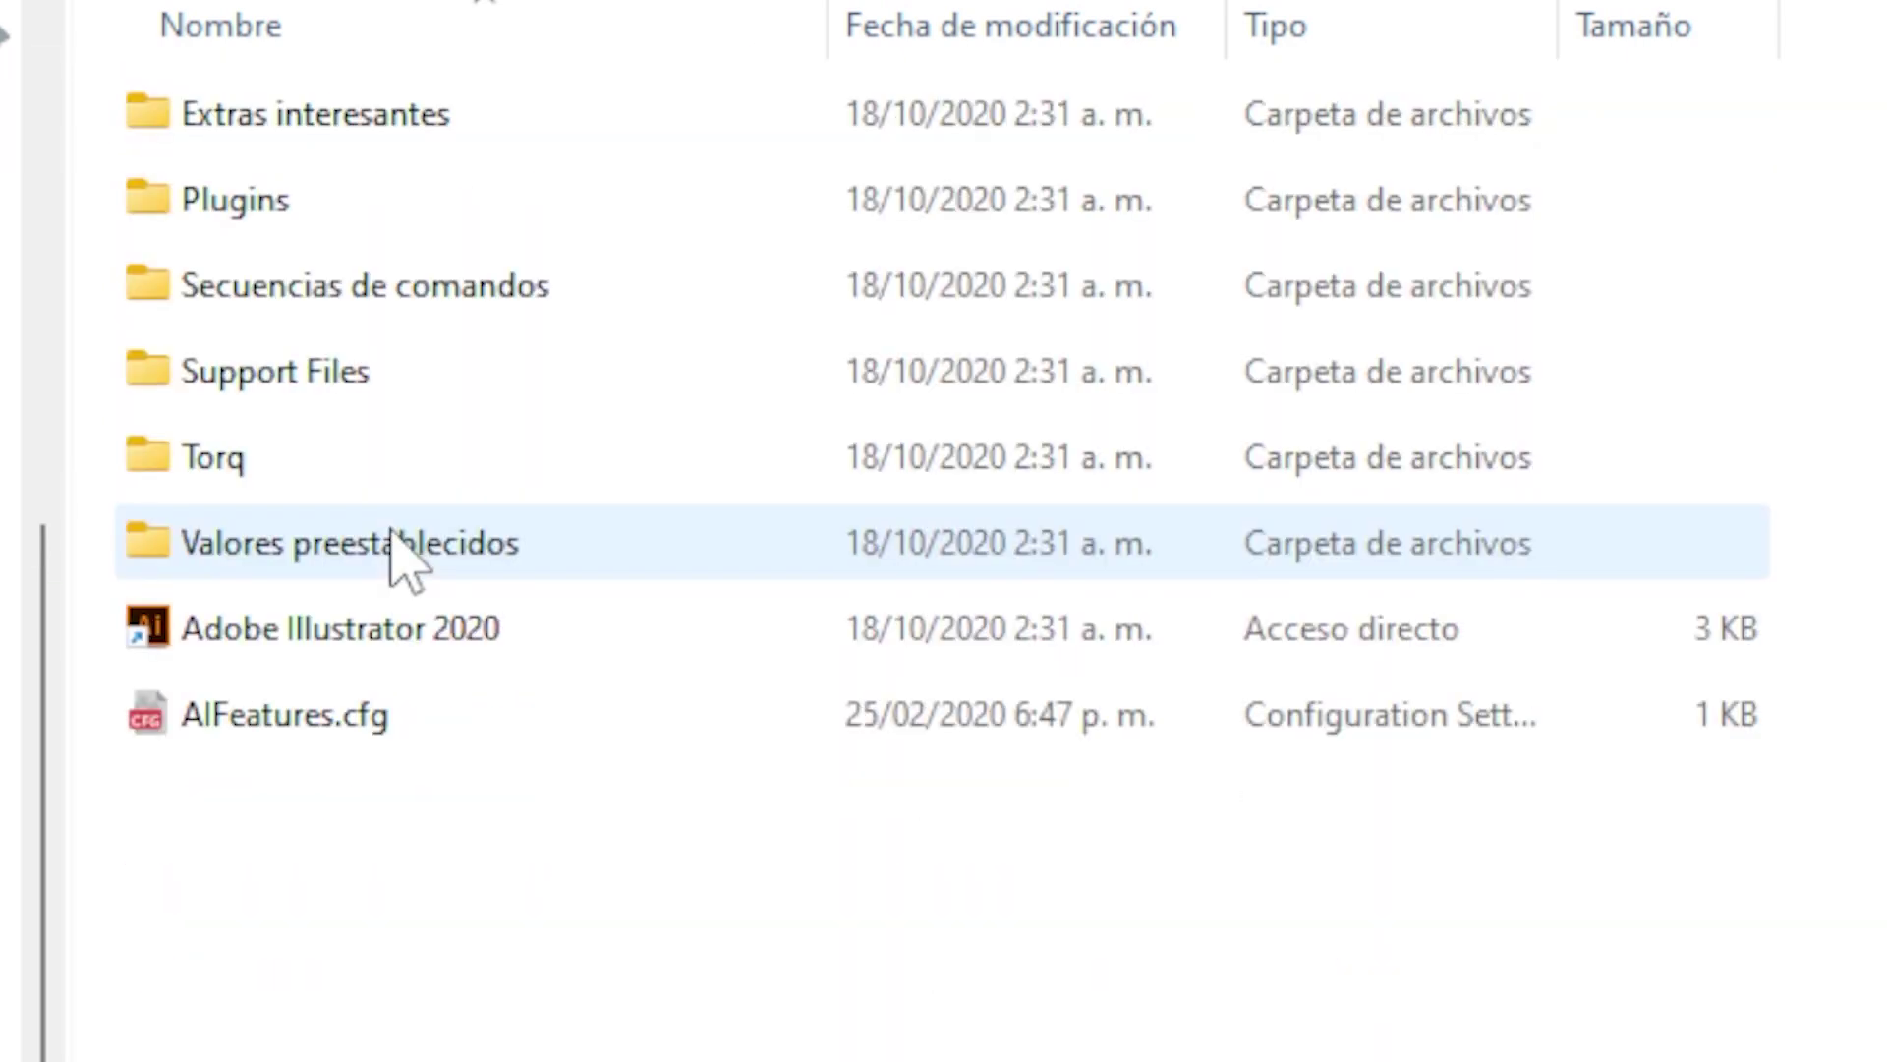
{"action": "double_click", "coordinate": [334, 543]}
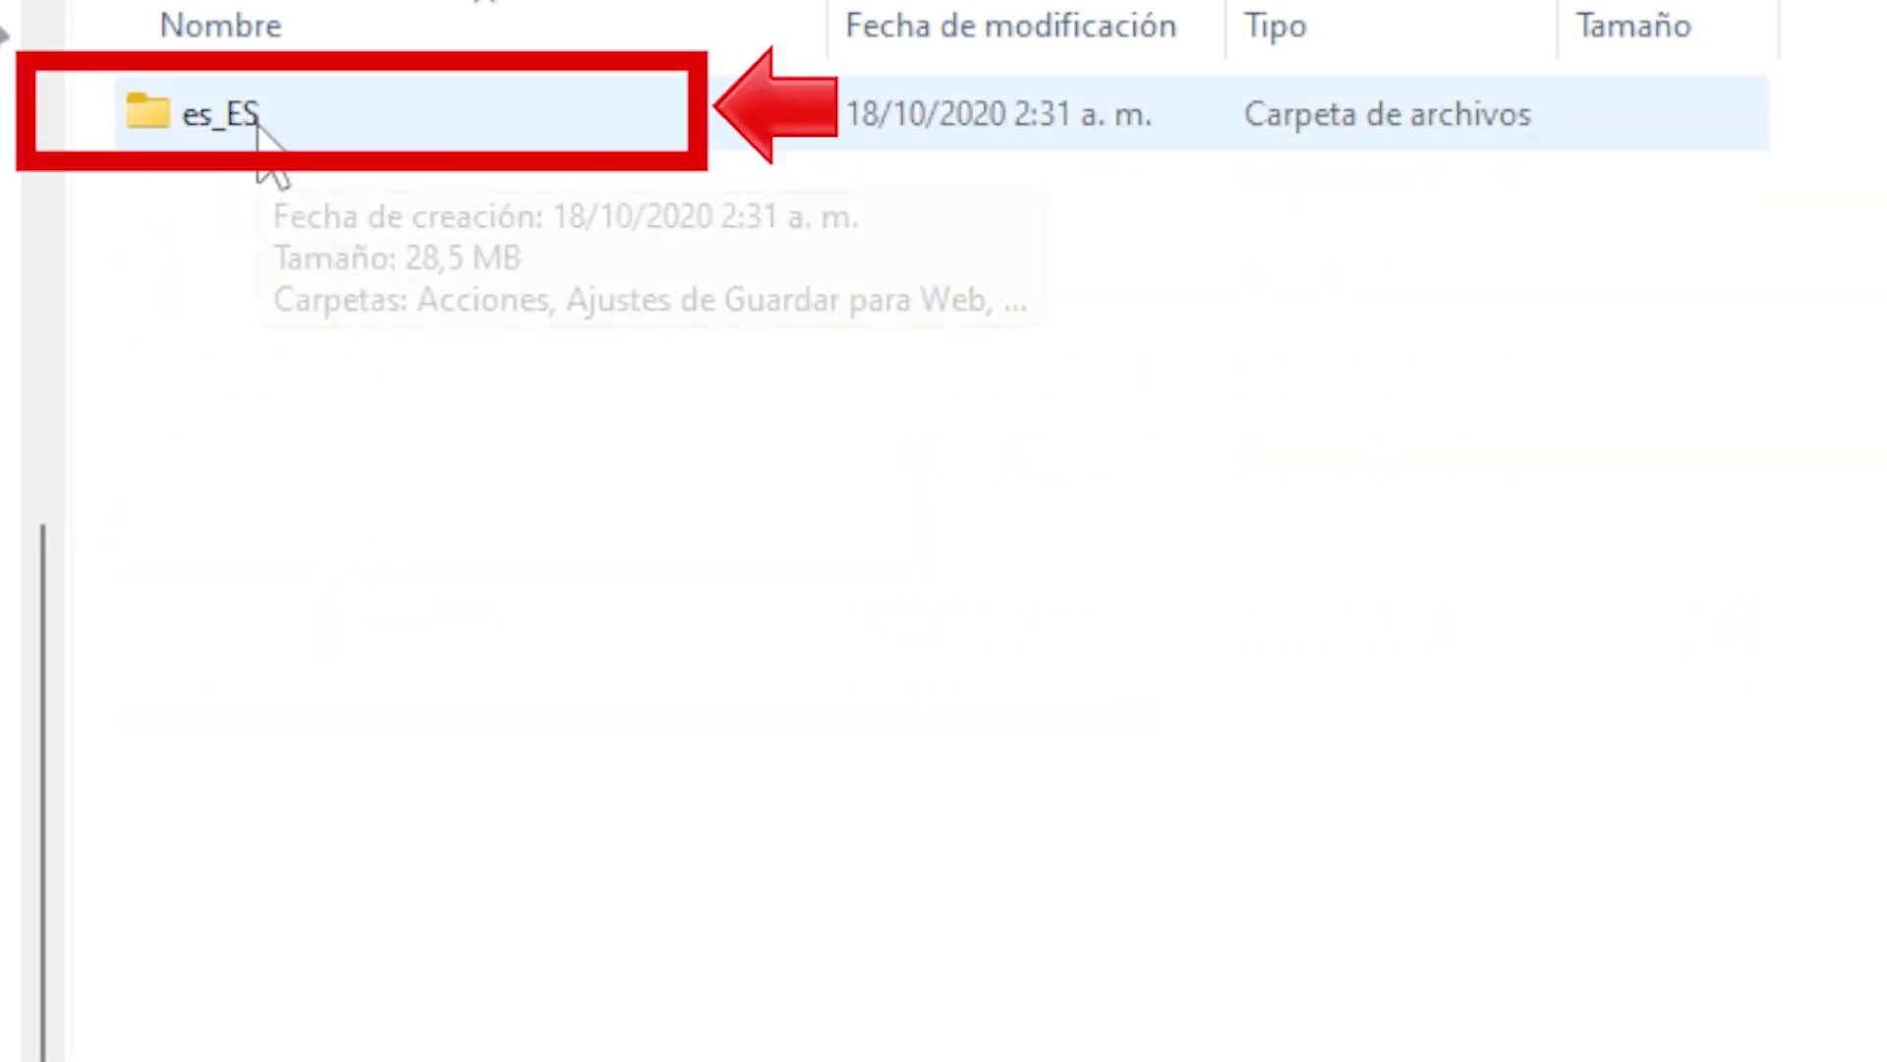
{"action": "double_click", "coordinate": [258, 126]}
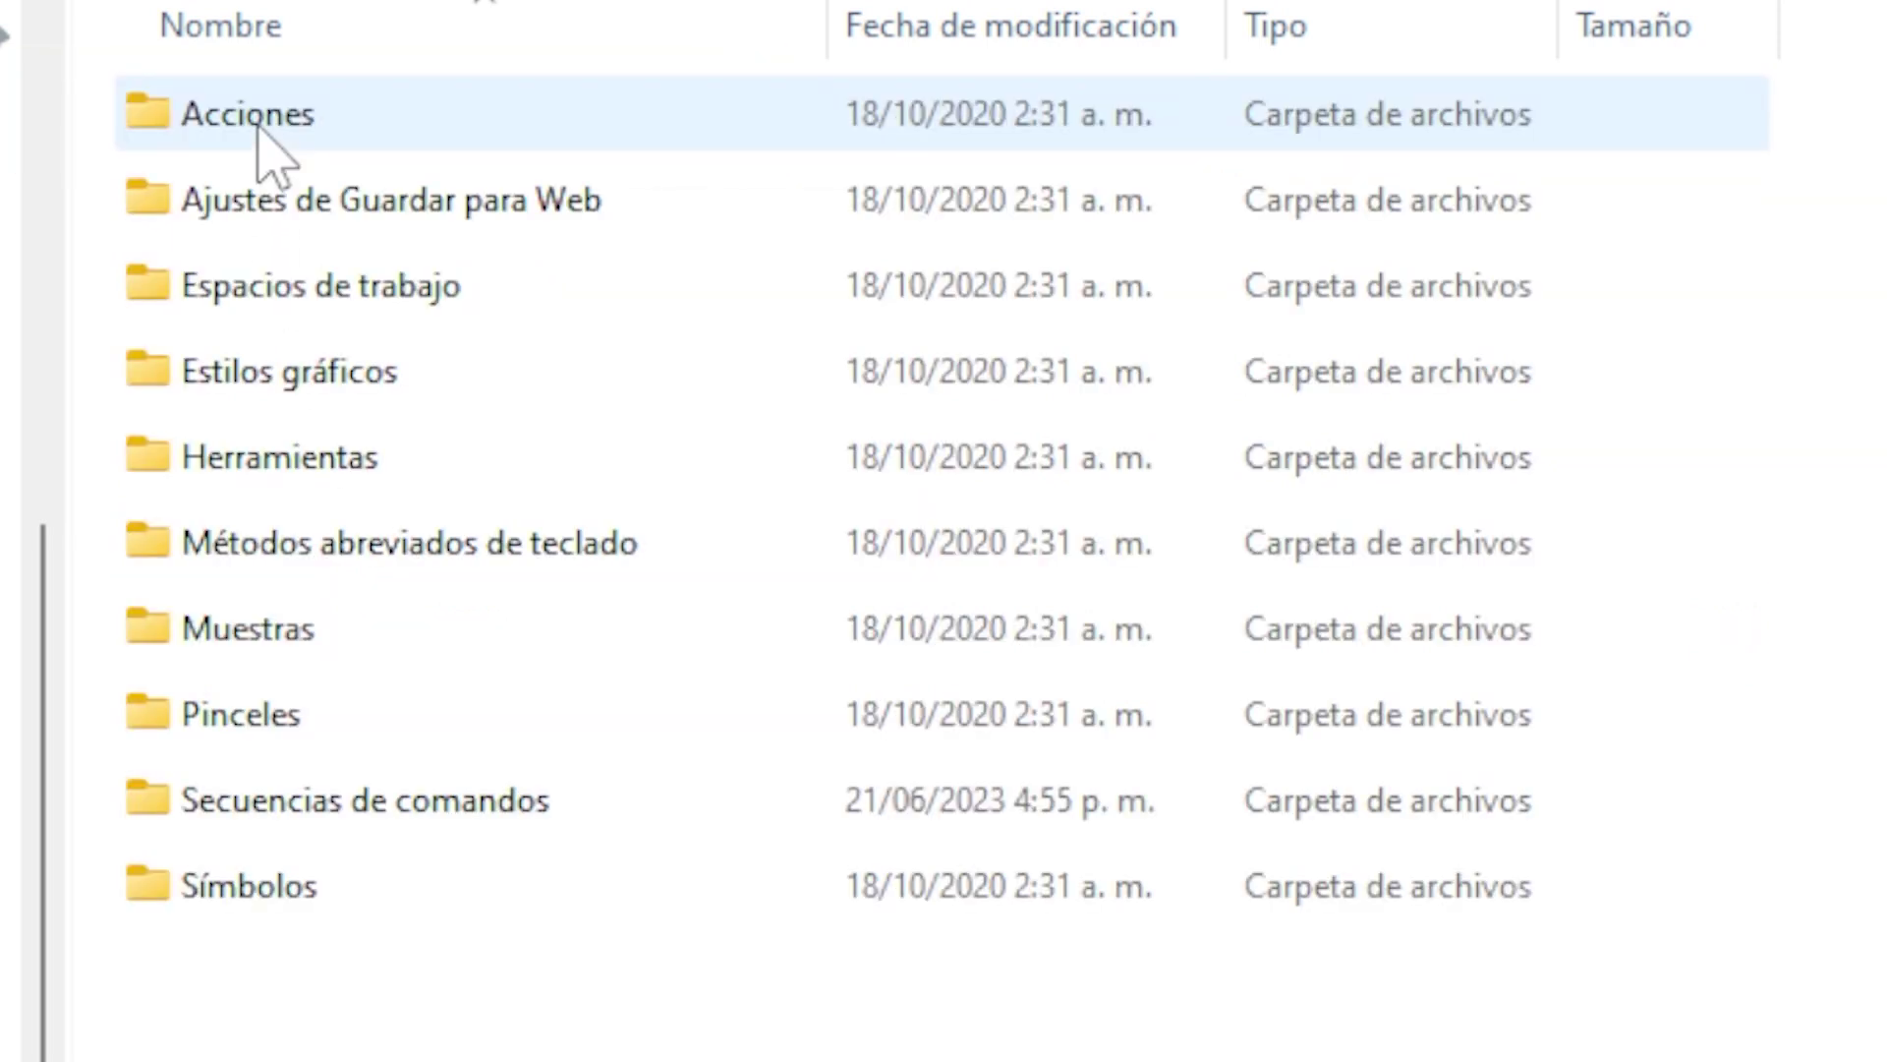
{"action": "double_click", "coordinate": [362, 801]}
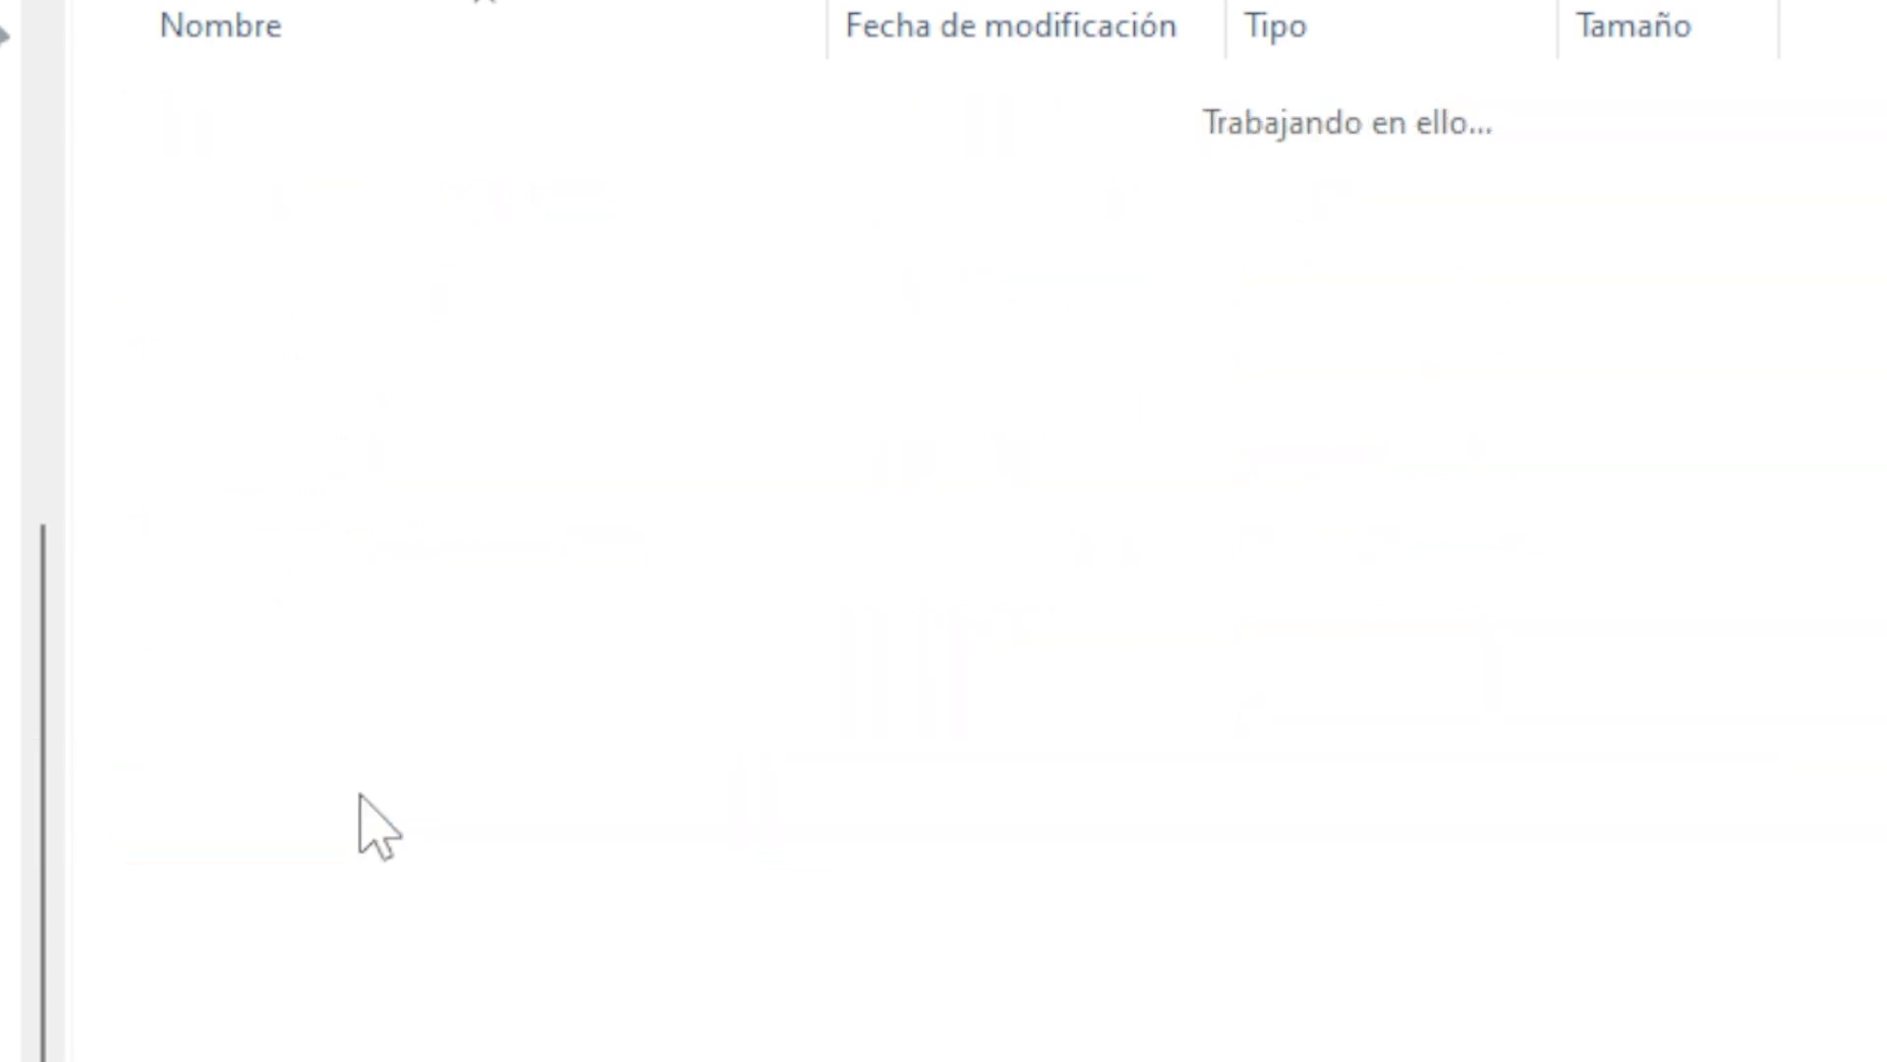
{"action": "right_click", "coordinate": [470, 616]}
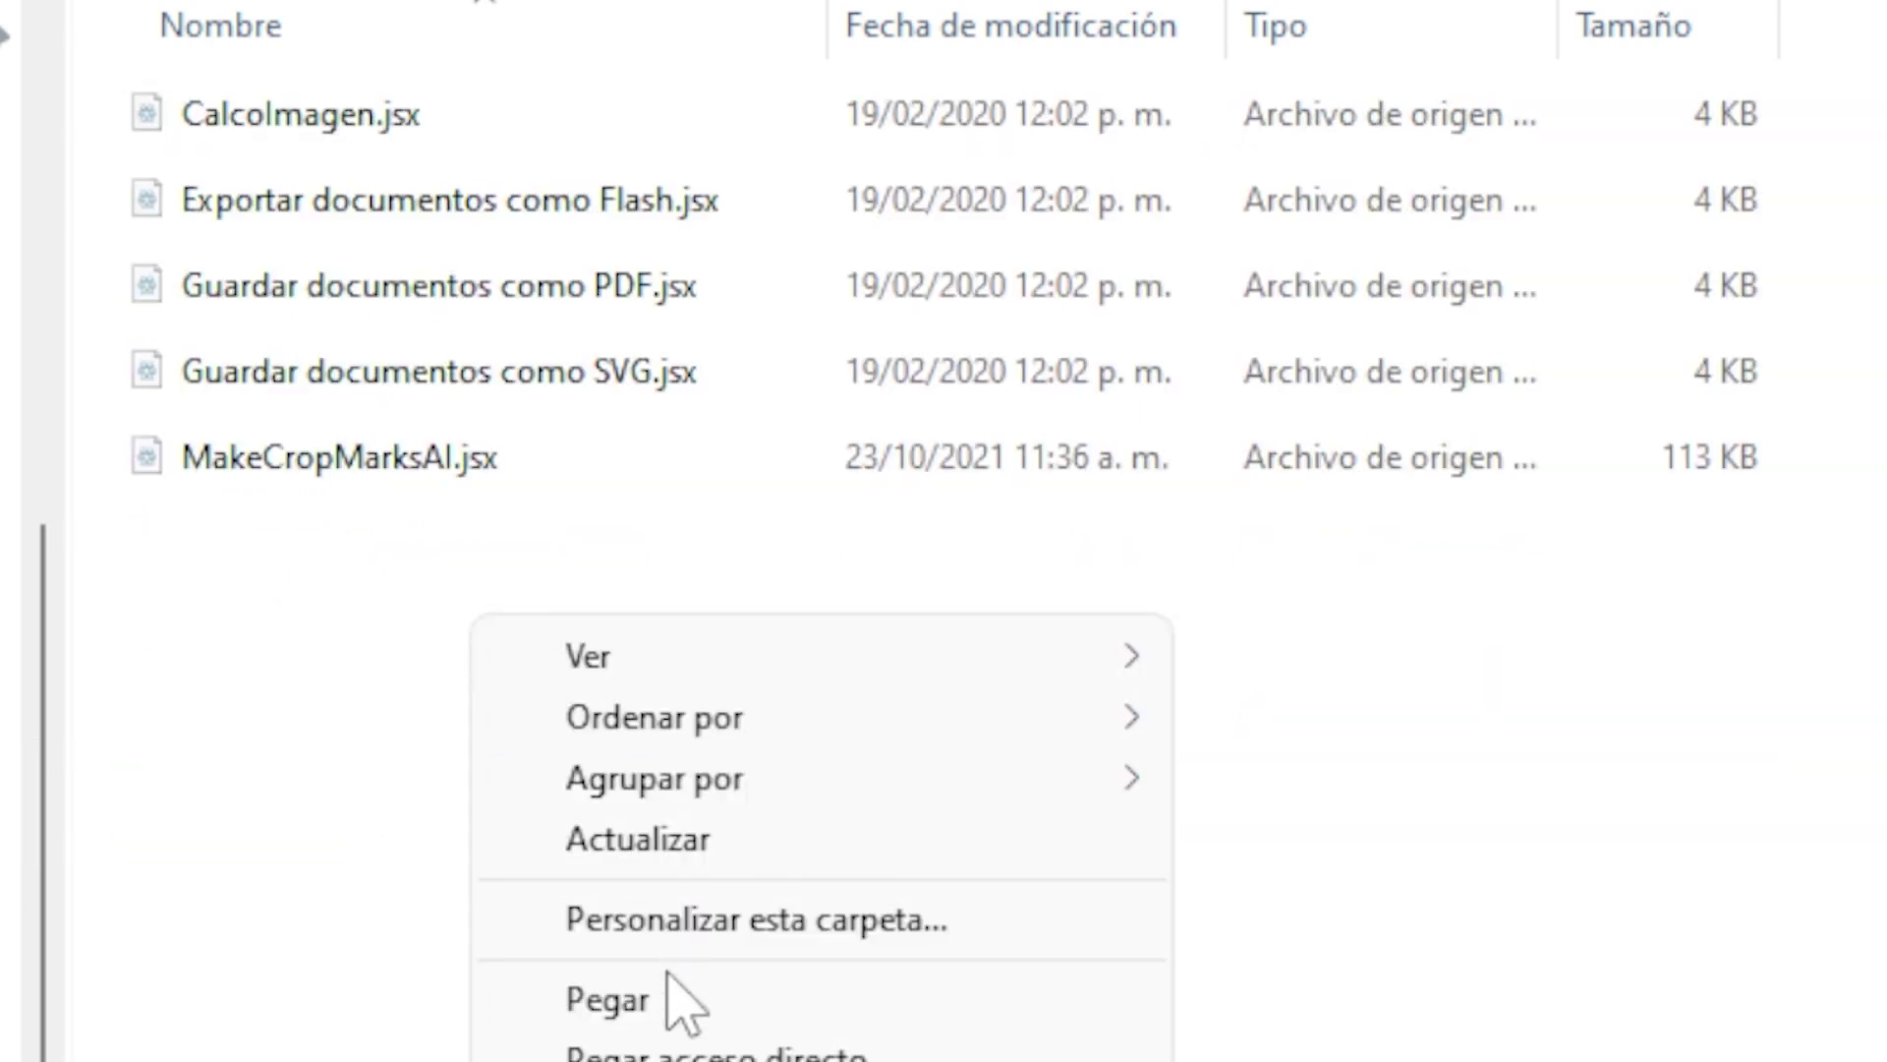
{"action": "left_click", "coordinate": [675, 997]}
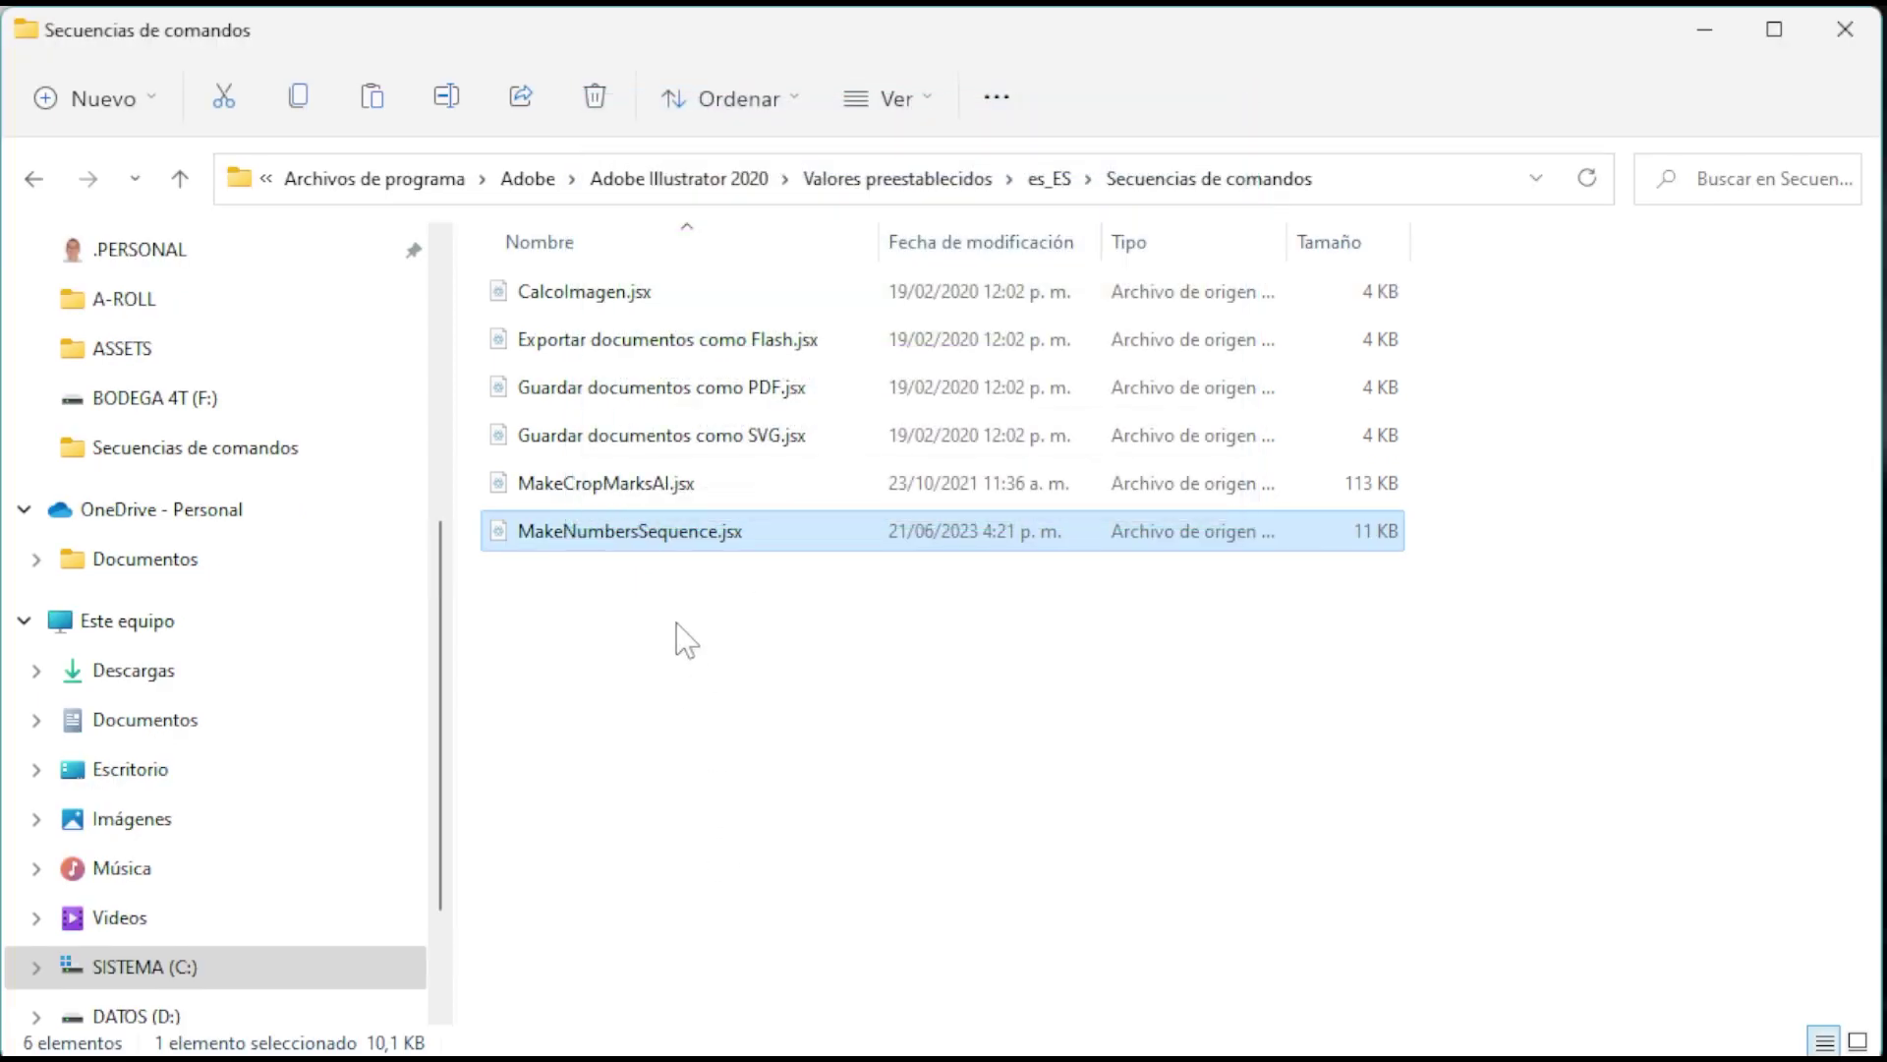
{"action": "mouse_move", "coordinate": [629, 531]}
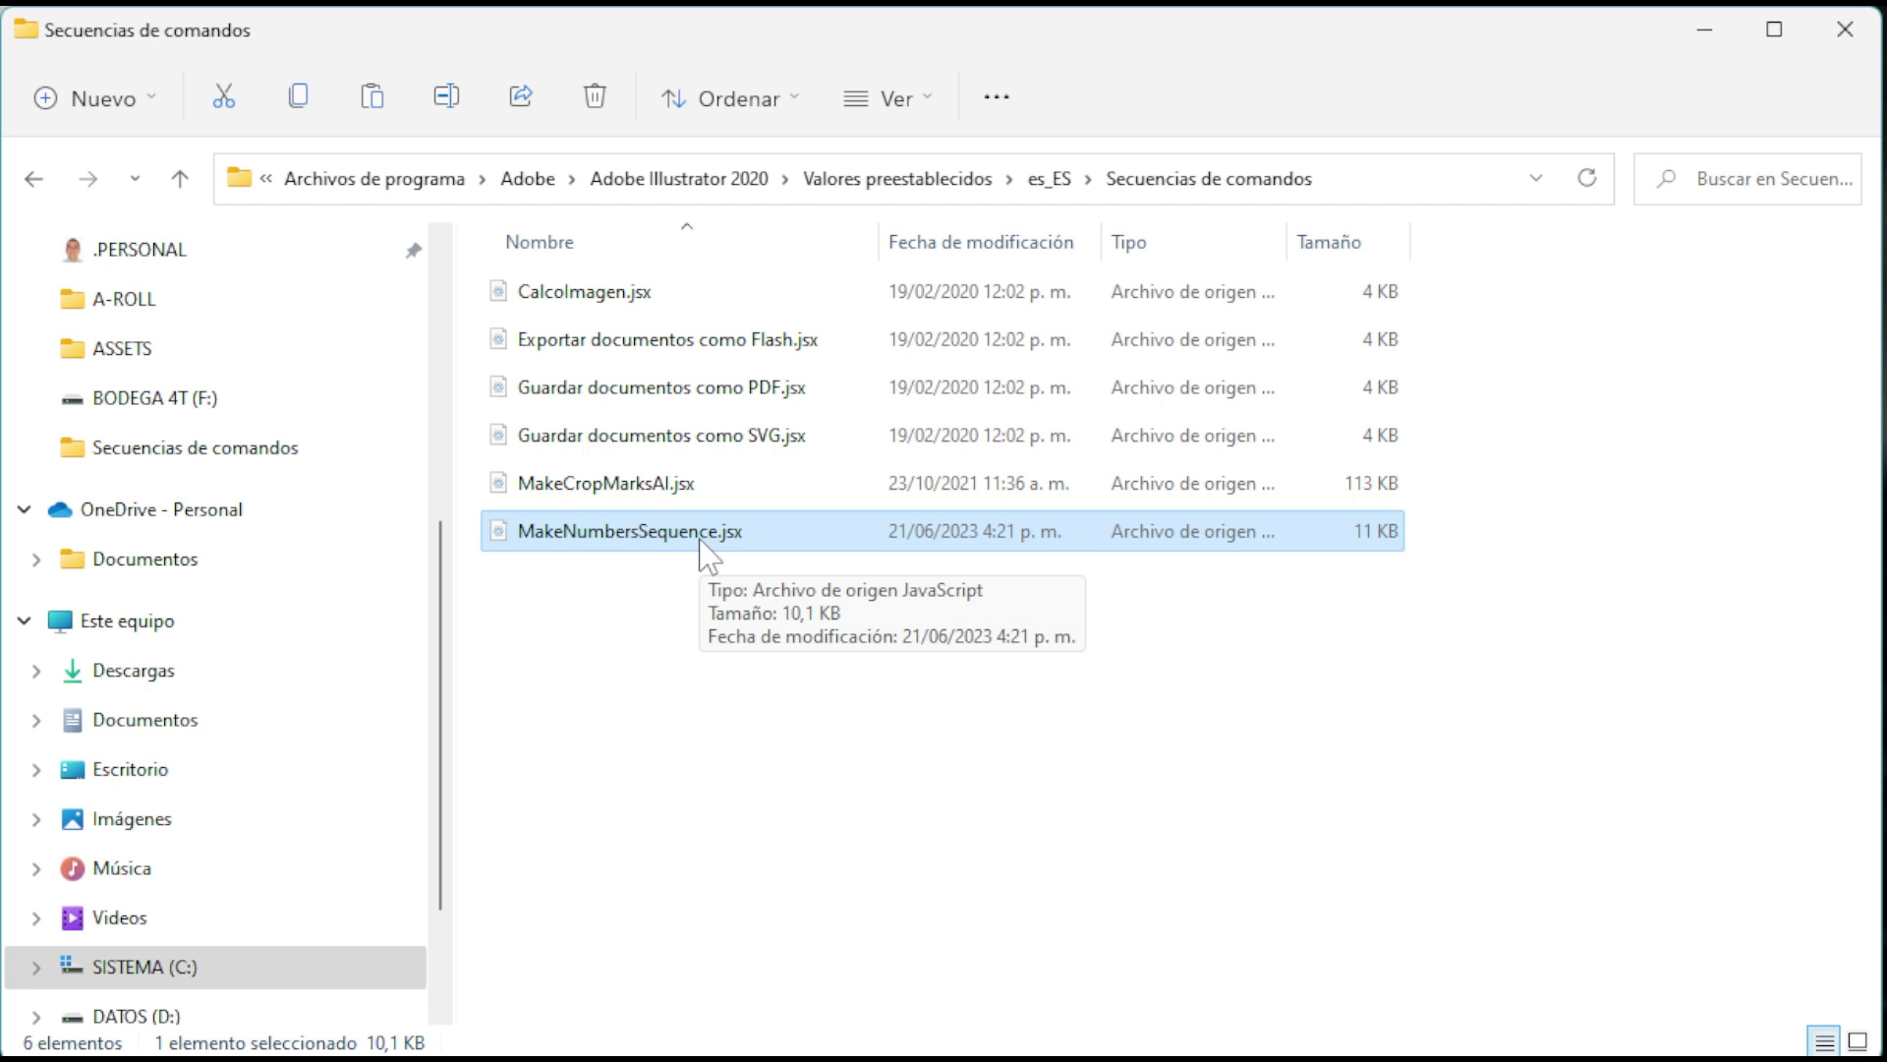
Launch Adobe Illustrator 2020 and create a new blank document
{"action": "key", "text": "alt+space"}
{"action": "type", "text": "illu"}
{"action": "key", "text": "Return"}
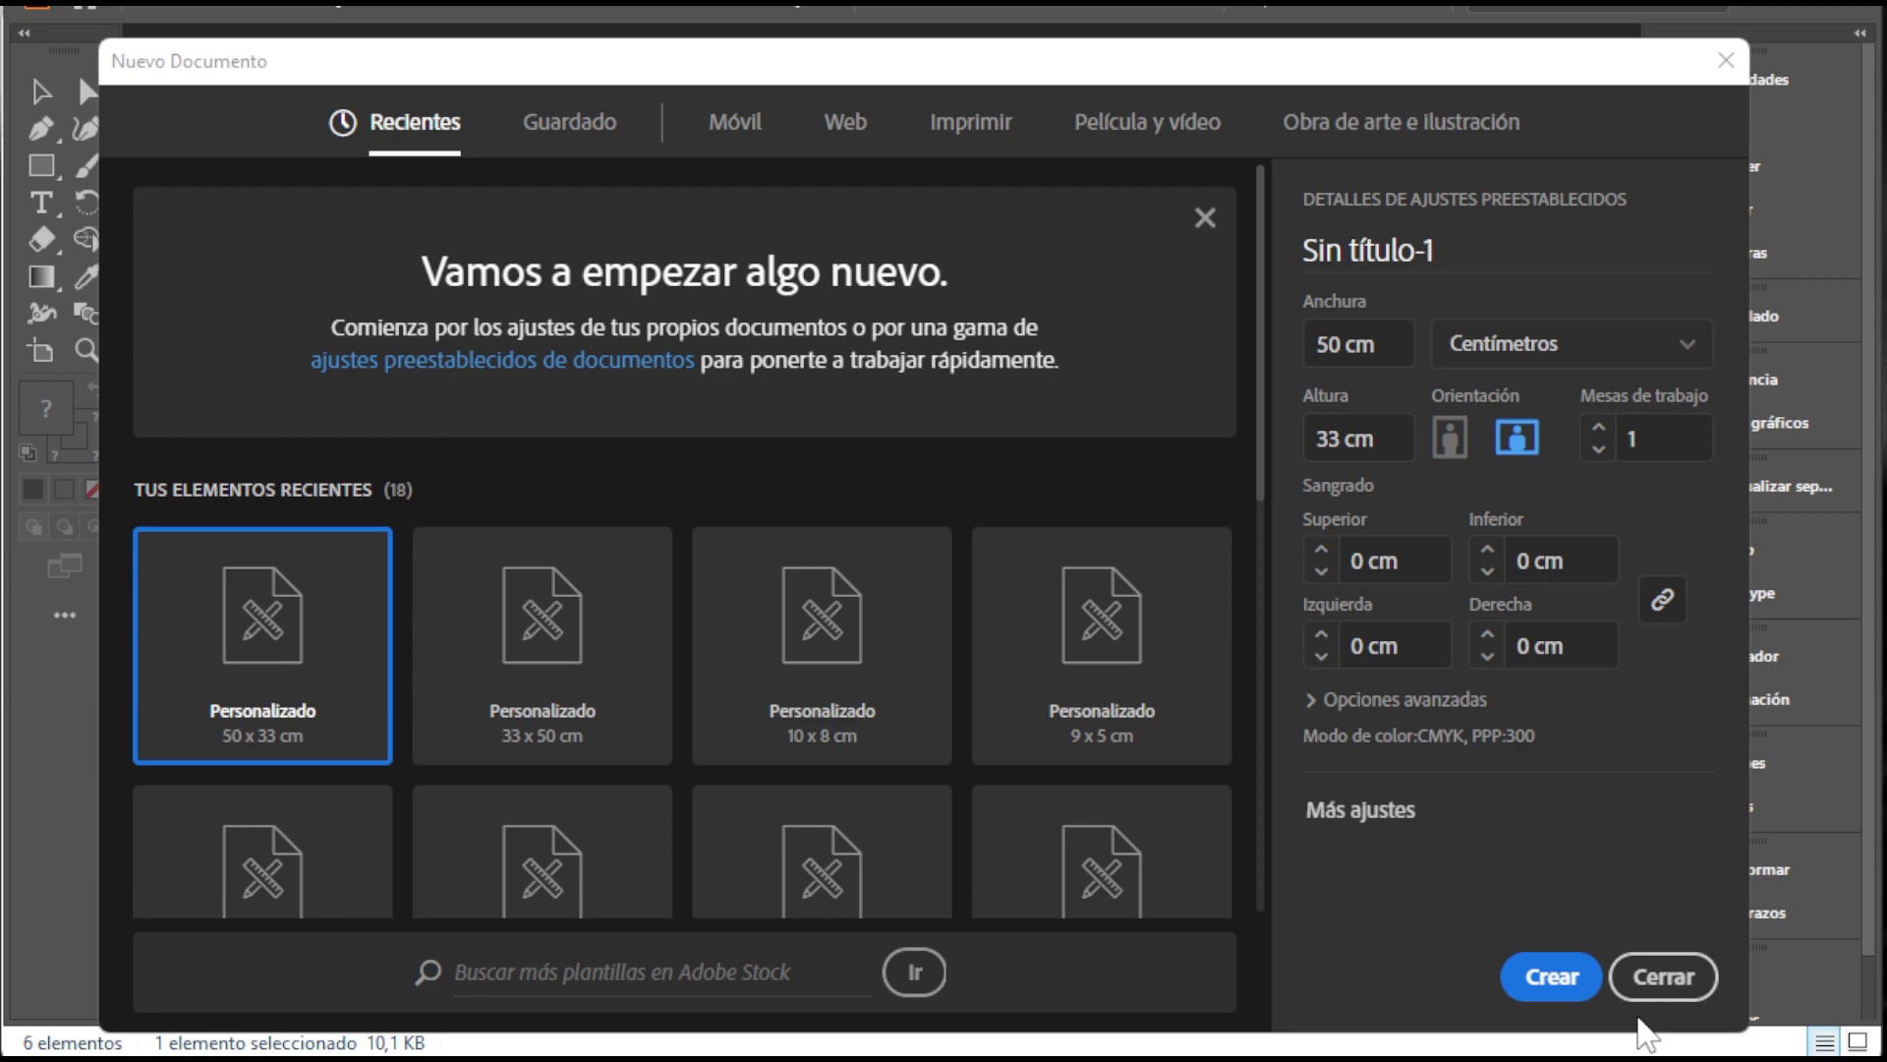
{"action": "left_click", "coordinate": [1551, 976]}
Place ElectroParty_Boleta.ai onto the artboard
{"action": "left_click", "coordinate": [177, 36]}
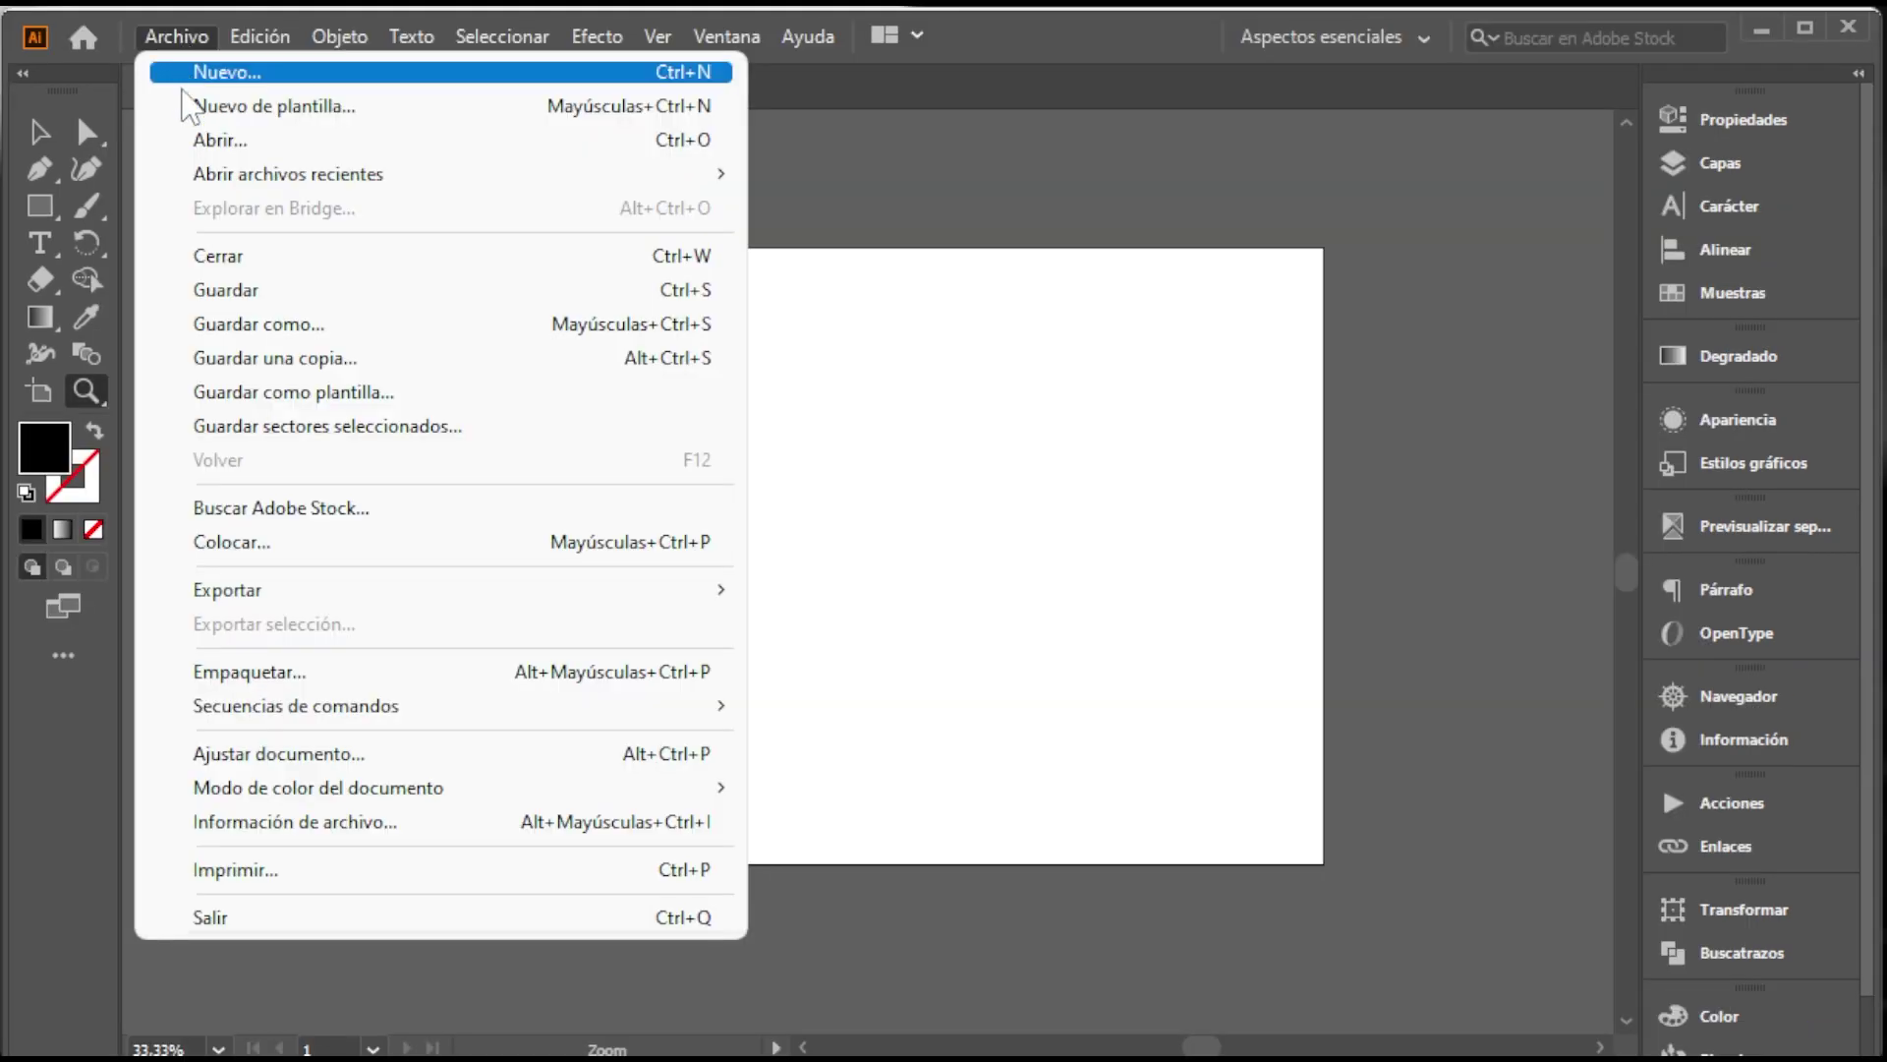
{"action": "left_click", "coordinate": [226, 541]}
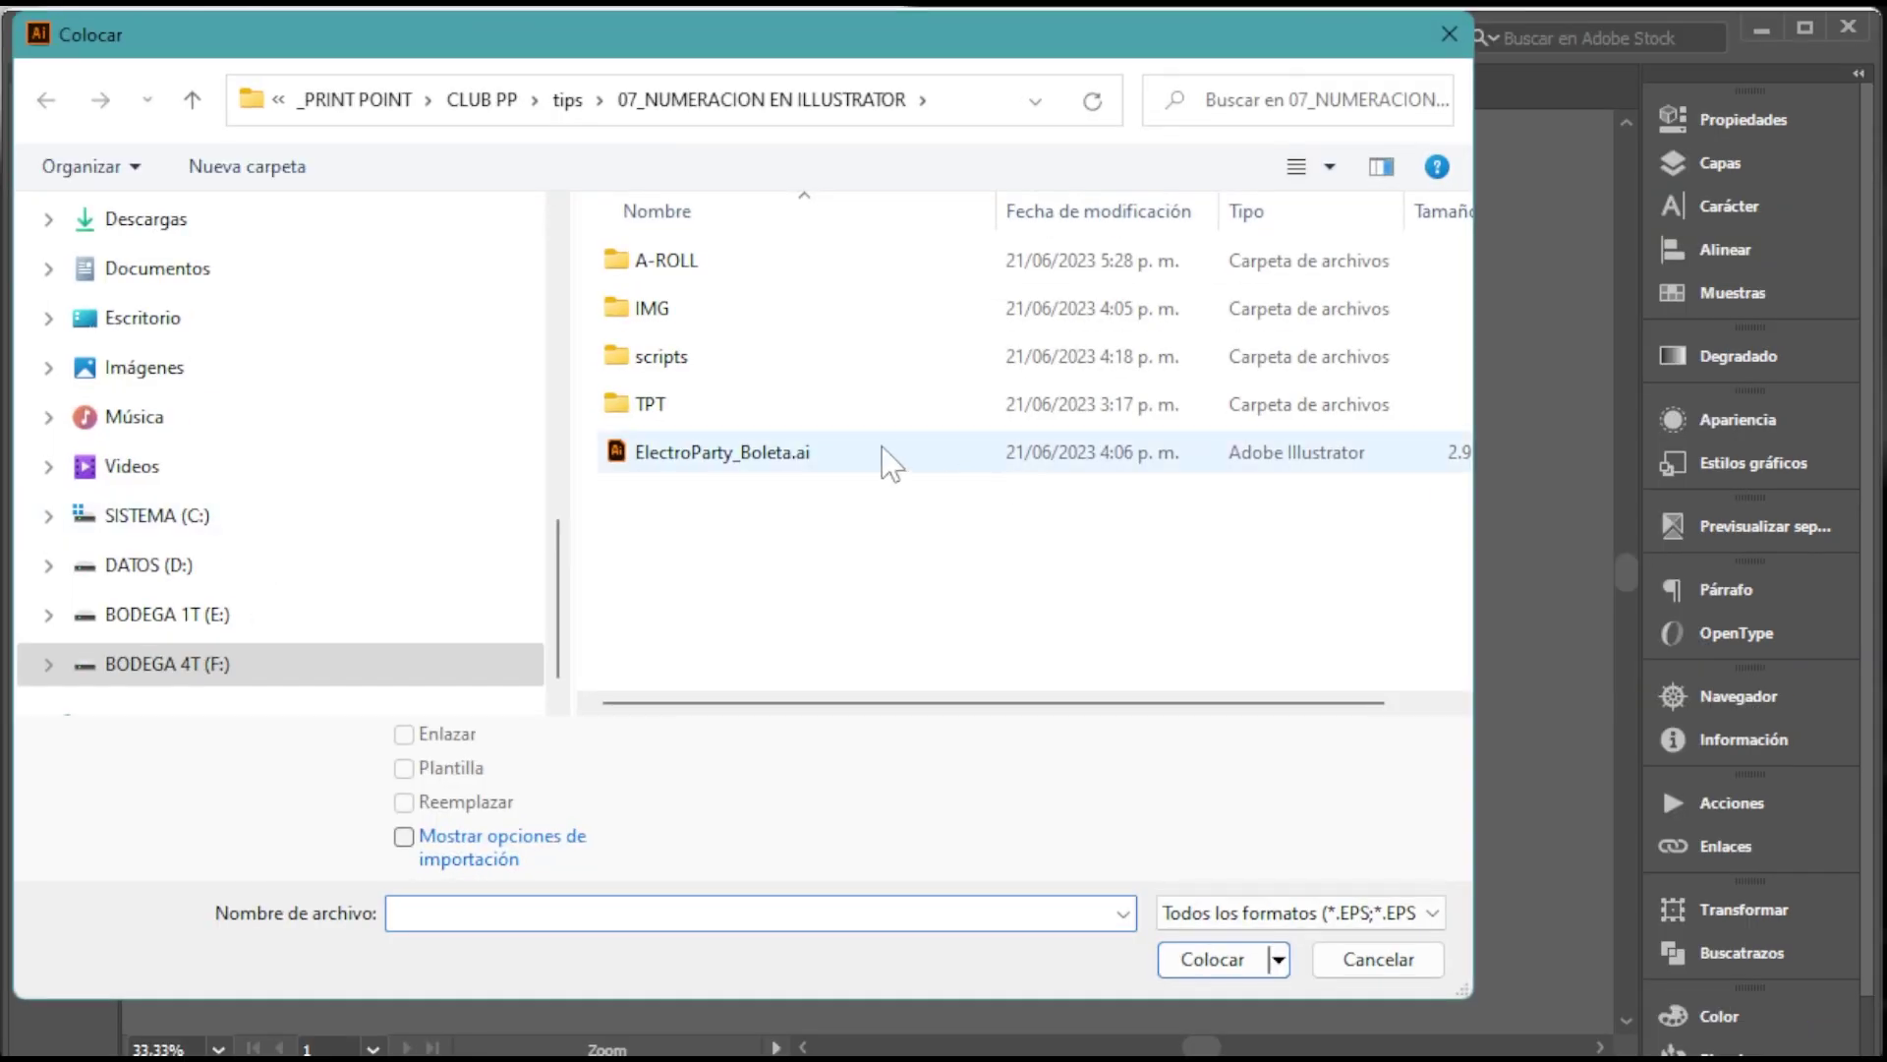
{"action": "left_click", "coordinate": [818, 454]}
{"action": "left_click", "coordinate": [1219, 958]}
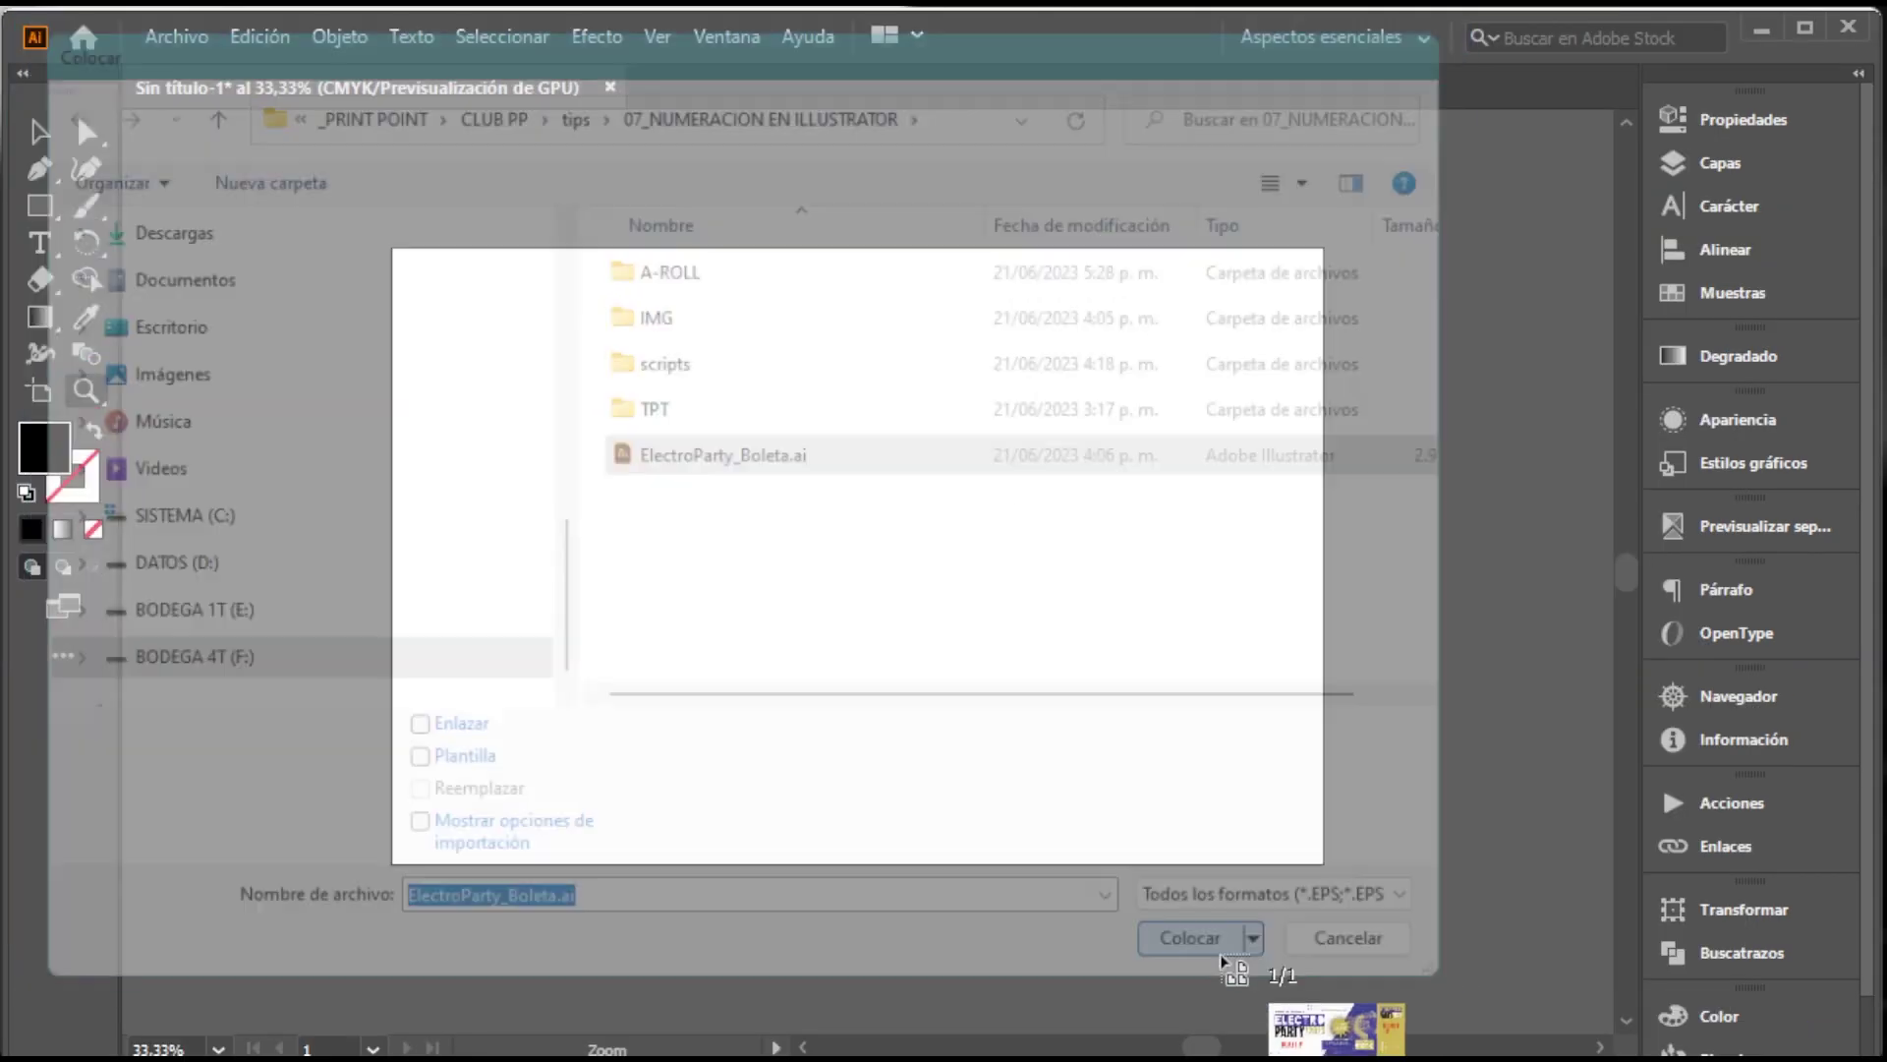
{"action": "left_click", "coordinate": [448, 307]}
{"action": "scroll", "coordinate": [521, 391], "scroll_direction": "up", "scroll_amount": 3, "text": "alt"}
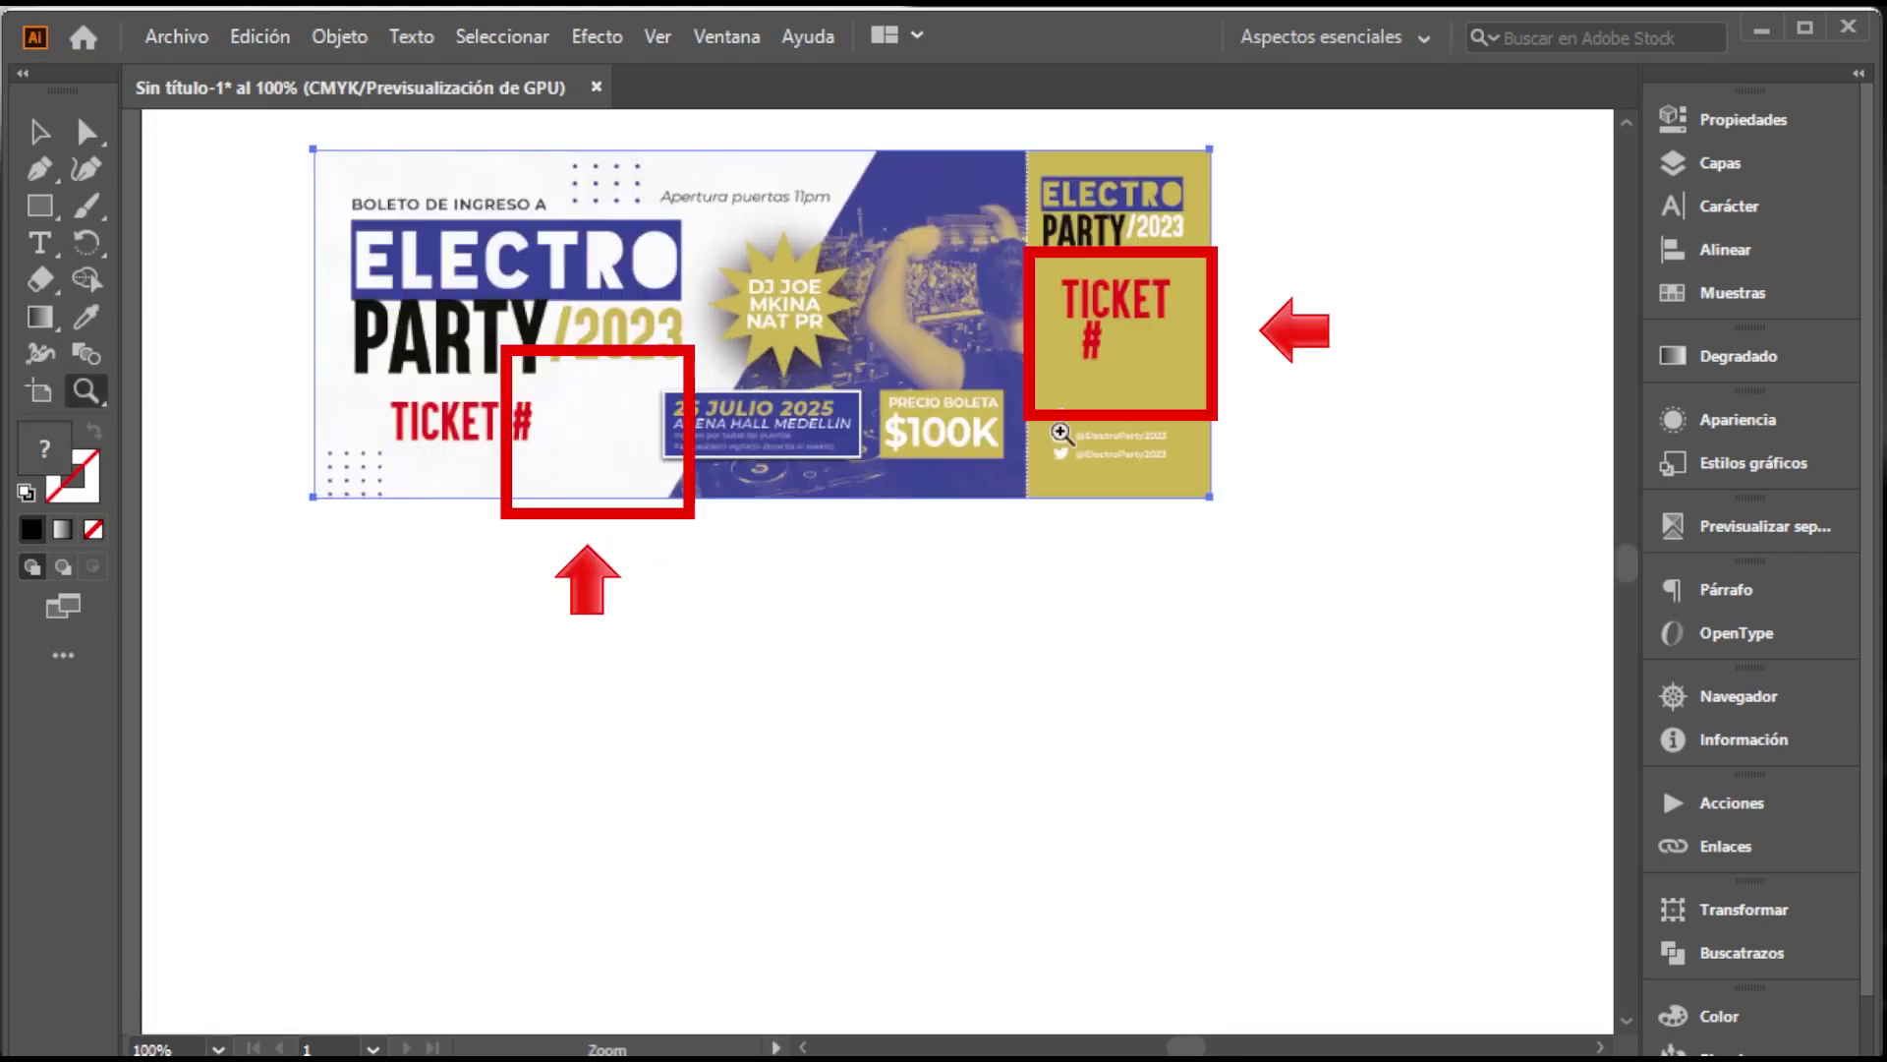
Add a '01' text frame below the ticket
{"action": "key", "text": "t"}
{"action": "left_click_drag", "start_coordinate": [506, 561], "coordinate": [695, 647]}
{"action": "type", "text": "01"}
{"action": "key", "text": "ctrl+t"}
Make the 01 red Alternate Gothic No2 D and position it beside TICKET #
{"action": "left_click", "coordinate": [1445, 170]}
{"action": "type", "text": "altern"}
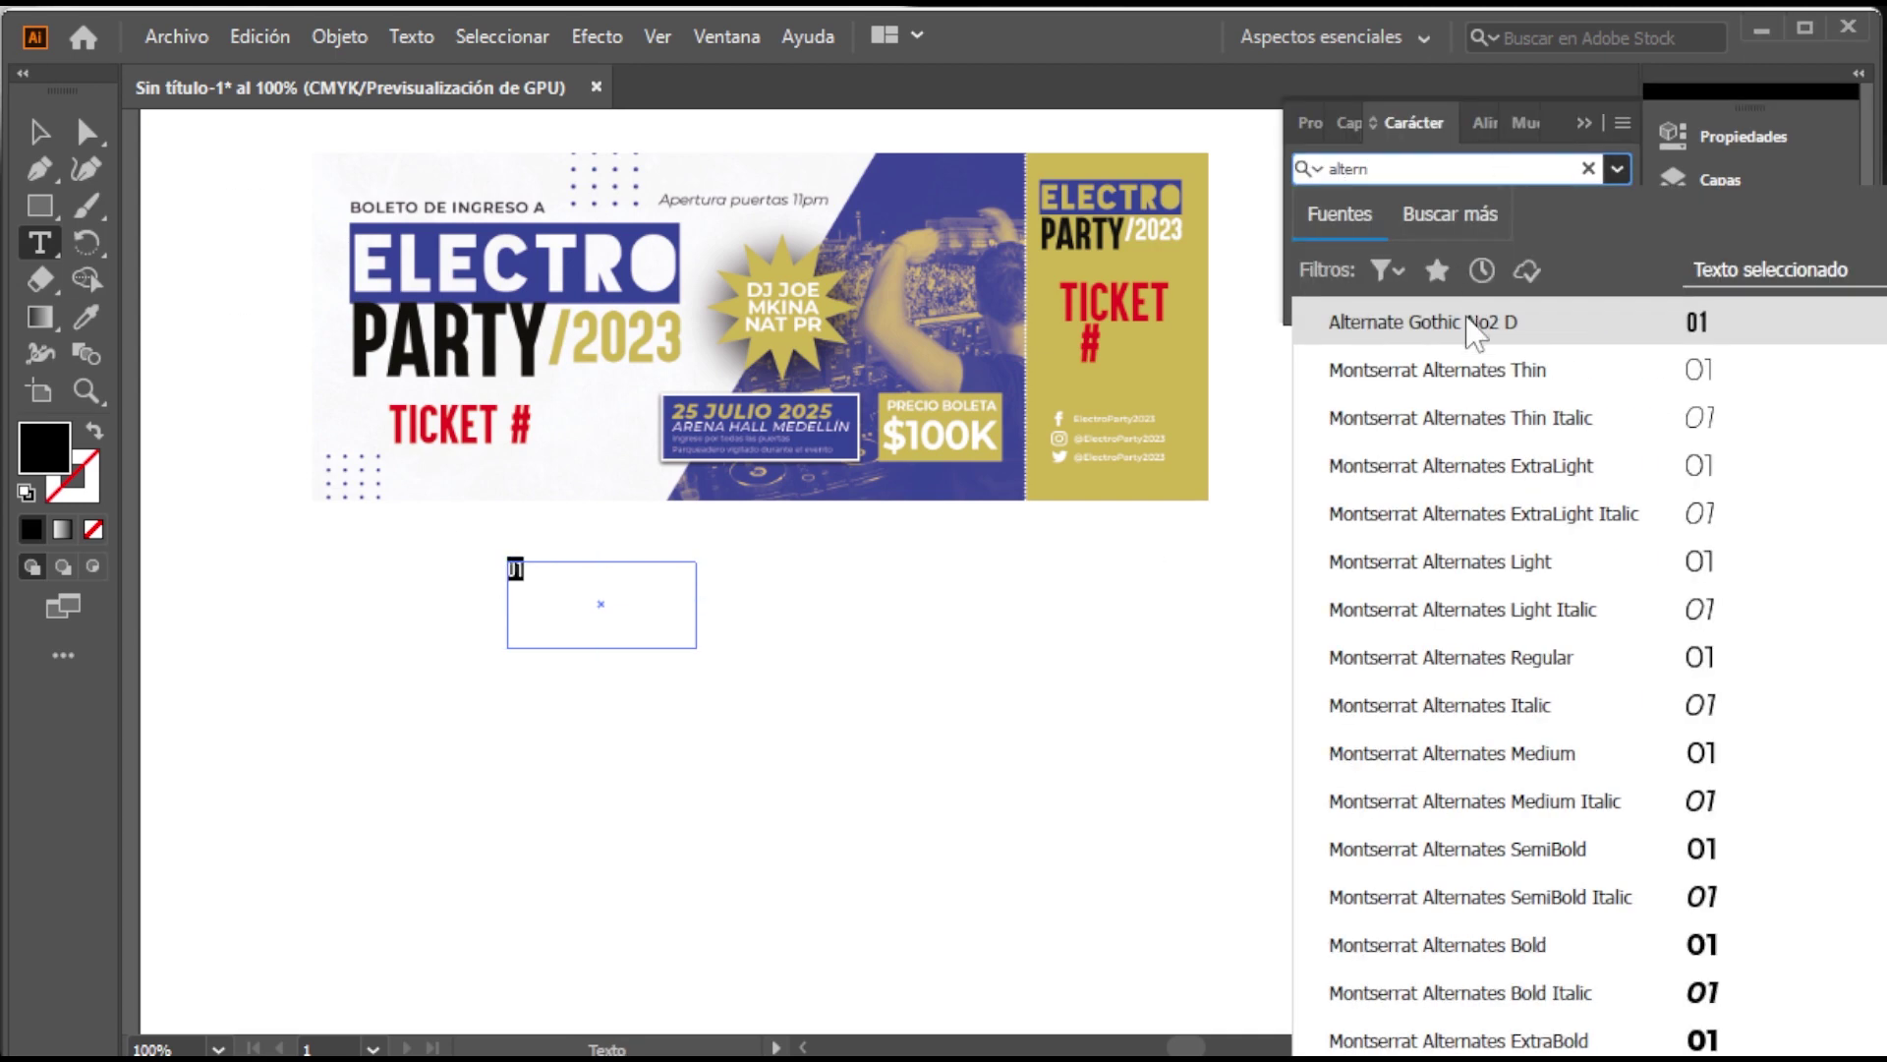
{"action": "left_click", "coordinate": [1470, 323]}
{"action": "double_click", "coordinate": [44, 448]}
{"action": "left_click", "coordinate": [1239, 324]}
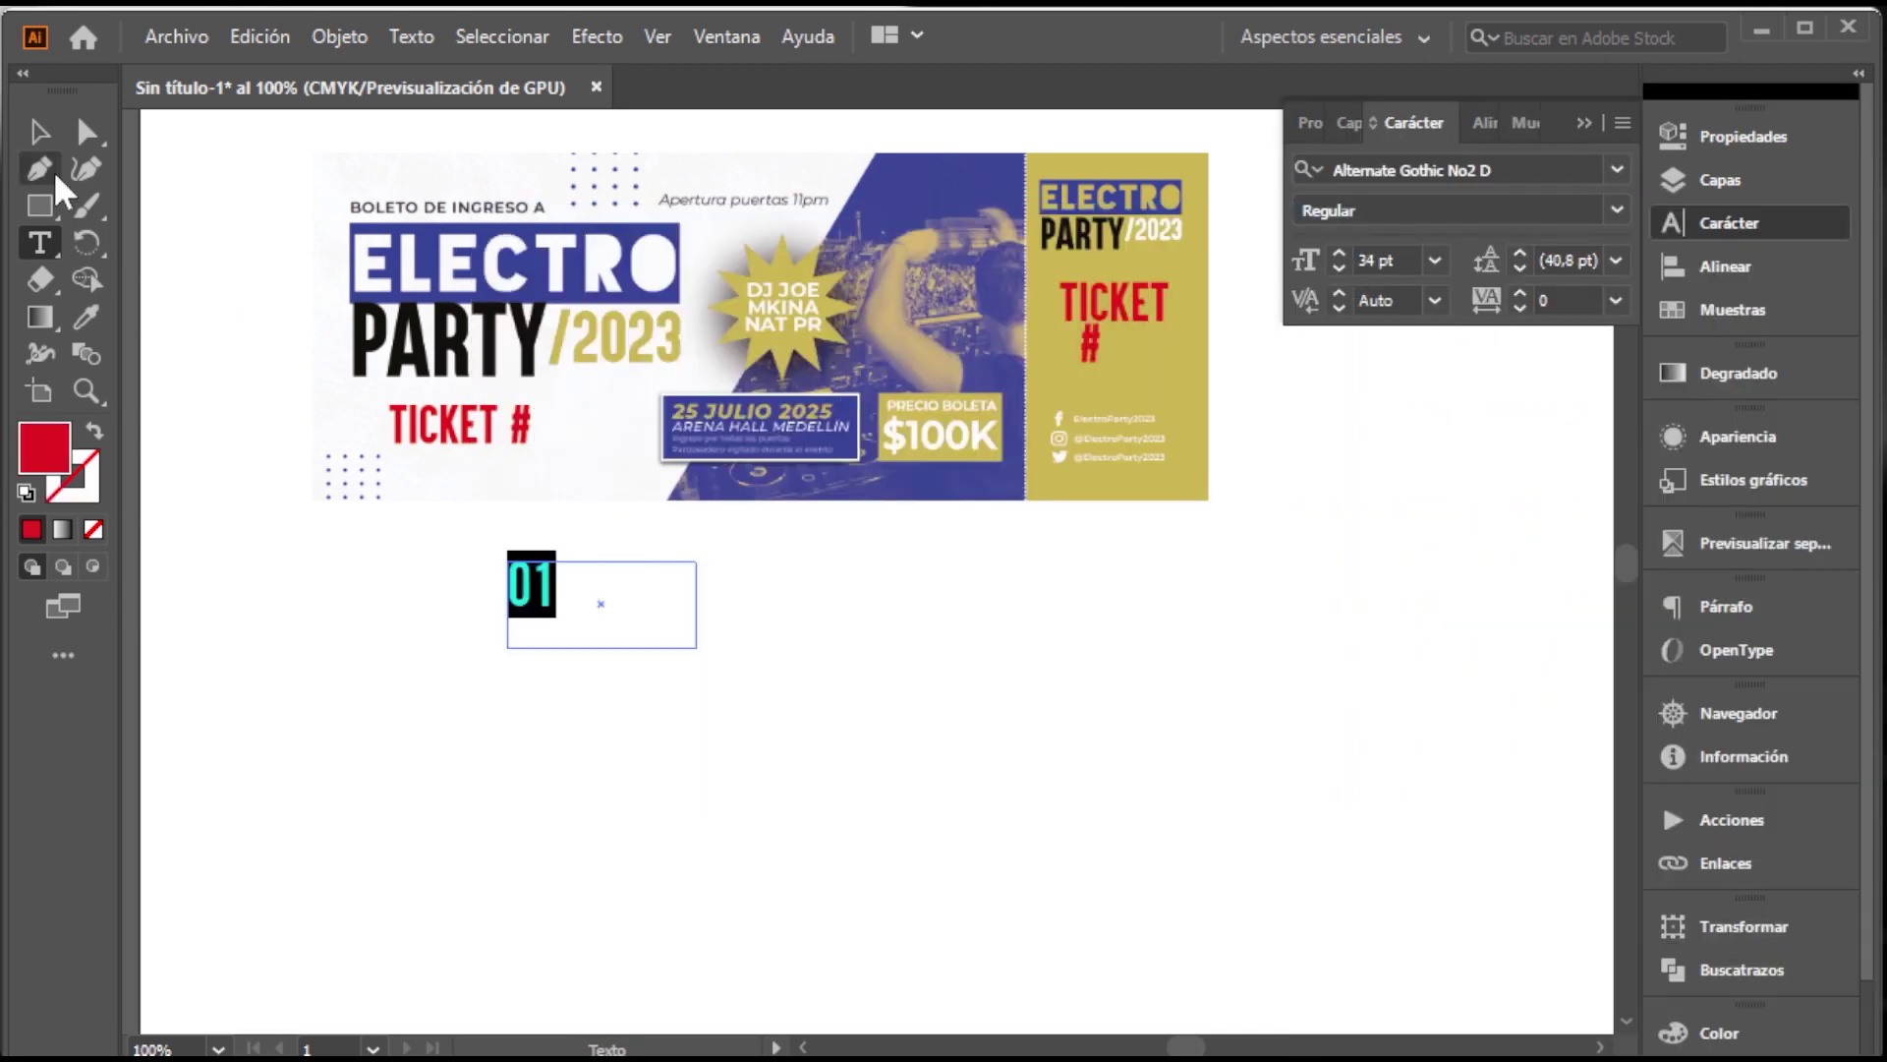
{"action": "left_click", "coordinate": [39, 131]}
{"action": "left_click_drag", "start_coordinate": [580, 429], "coordinate": [582, 432]}
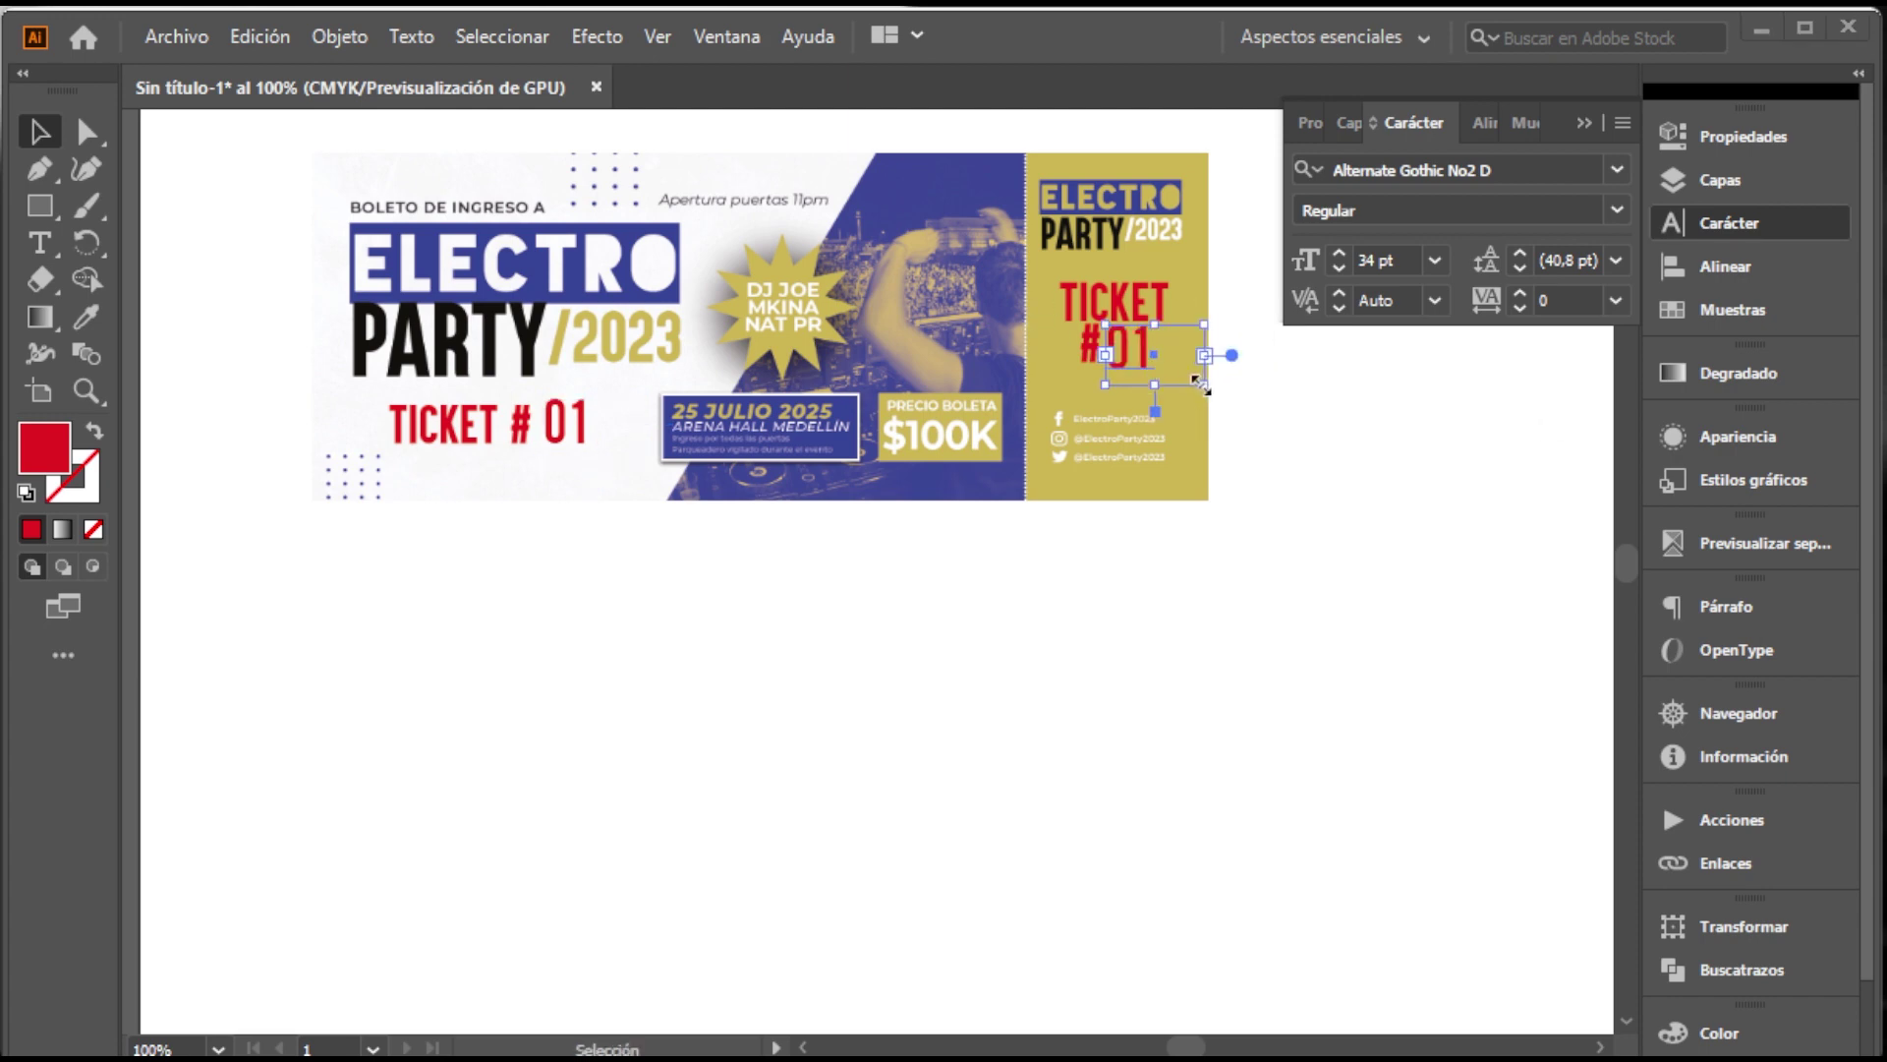
{"action": "left_click_drag", "start_coordinate": [270, 152], "coordinate": [1241, 589]}
Copy the ticket 16 cm to the right twice to form a row of three
{"action": "left_click", "coordinate": [339, 36]}
{"action": "mouse_move", "coordinate": [486, 67]}
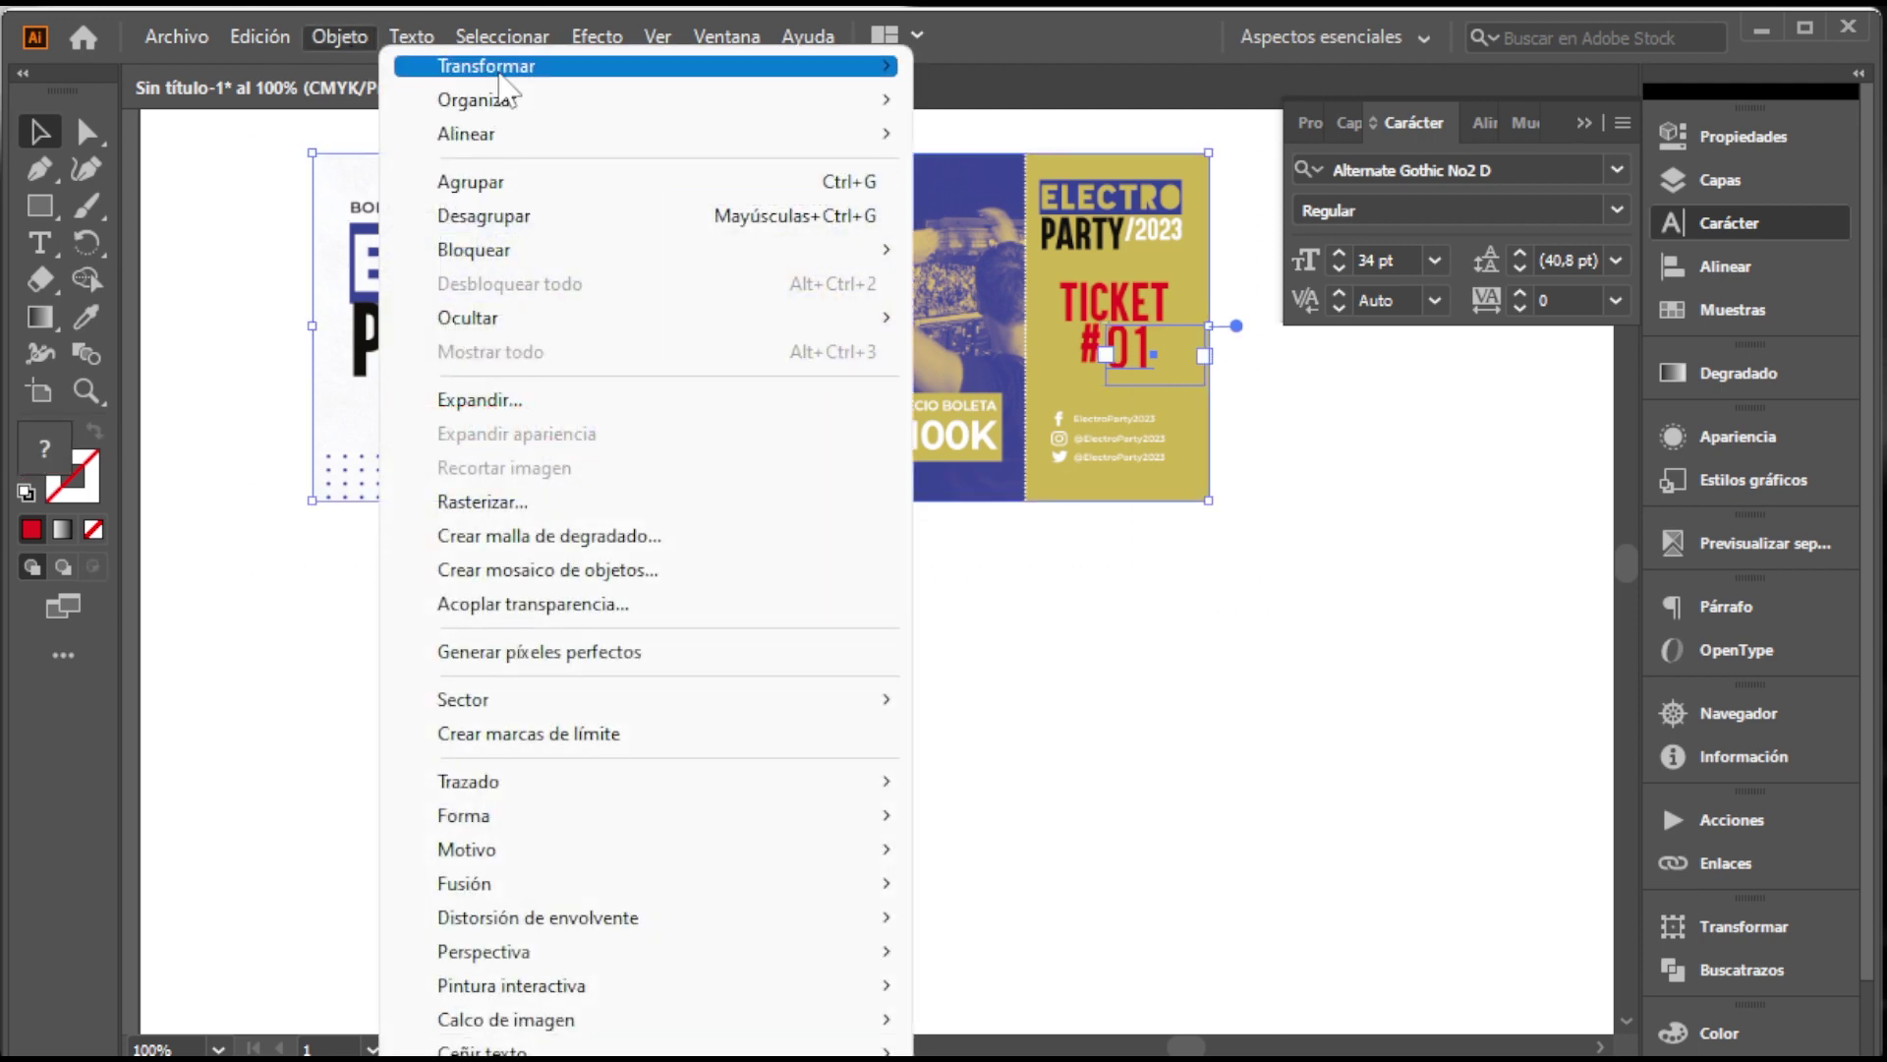
{"action": "left_click", "coordinate": [996, 114]}
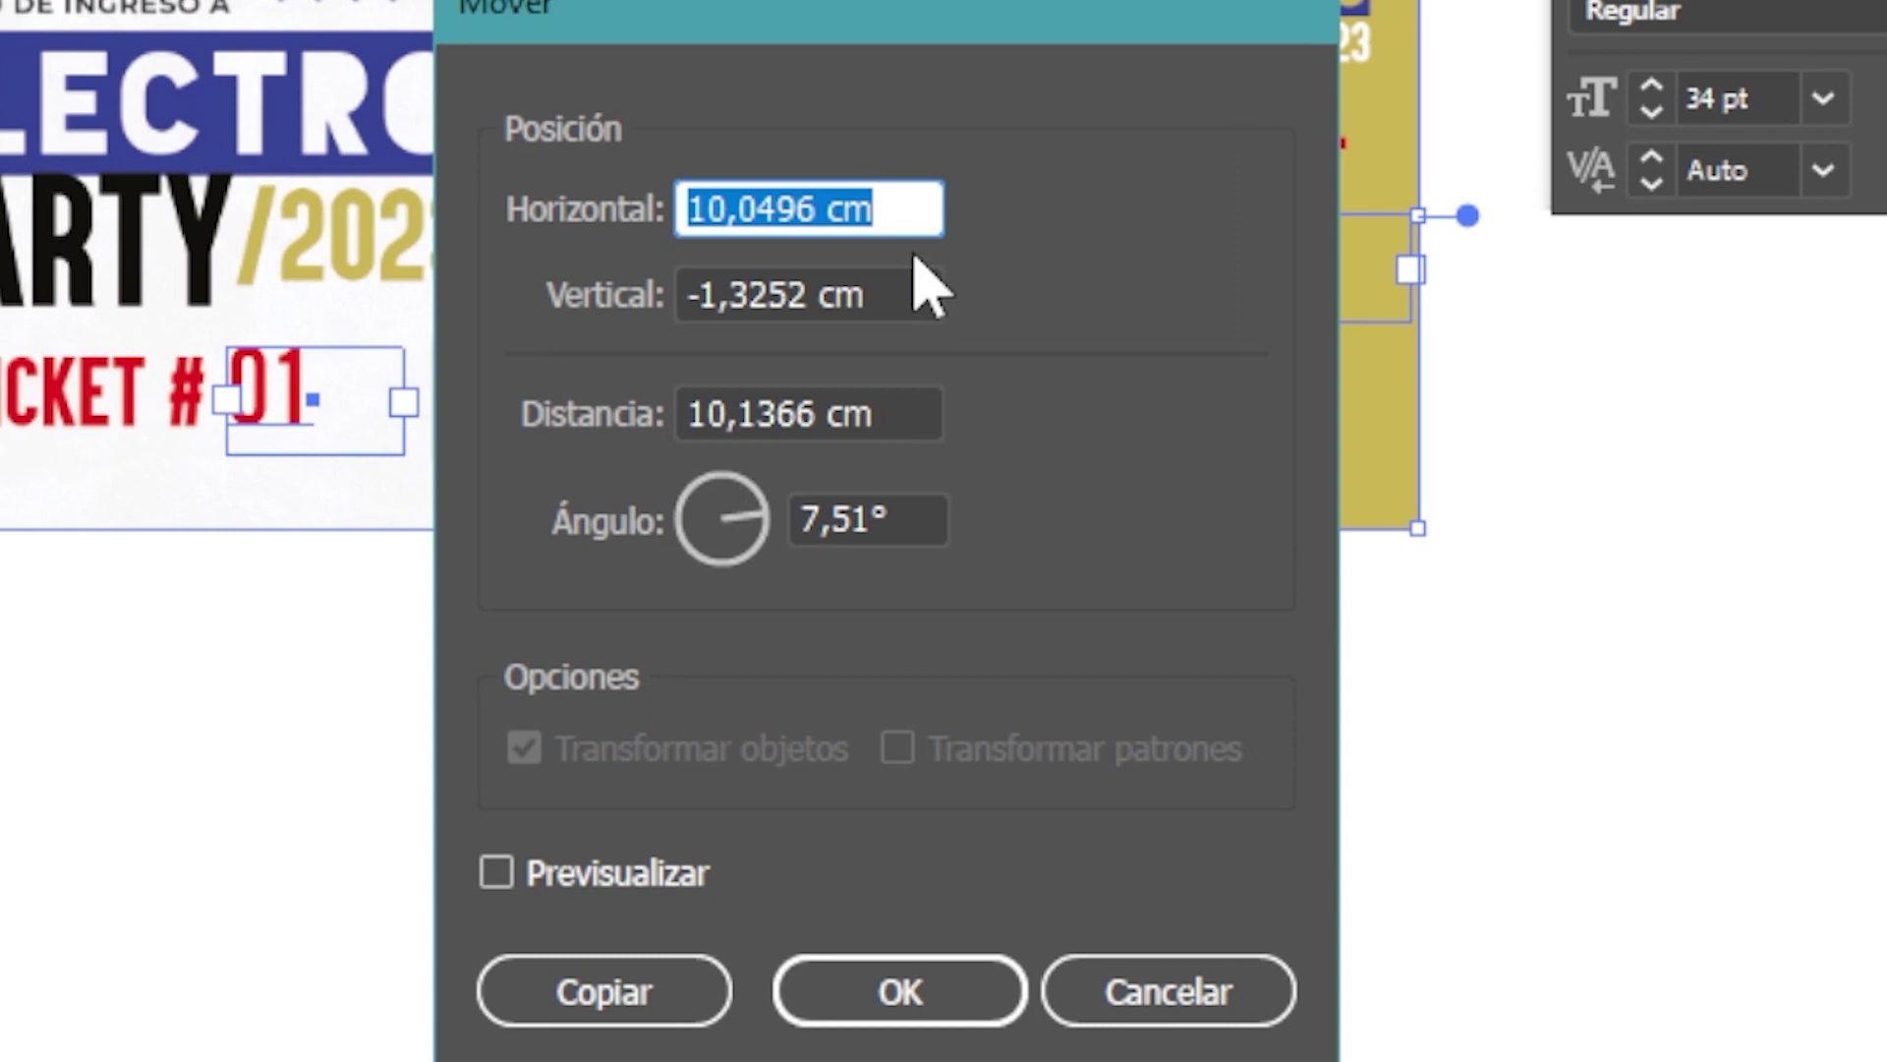
{"action": "type", "text": "16"}
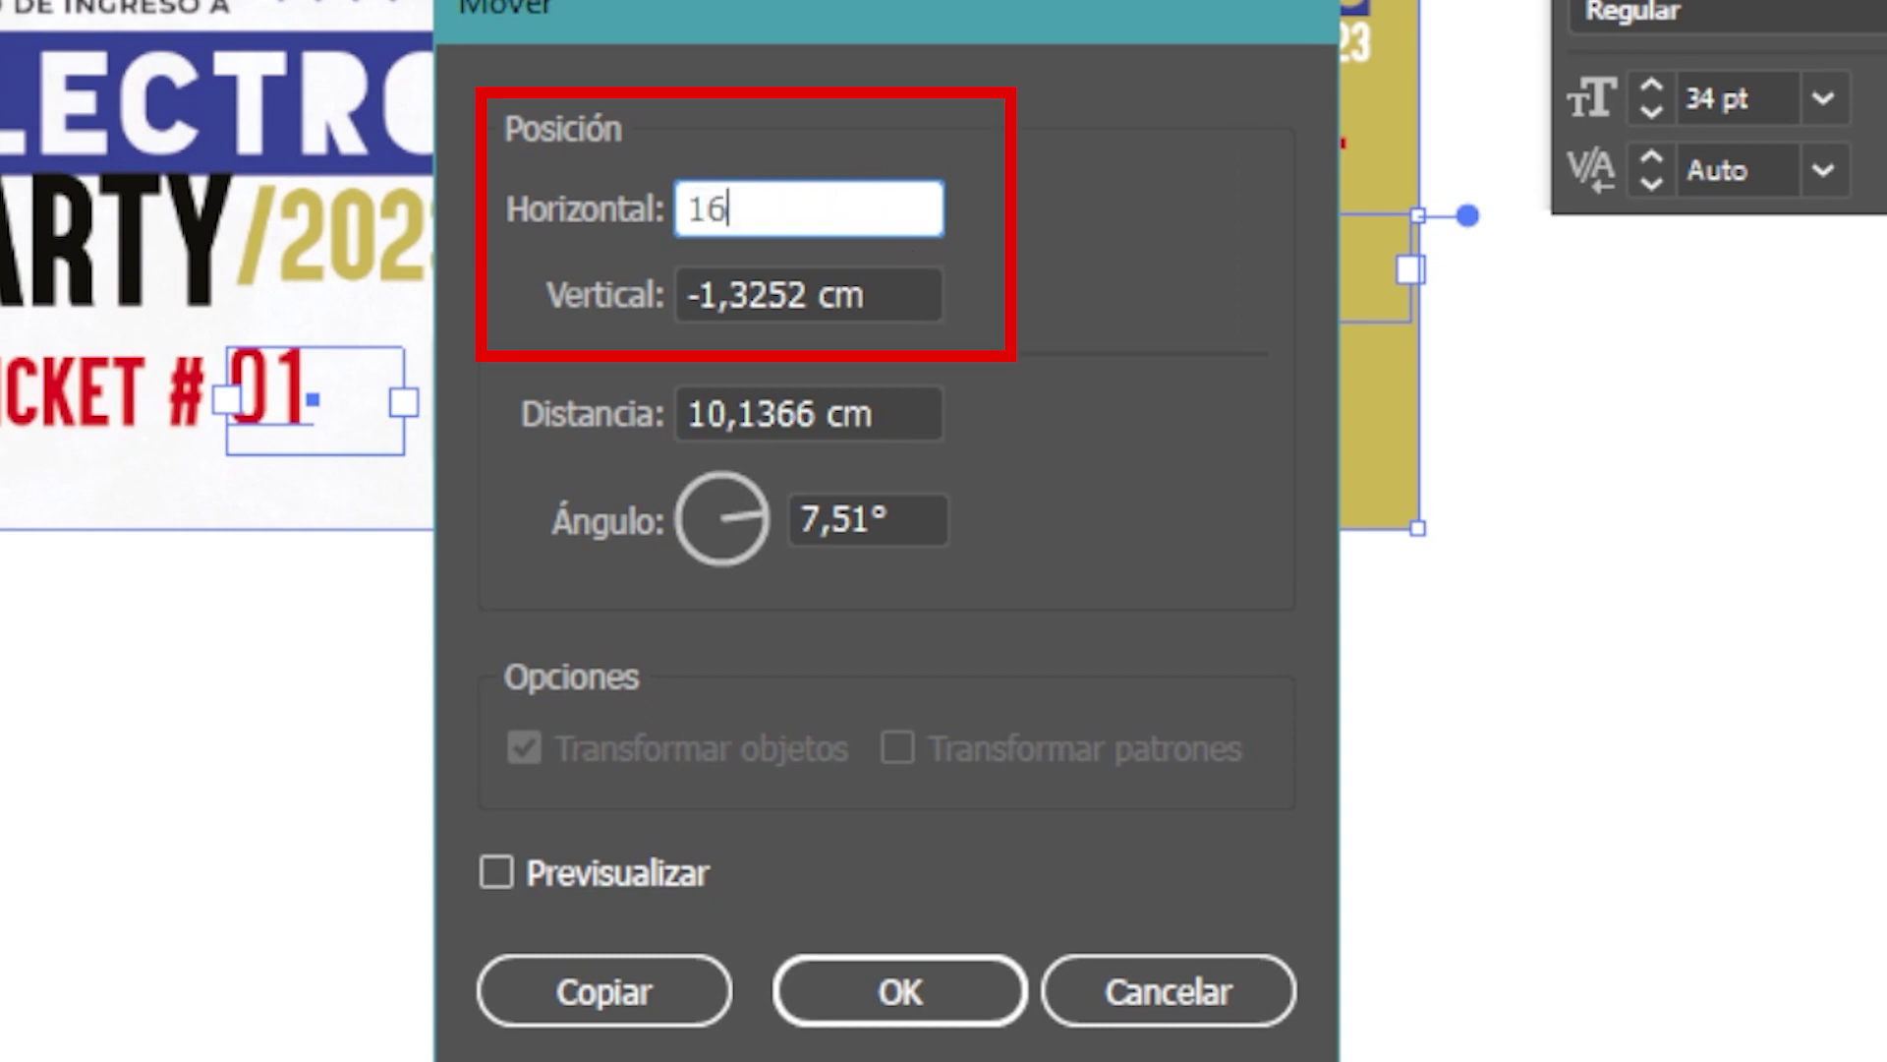
{"action": "key", "text": "Tab"}
{"action": "type", "text": "0"}
{"action": "key", "text": "Tab"}
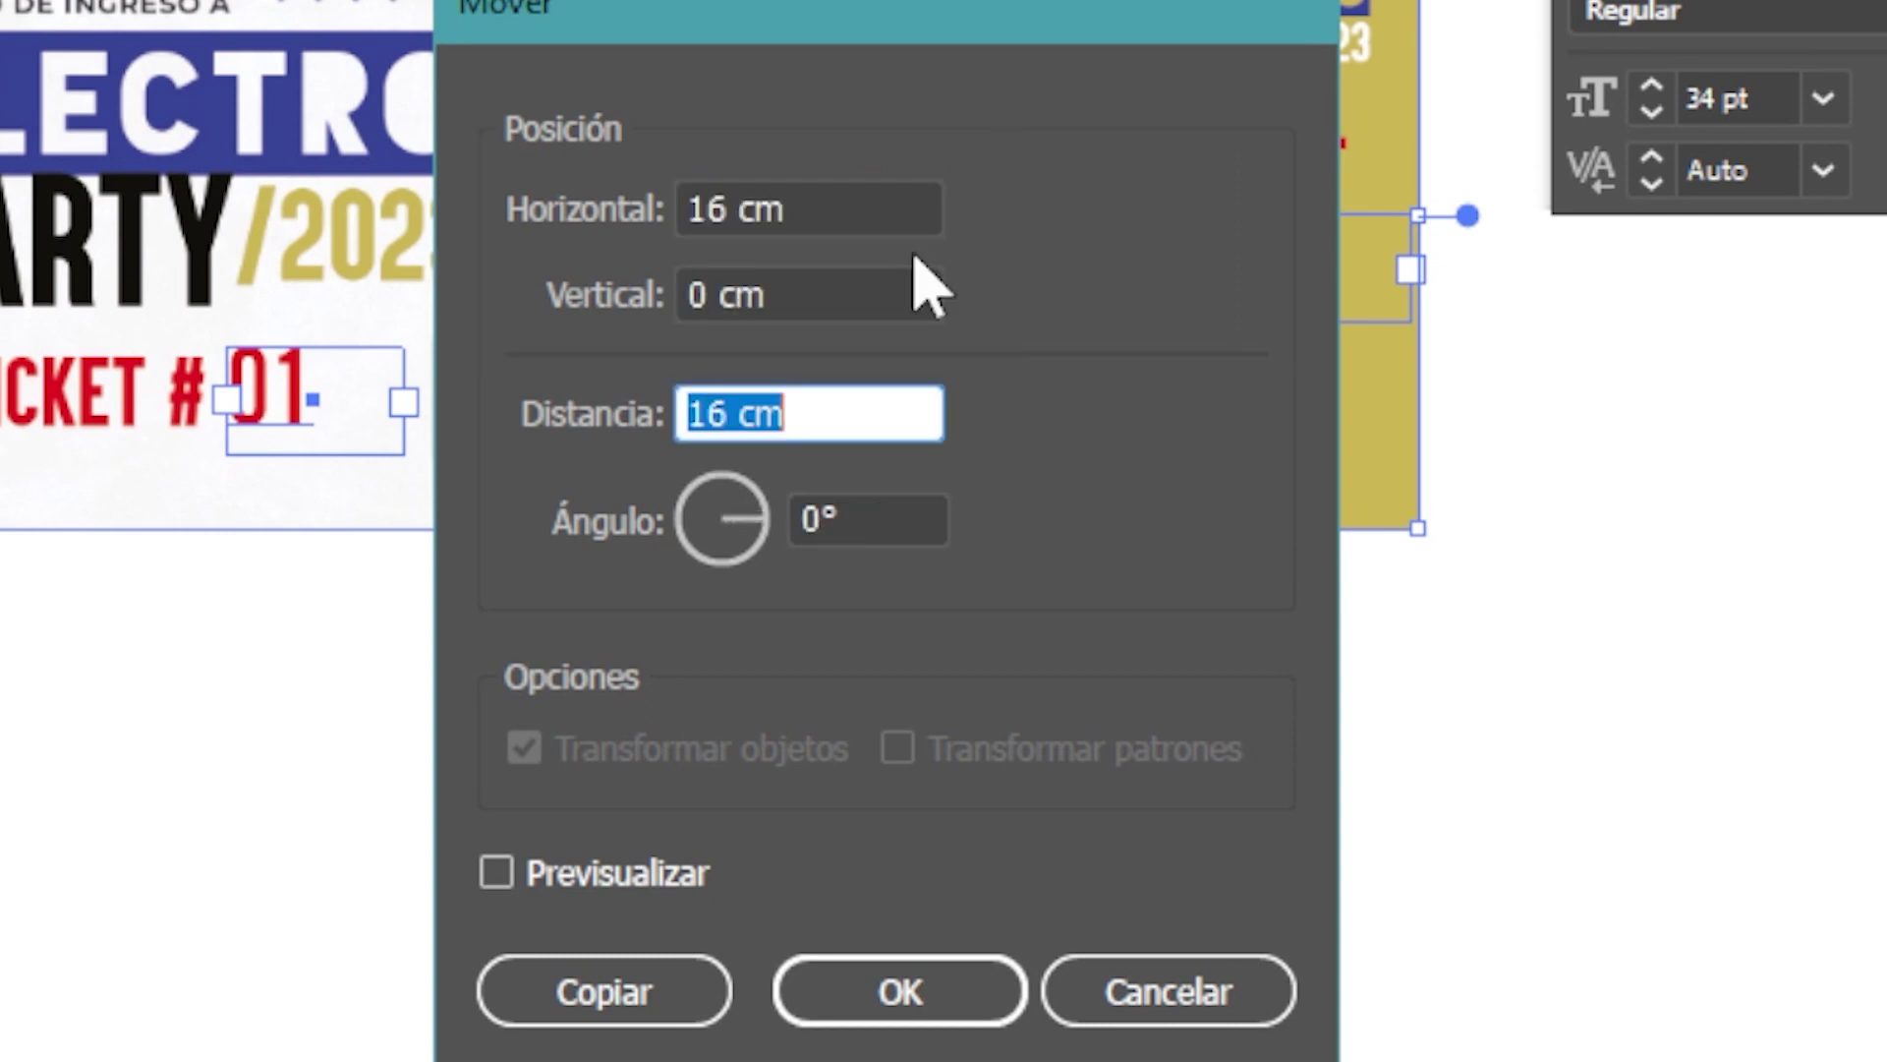
{"action": "left_click", "coordinate": [634, 998]}
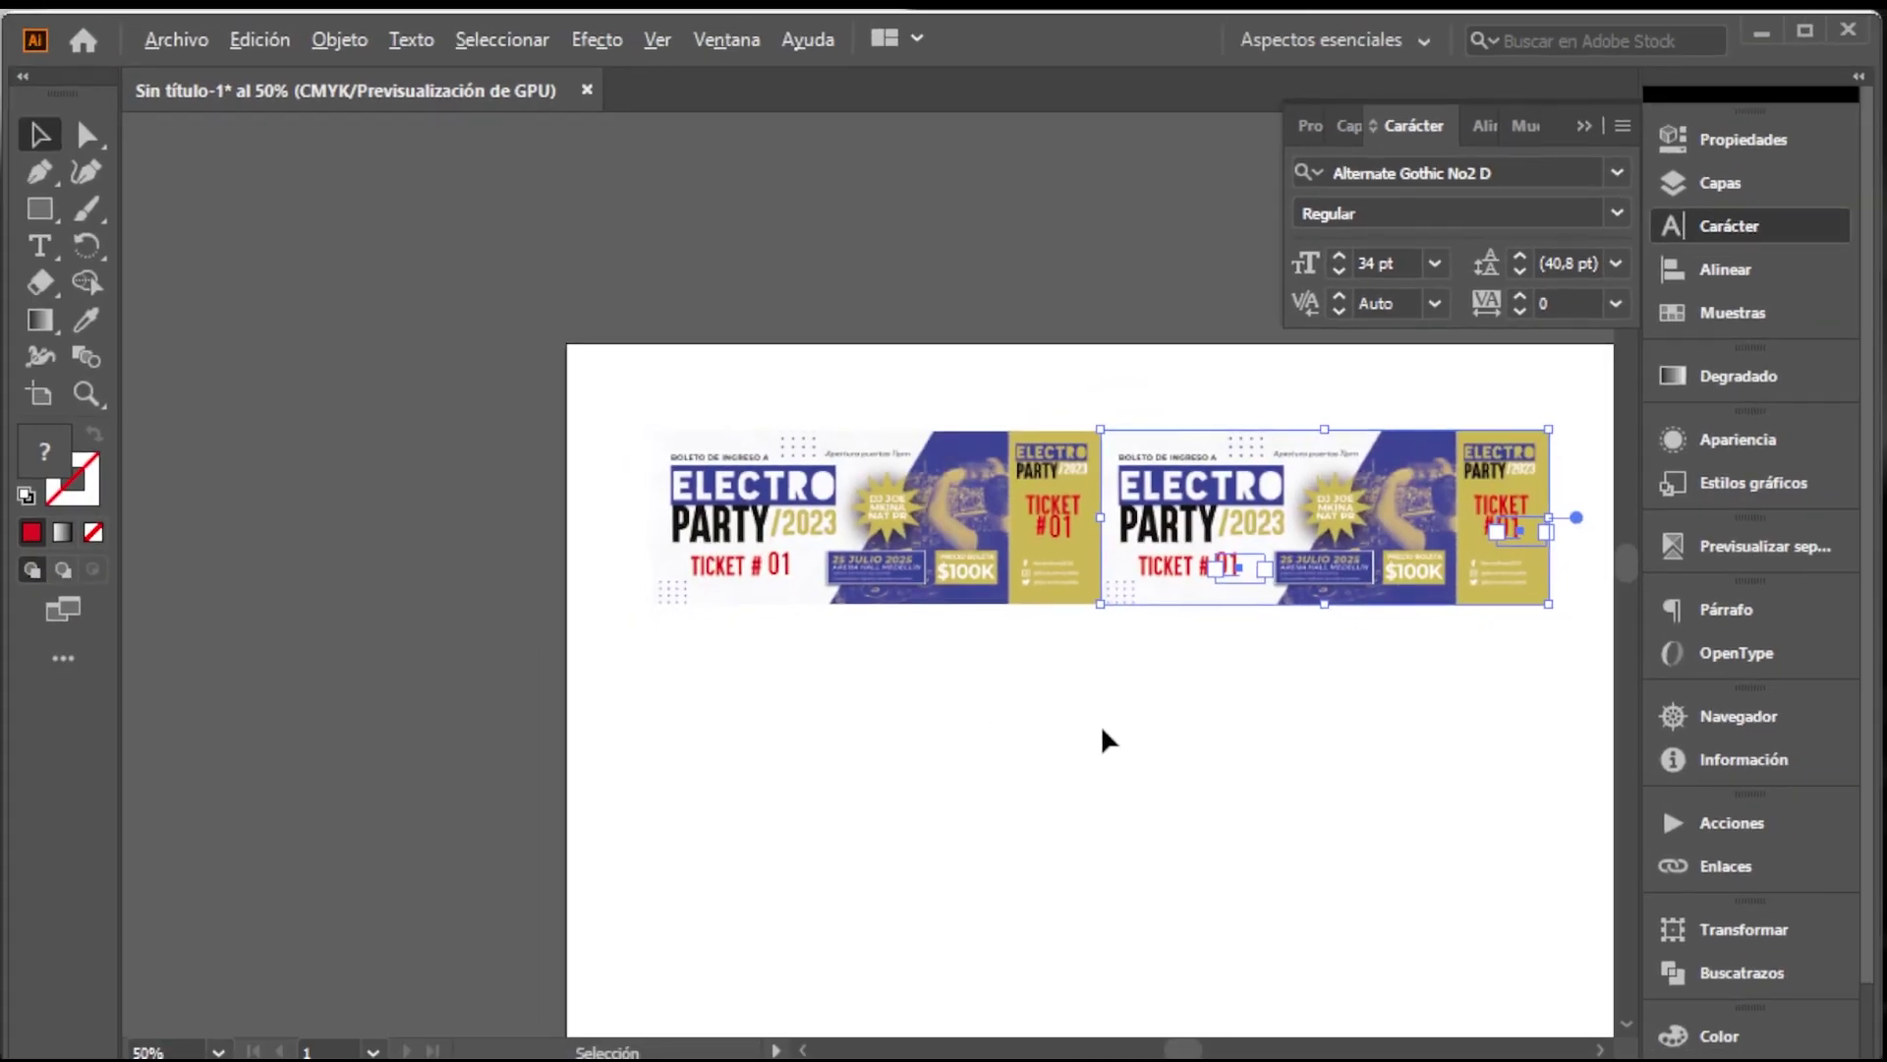
{"action": "left_click_drag", "start_coordinate": [1104, 742], "coordinate": [808, 662]}
{"action": "key", "text": "ctrl+d"}
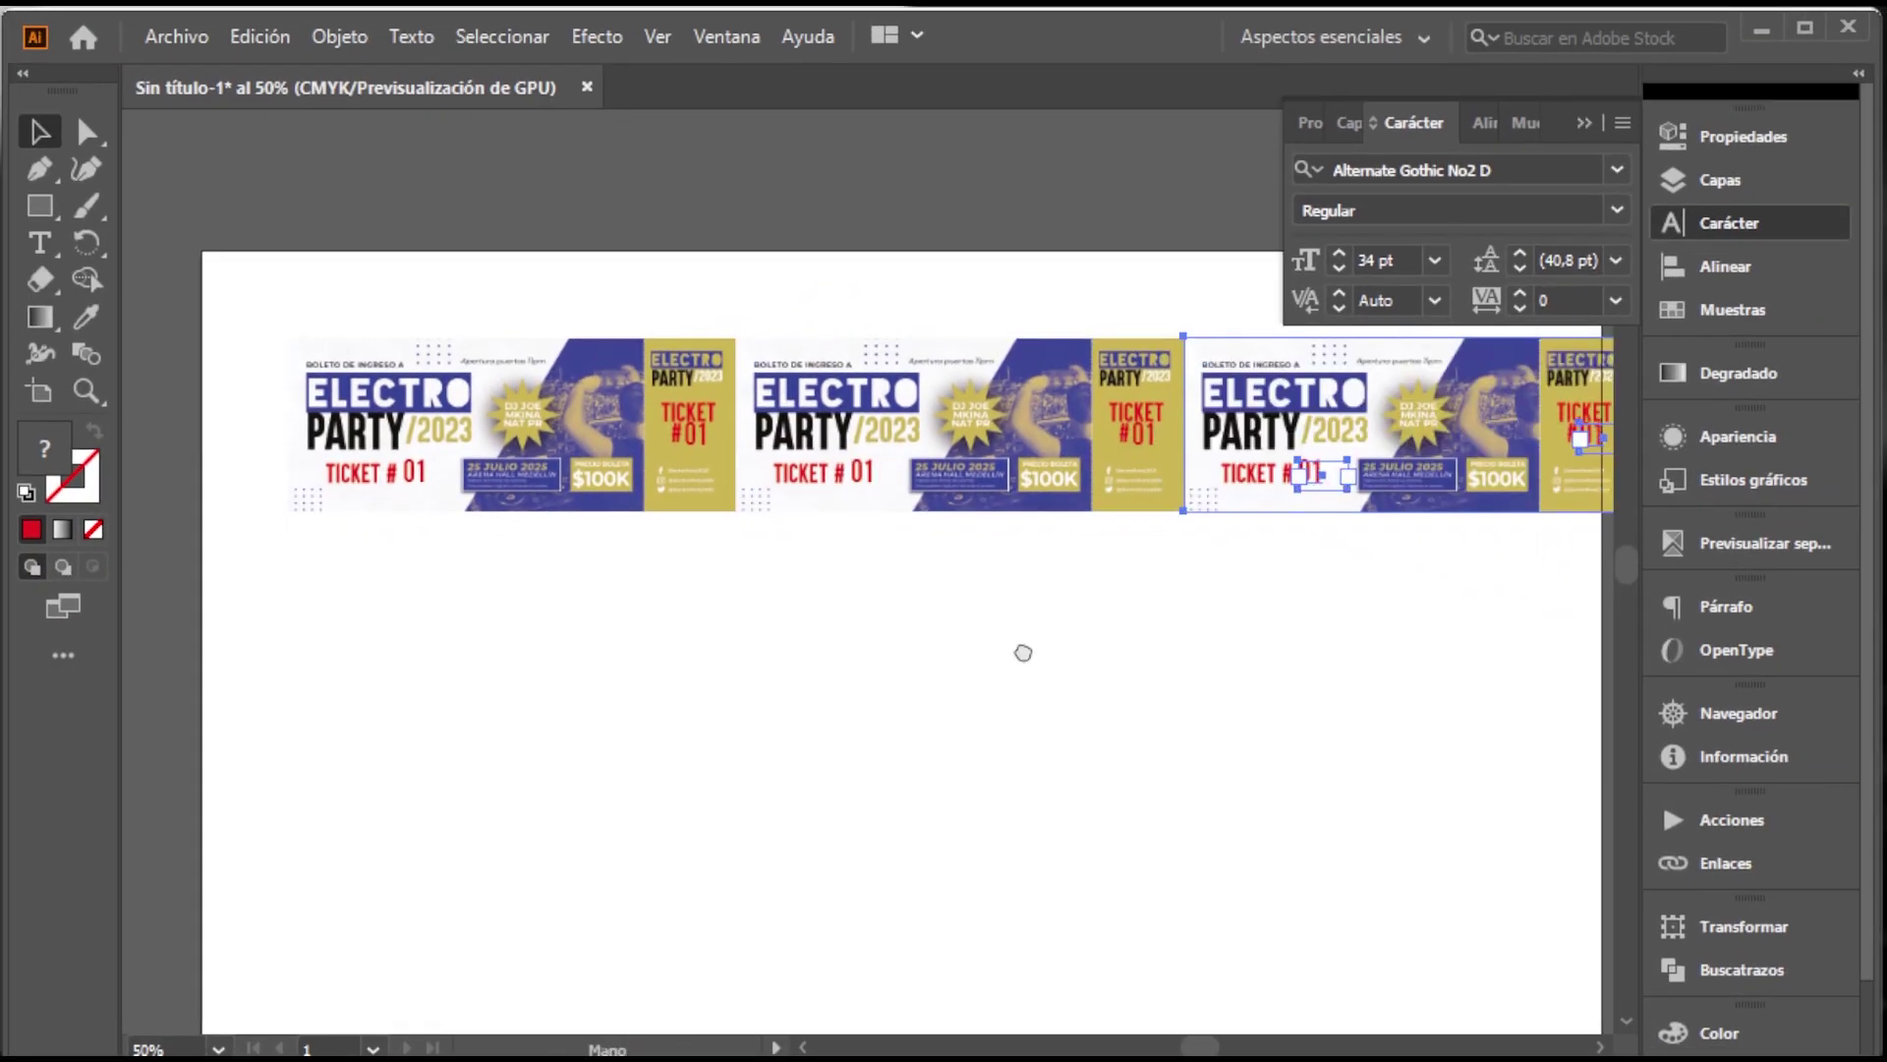
{"action": "left_click_drag", "start_coordinate": [1023, 653], "coordinate": [962, 614]}
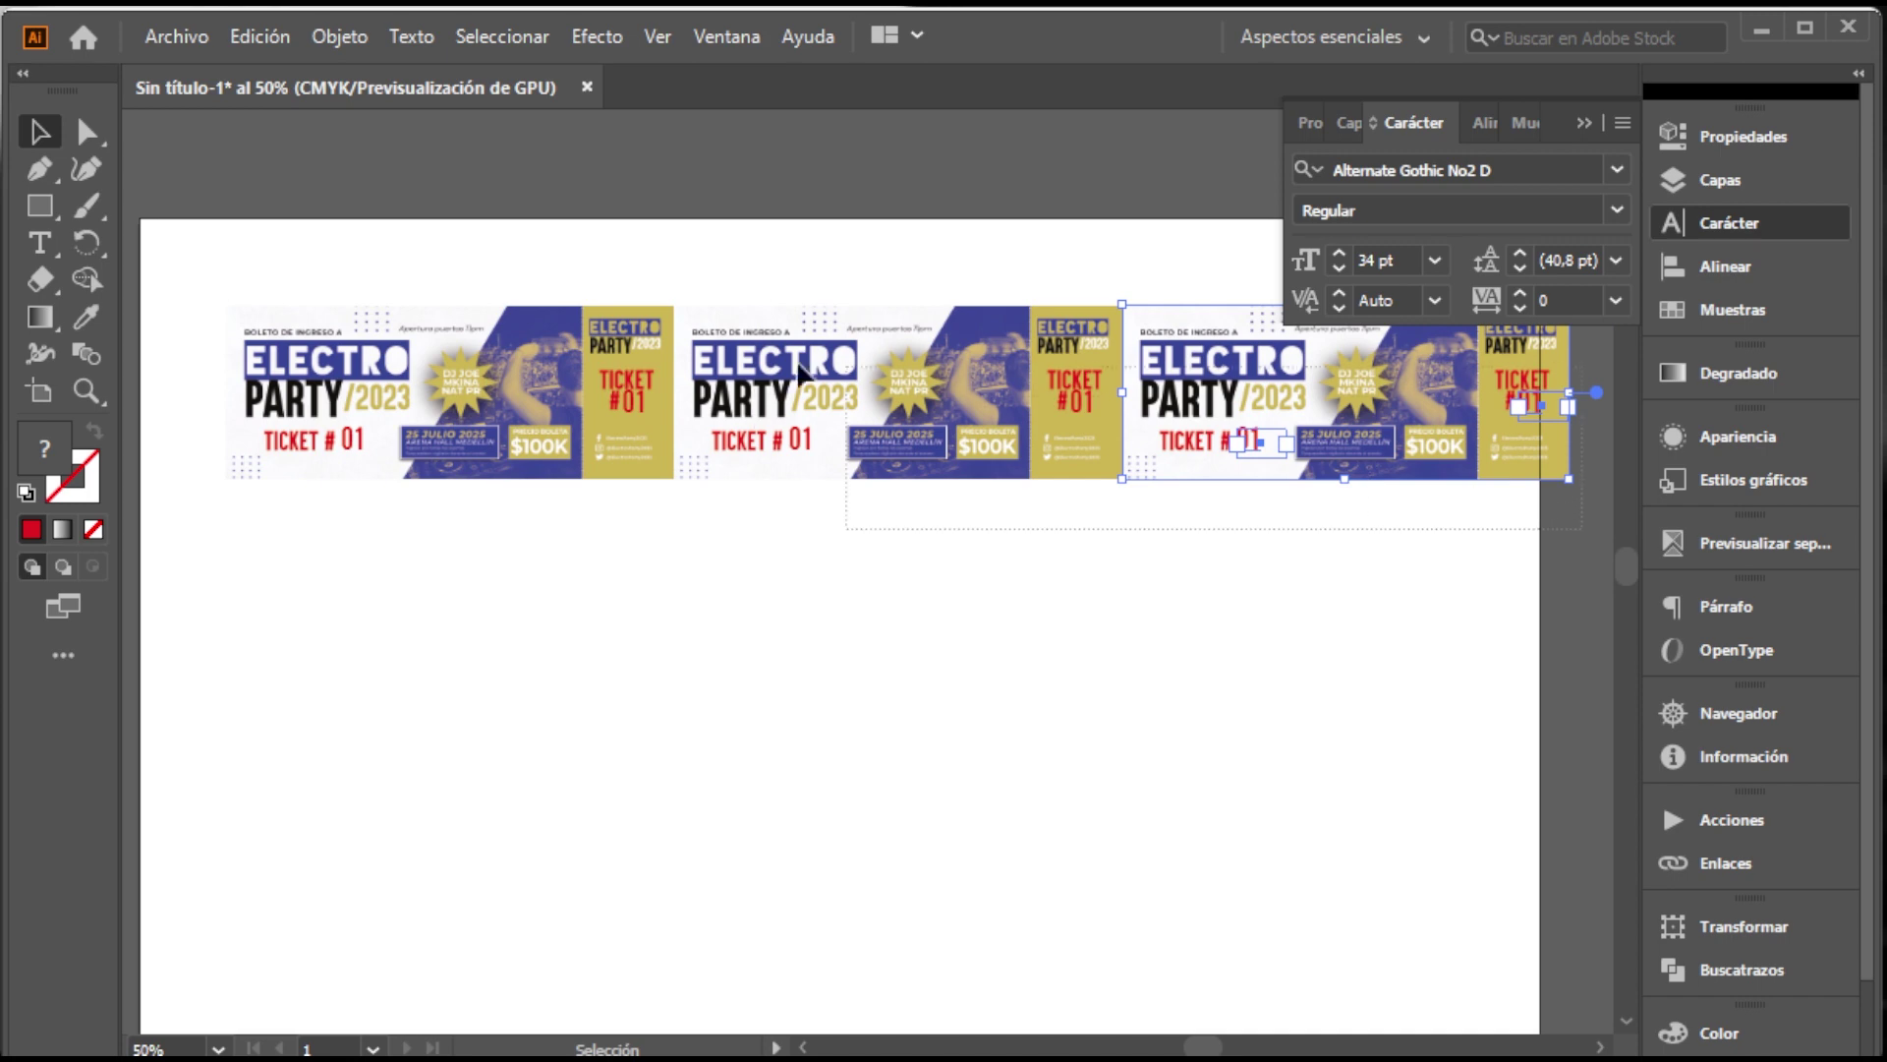
{"action": "key", "text": "ctrl+a"}
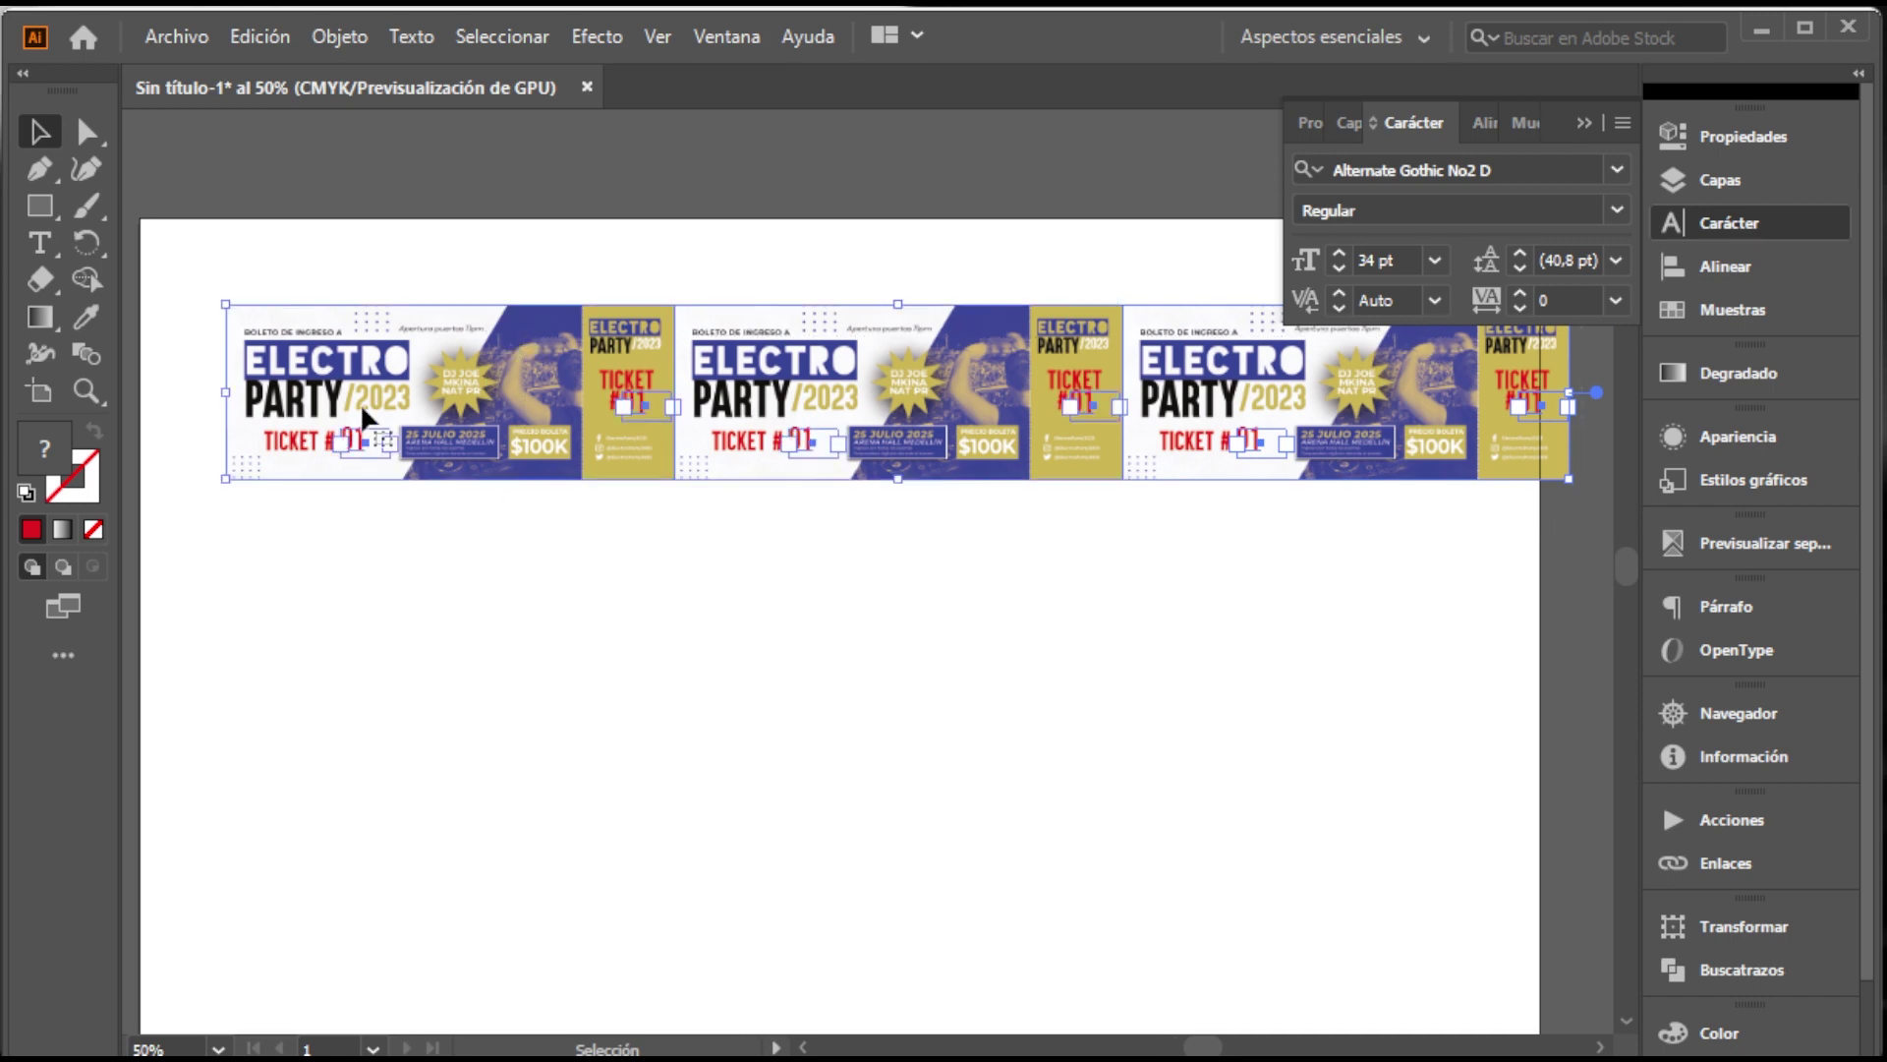
{"action": "left_click_drag", "start_coordinate": [384, 398], "coordinate": [332, 362]}
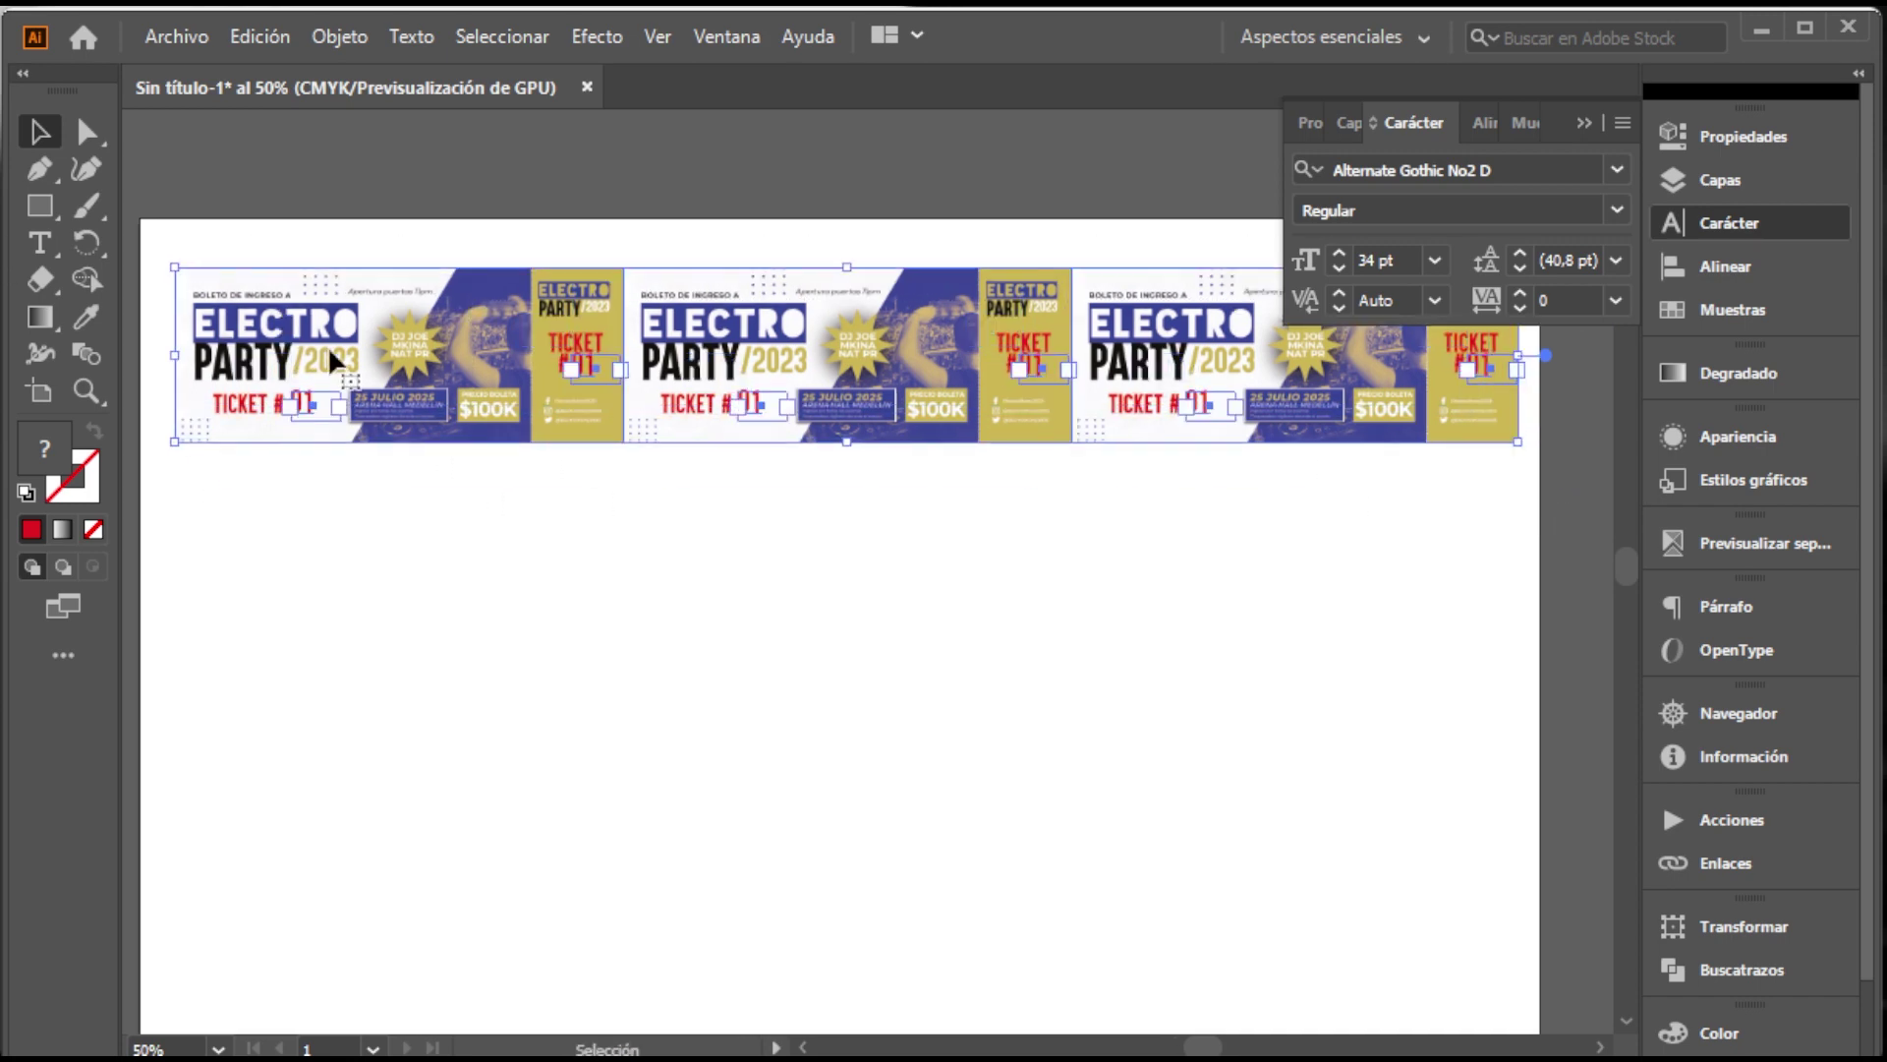
Copy the row 6,2 cm downward twice to add two more rows
{"action": "left_click", "coordinate": [339, 36]}
{"action": "mouse_move", "coordinate": [645, 67]}
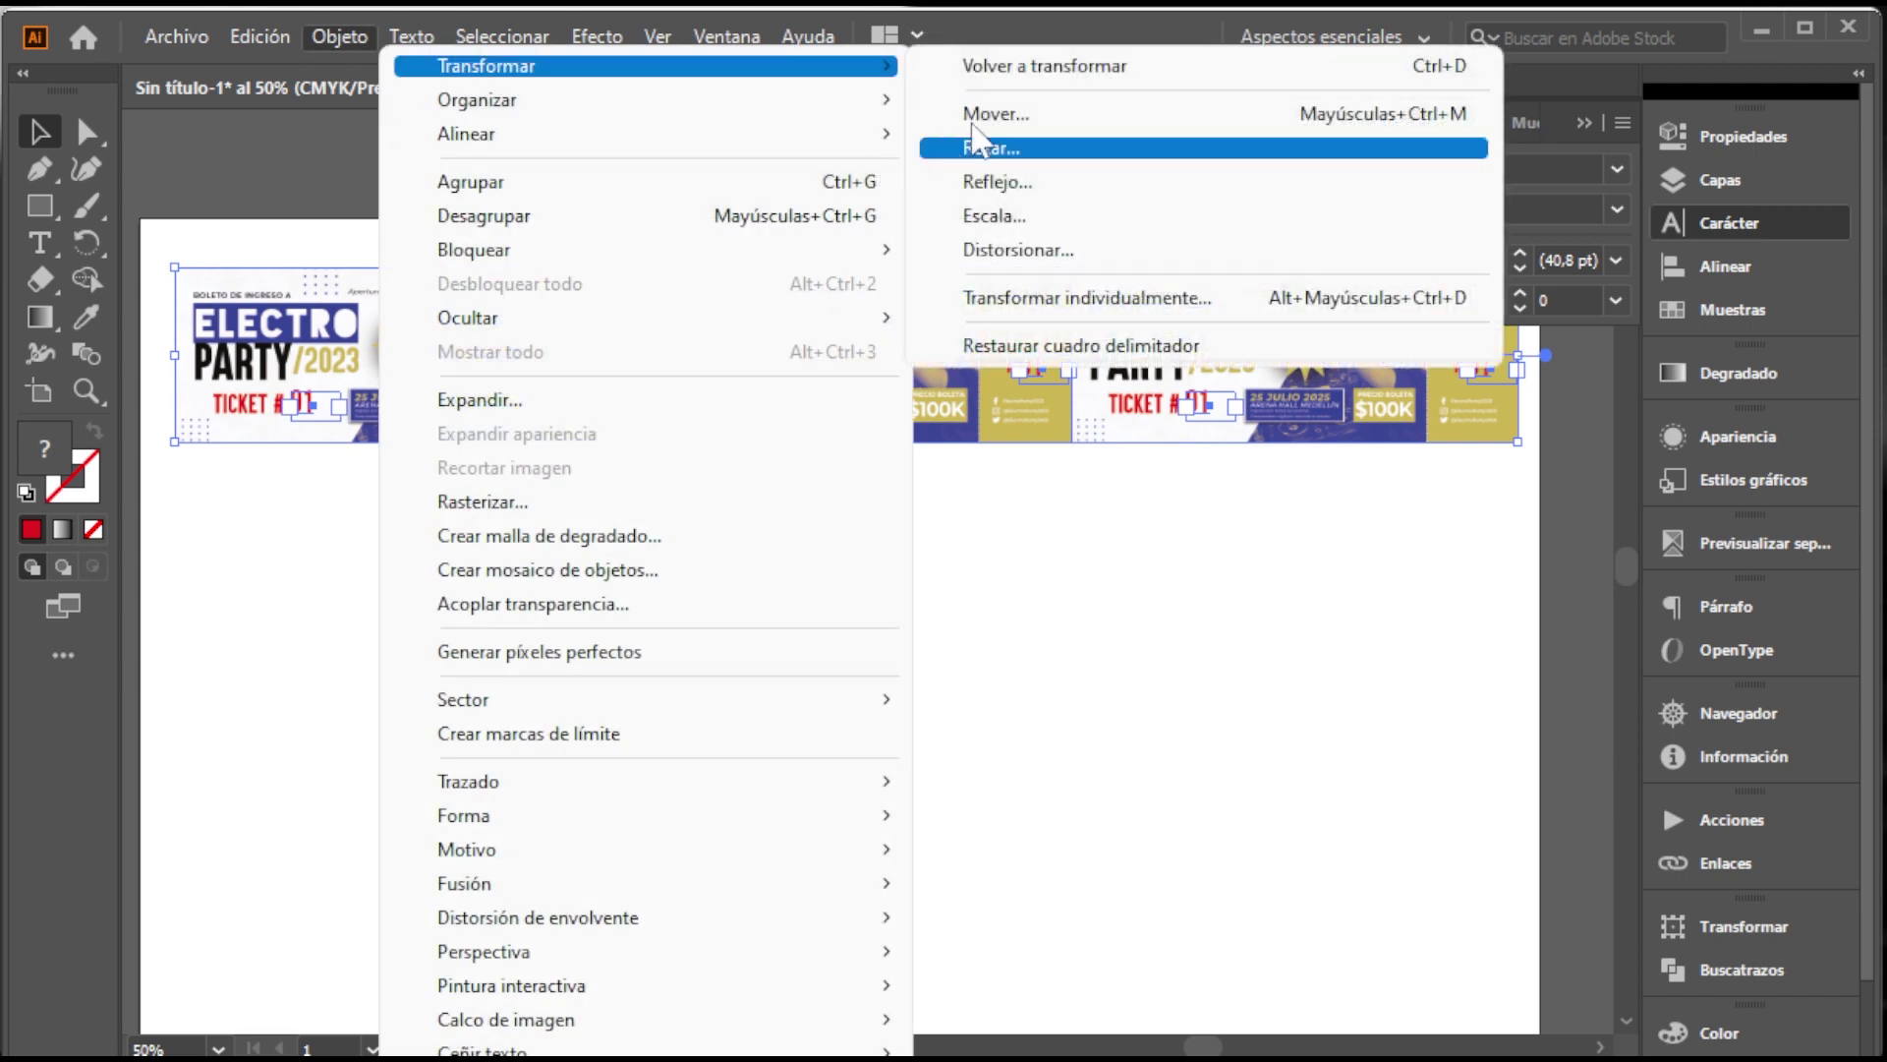
{"action": "left_click", "coordinate": [997, 114]}
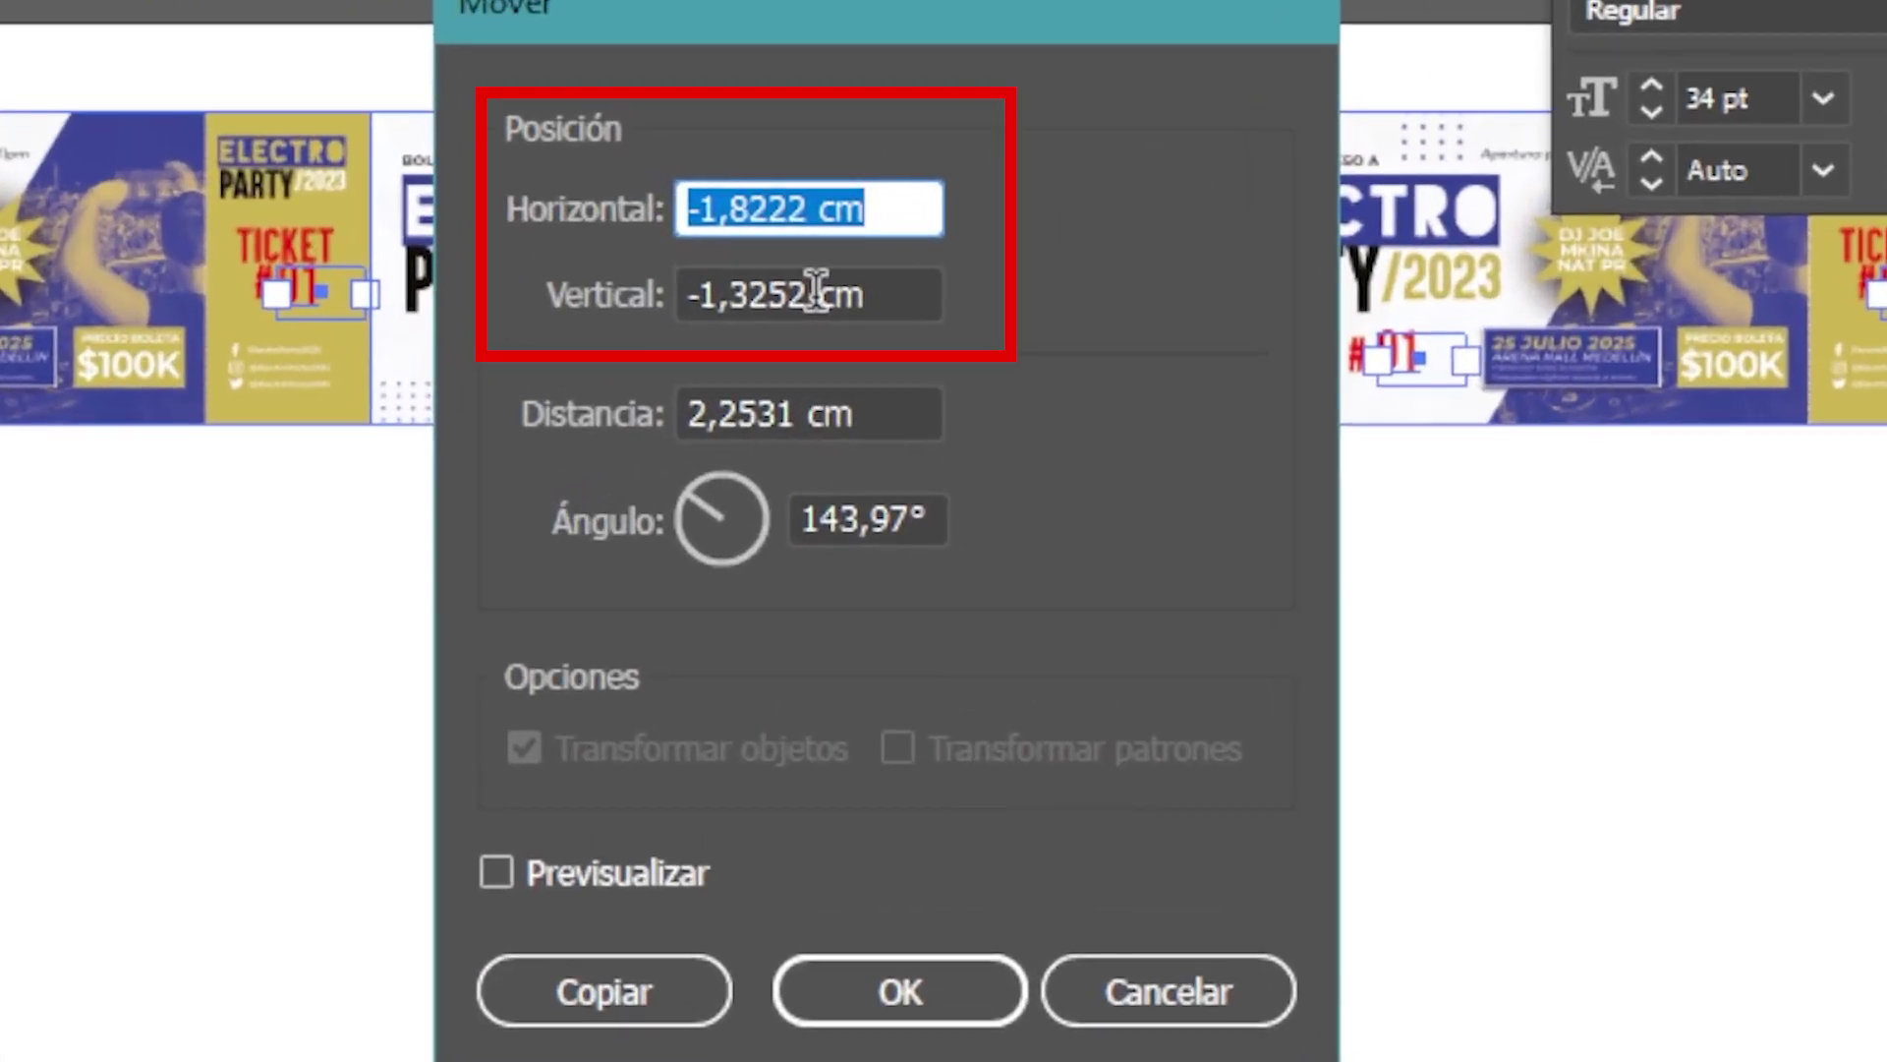
{"action": "type", "text": "0"}
{"action": "key", "text": "Tab"}
{"action": "type", "text": "6"}
{"action": "key", "text": "Tab"}
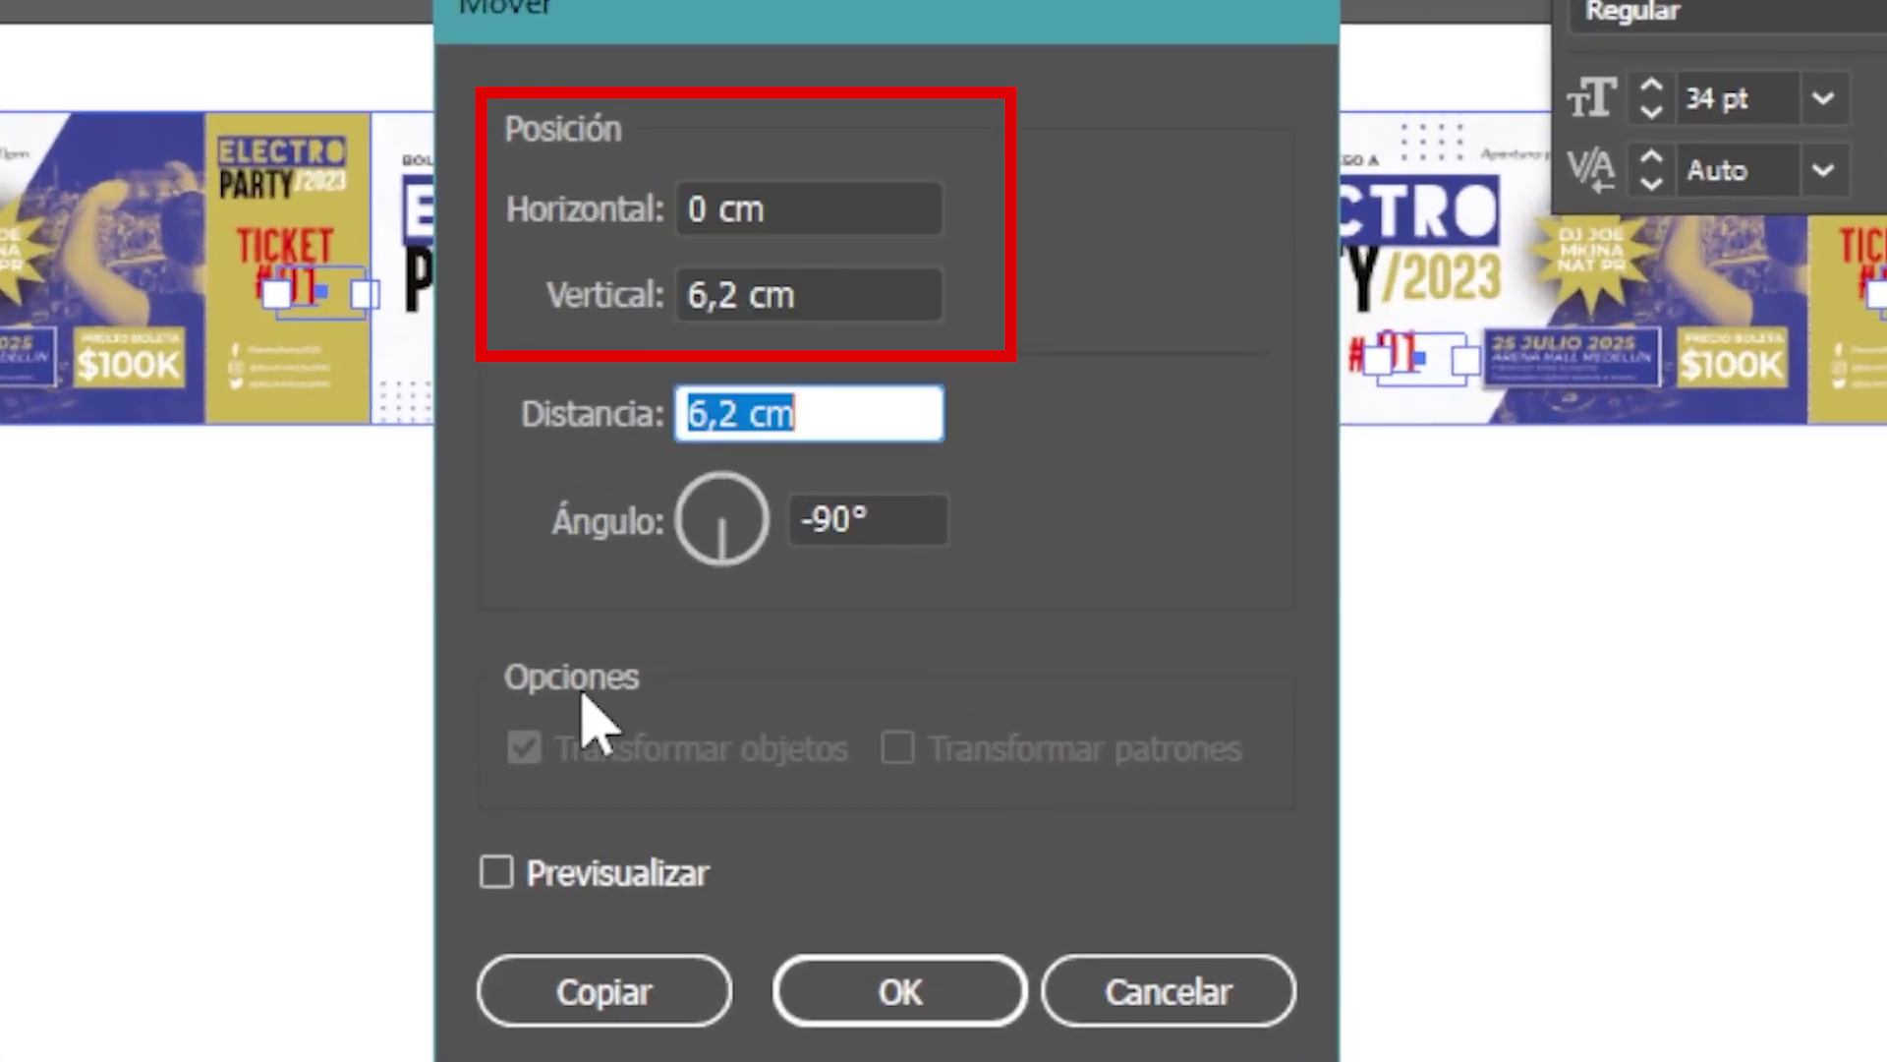
{"action": "left_click", "coordinate": [606, 983]}
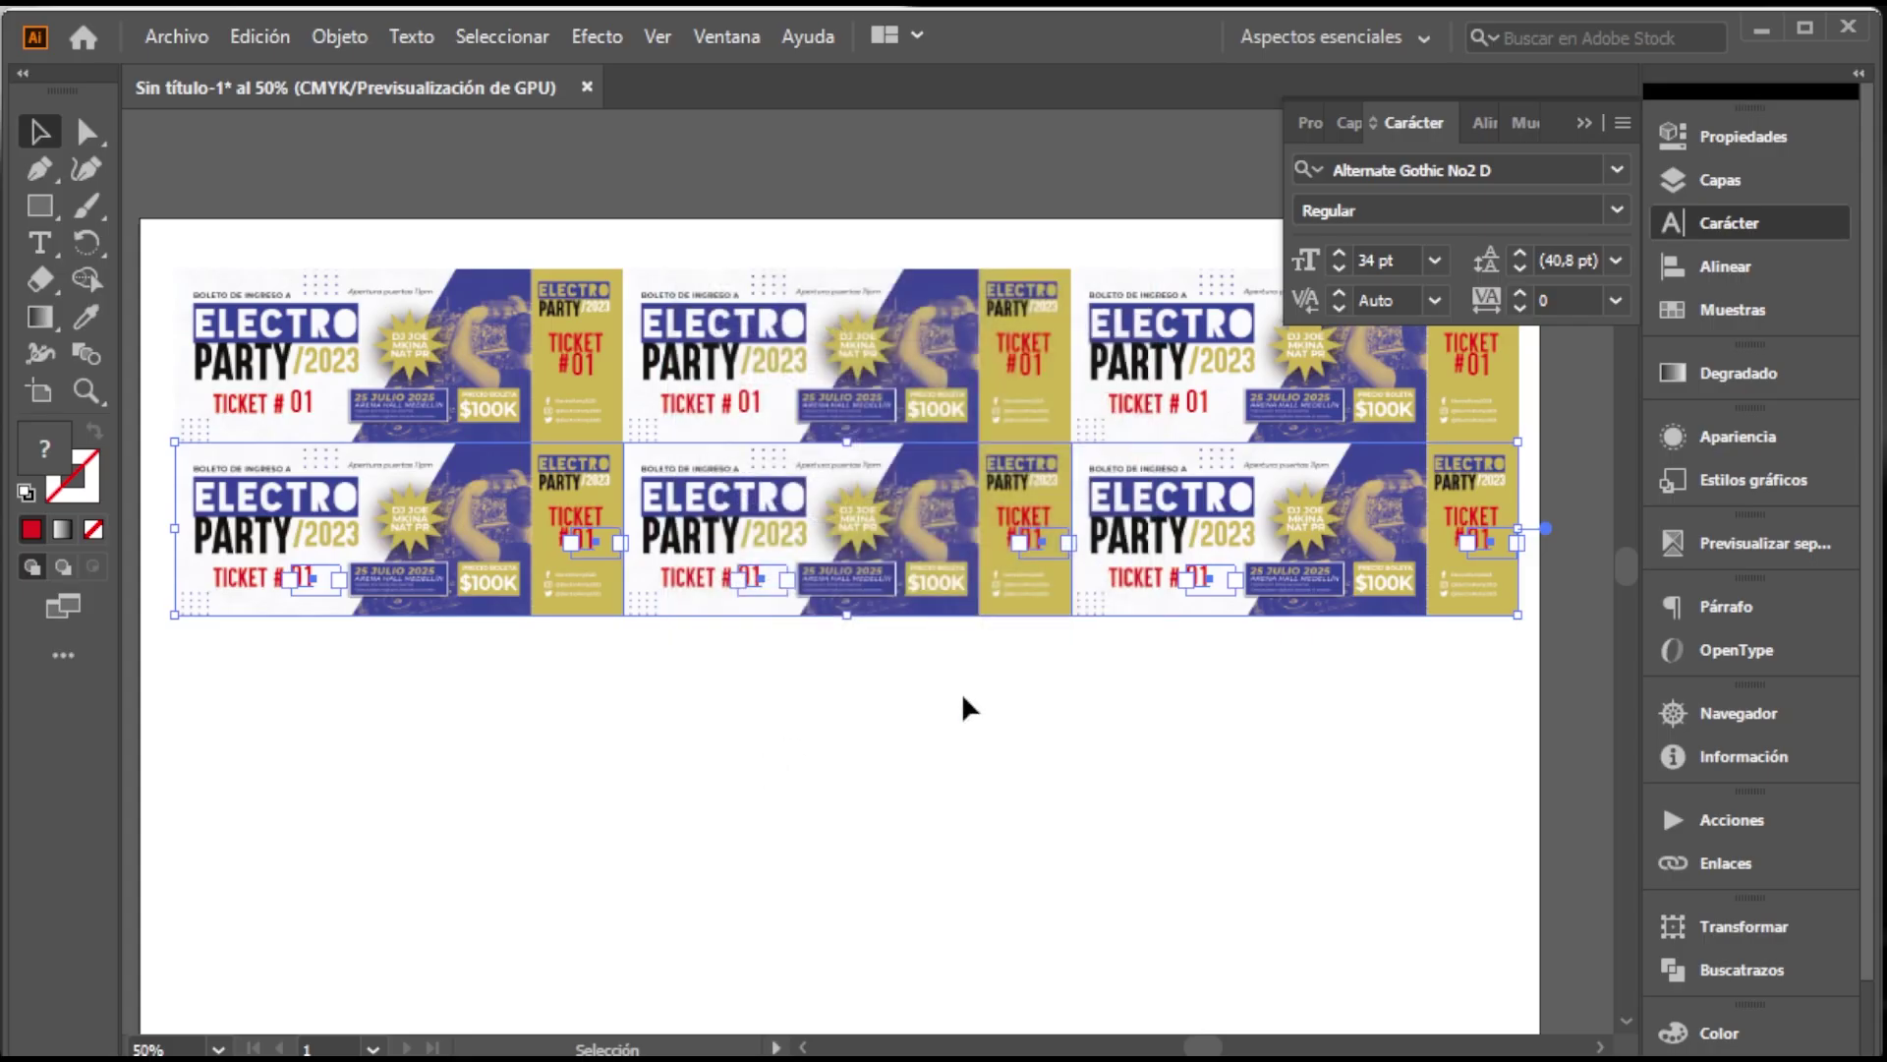
{"action": "scroll", "coordinate": [1088, 713], "scroll_direction": "down", "scroll_amount": 2}
{"action": "scroll", "coordinate": [1088, 713], "scroll_direction": "down", "scroll_amount": 1}
{"action": "key", "text": "ctrl+d"}
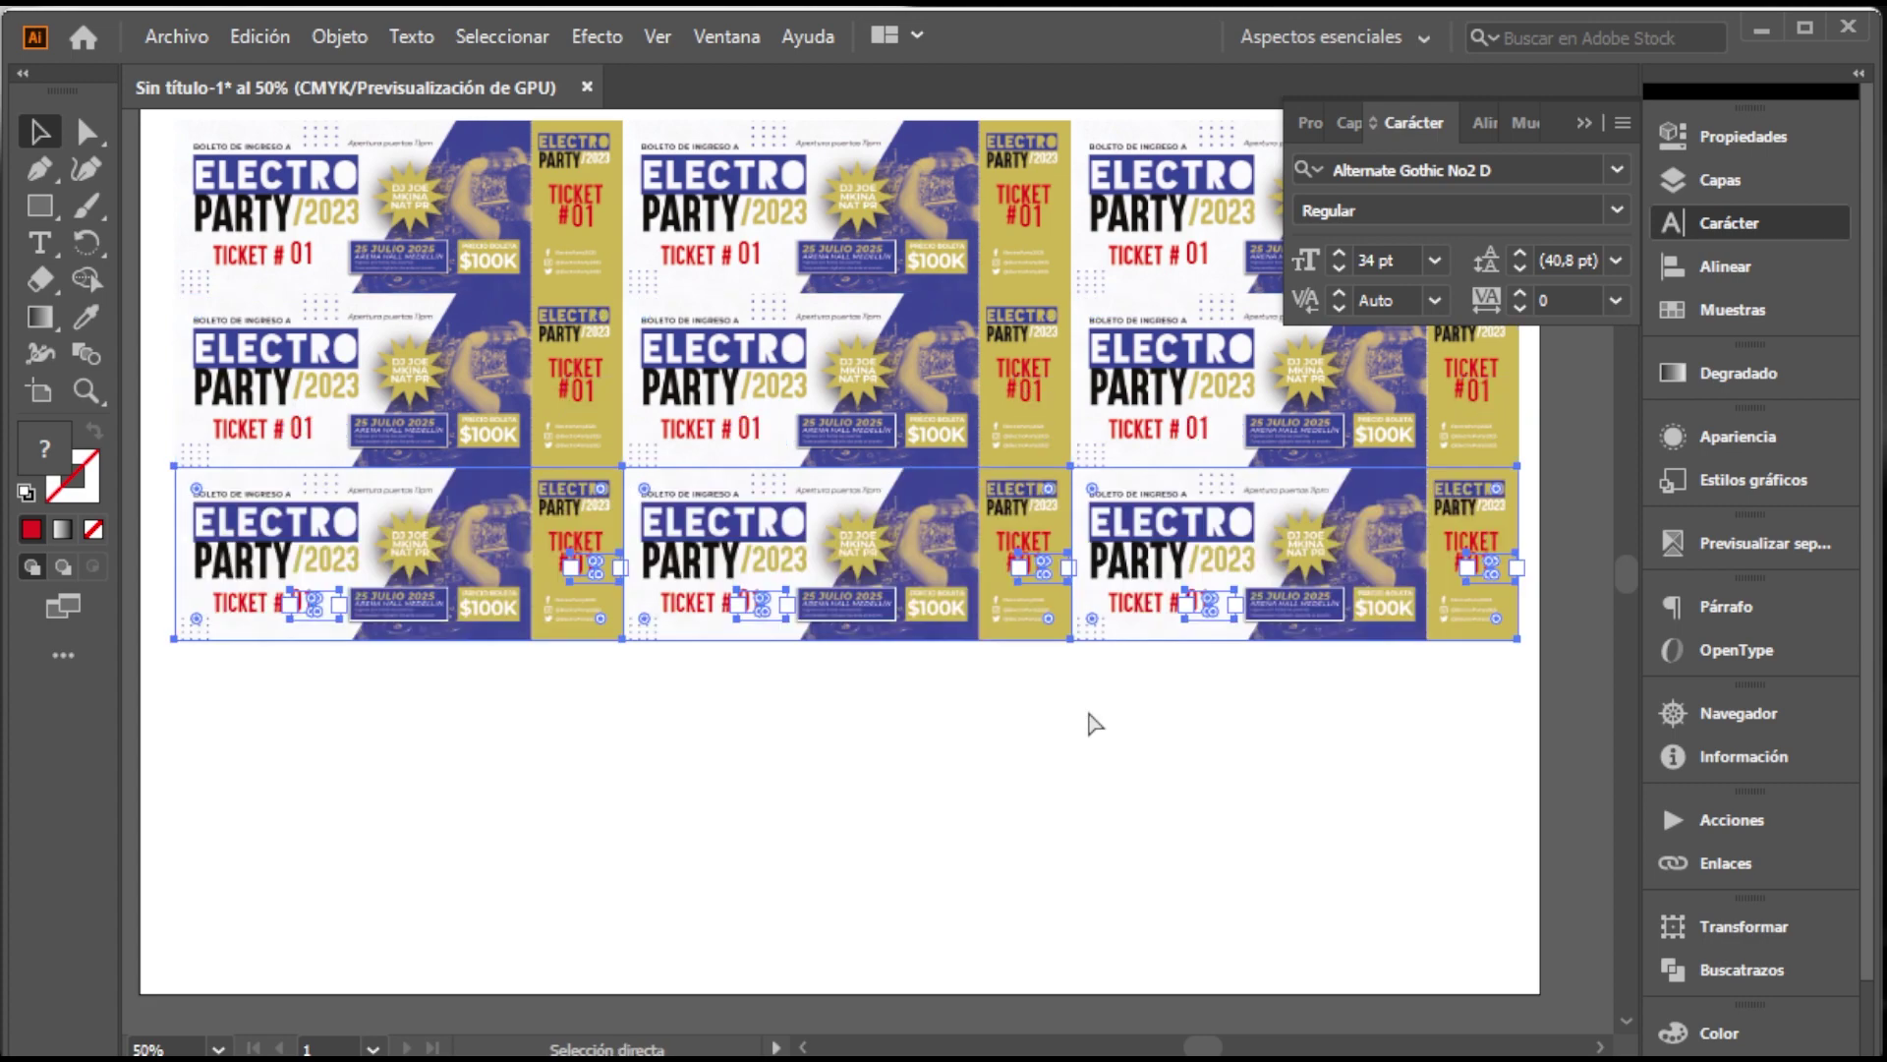
Add the remaining rows for five in total, then realign the ticket columns on the artboard
{"action": "key", "text": "ctrl+d"}
{"action": "key", "text": "ctrl+d"}
{"action": "key", "text": "ctrl+minus"}
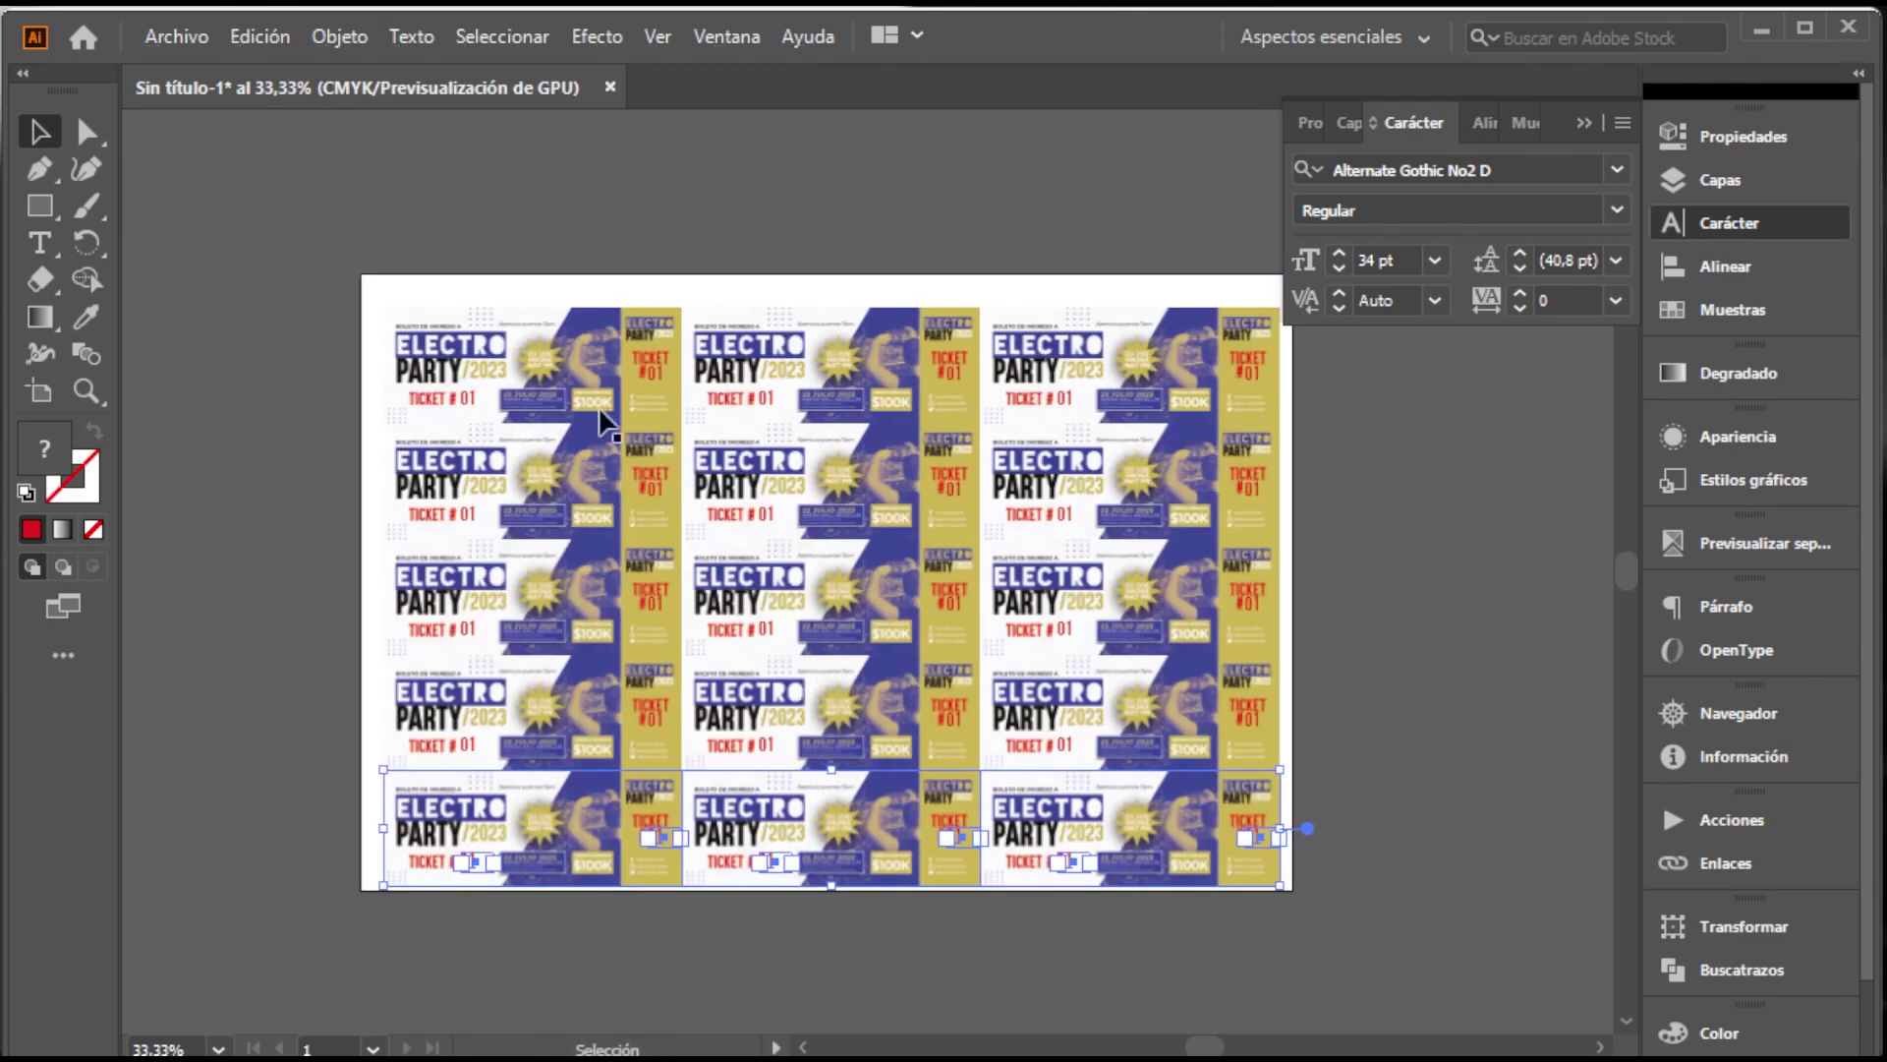
{"action": "key", "text": "ctrl+a"}
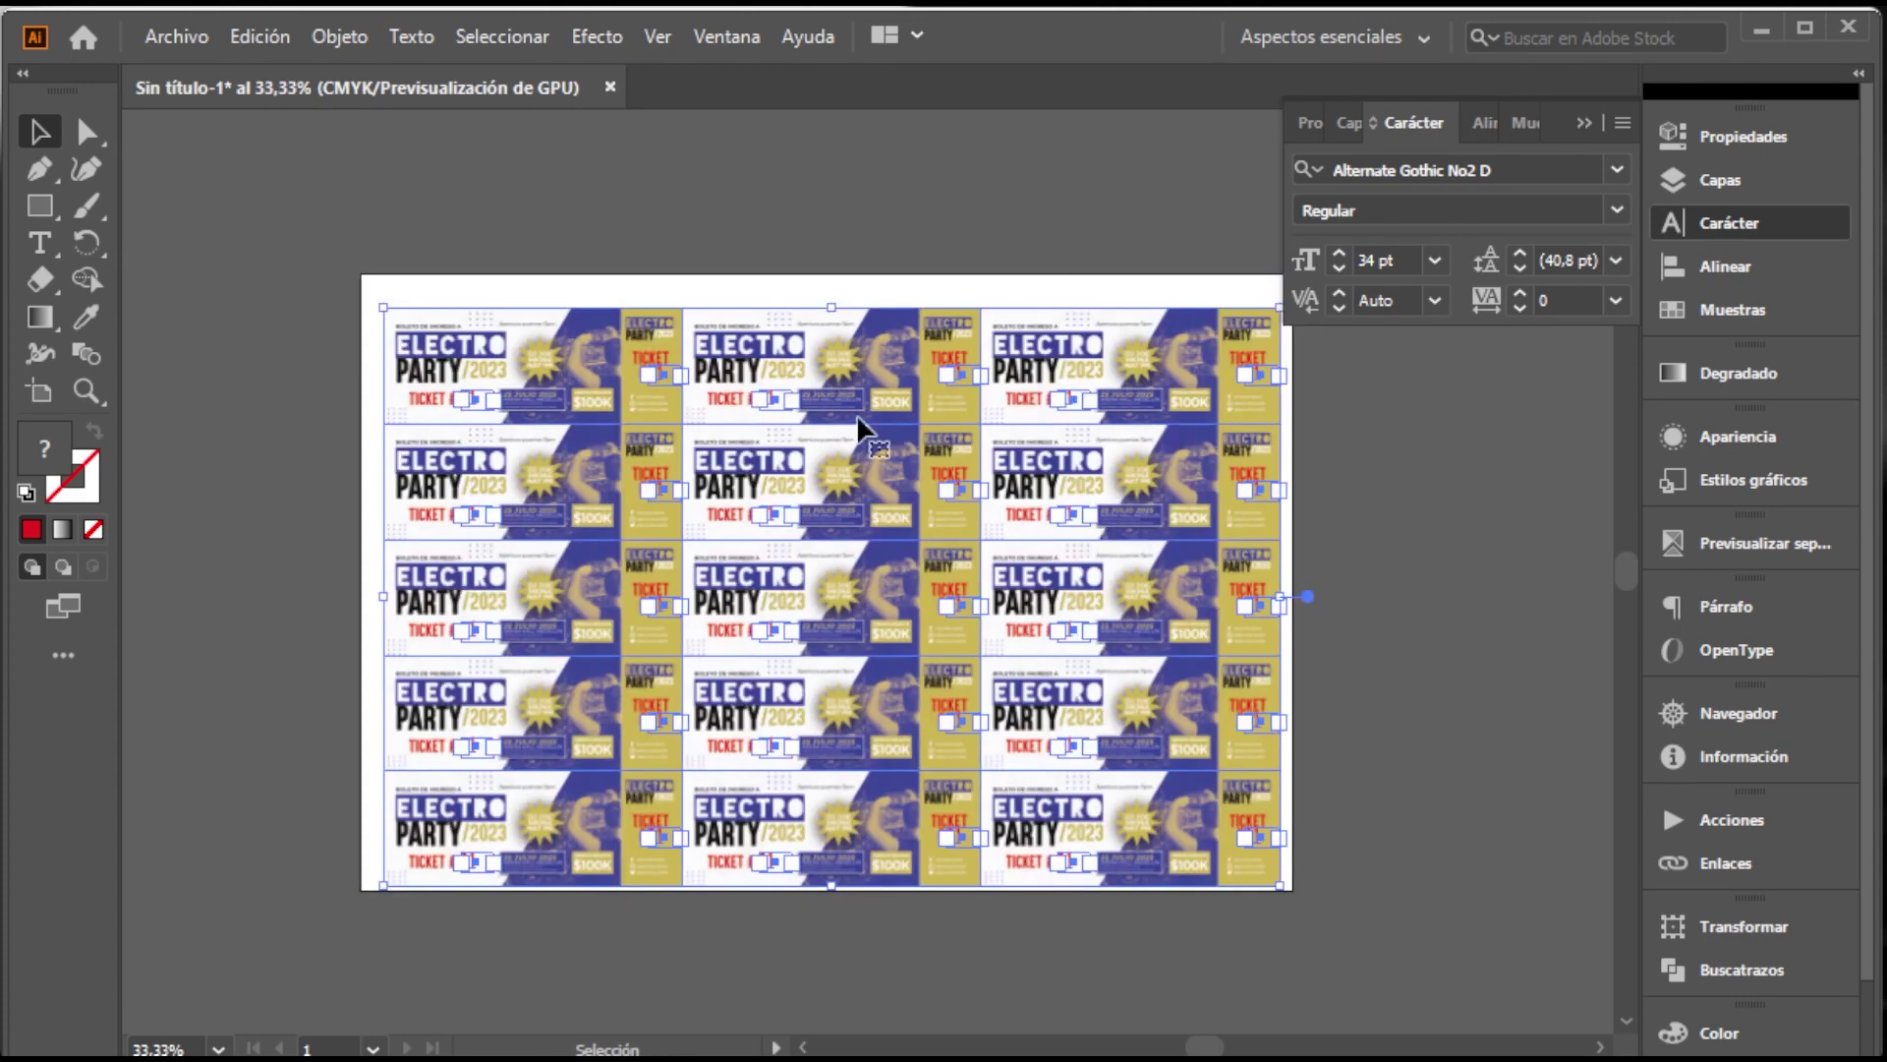
{"action": "left_click_drag", "start_coordinate": [595, 355], "coordinate": [575, 332]}
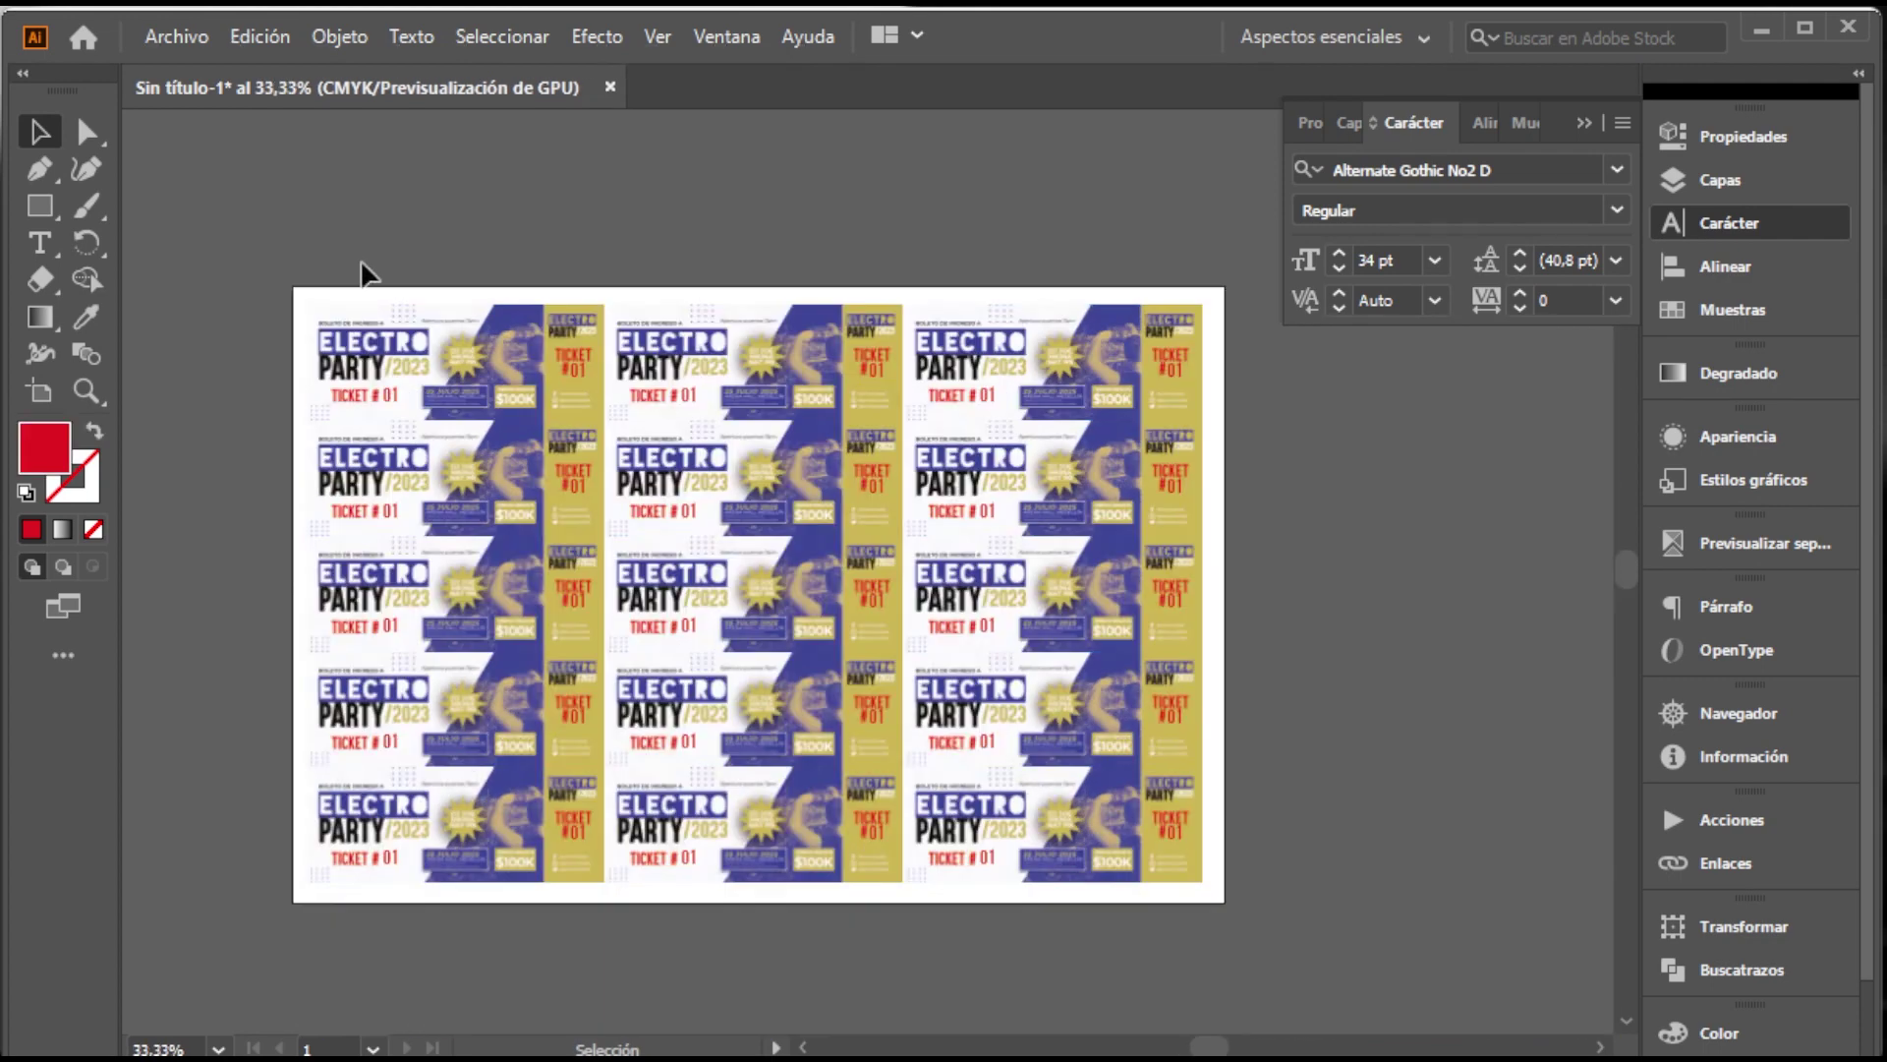
{"action": "left_click_drag", "start_coordinate": [351, 251], "coordinate": [430, 899]}
{"action": "left_click_drag", "start_coordinate": [676, 275], "coordinate": [708, 898]}
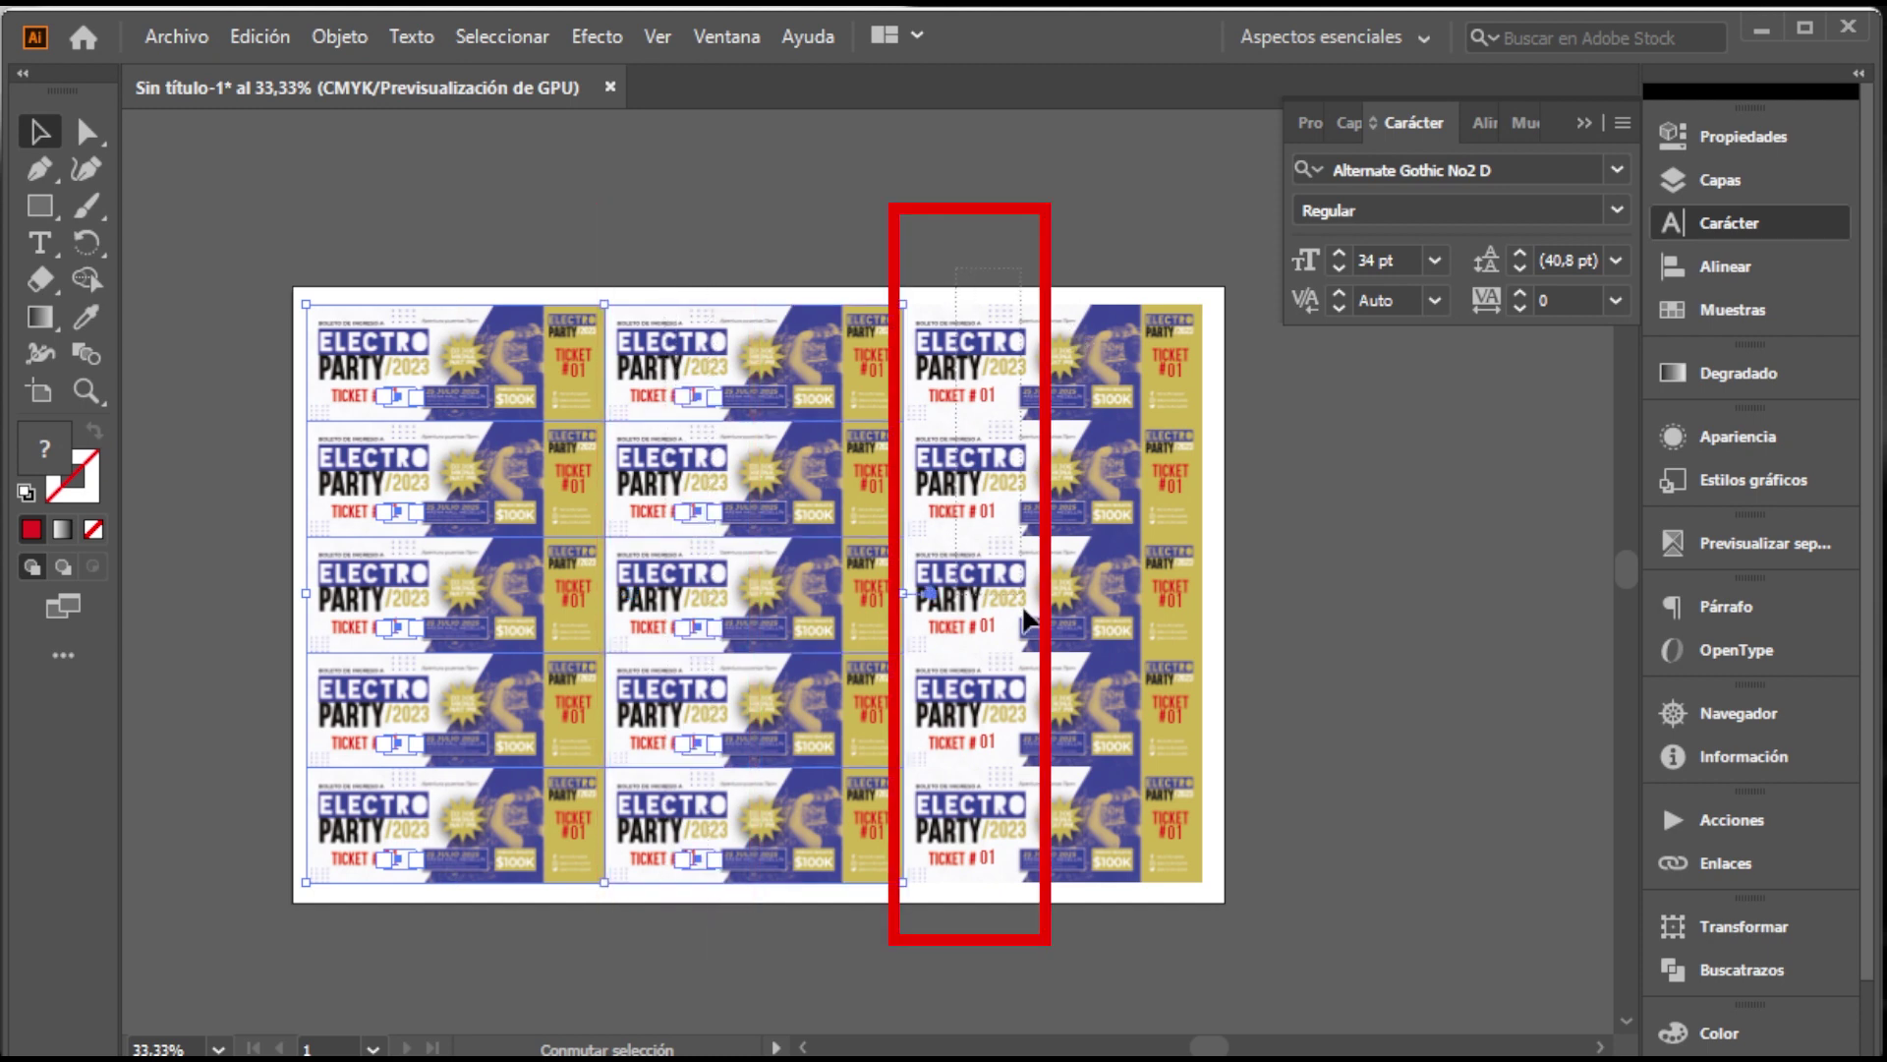
{"action": "left_click", "coordinate": [1022, 878], "text": "shift"}
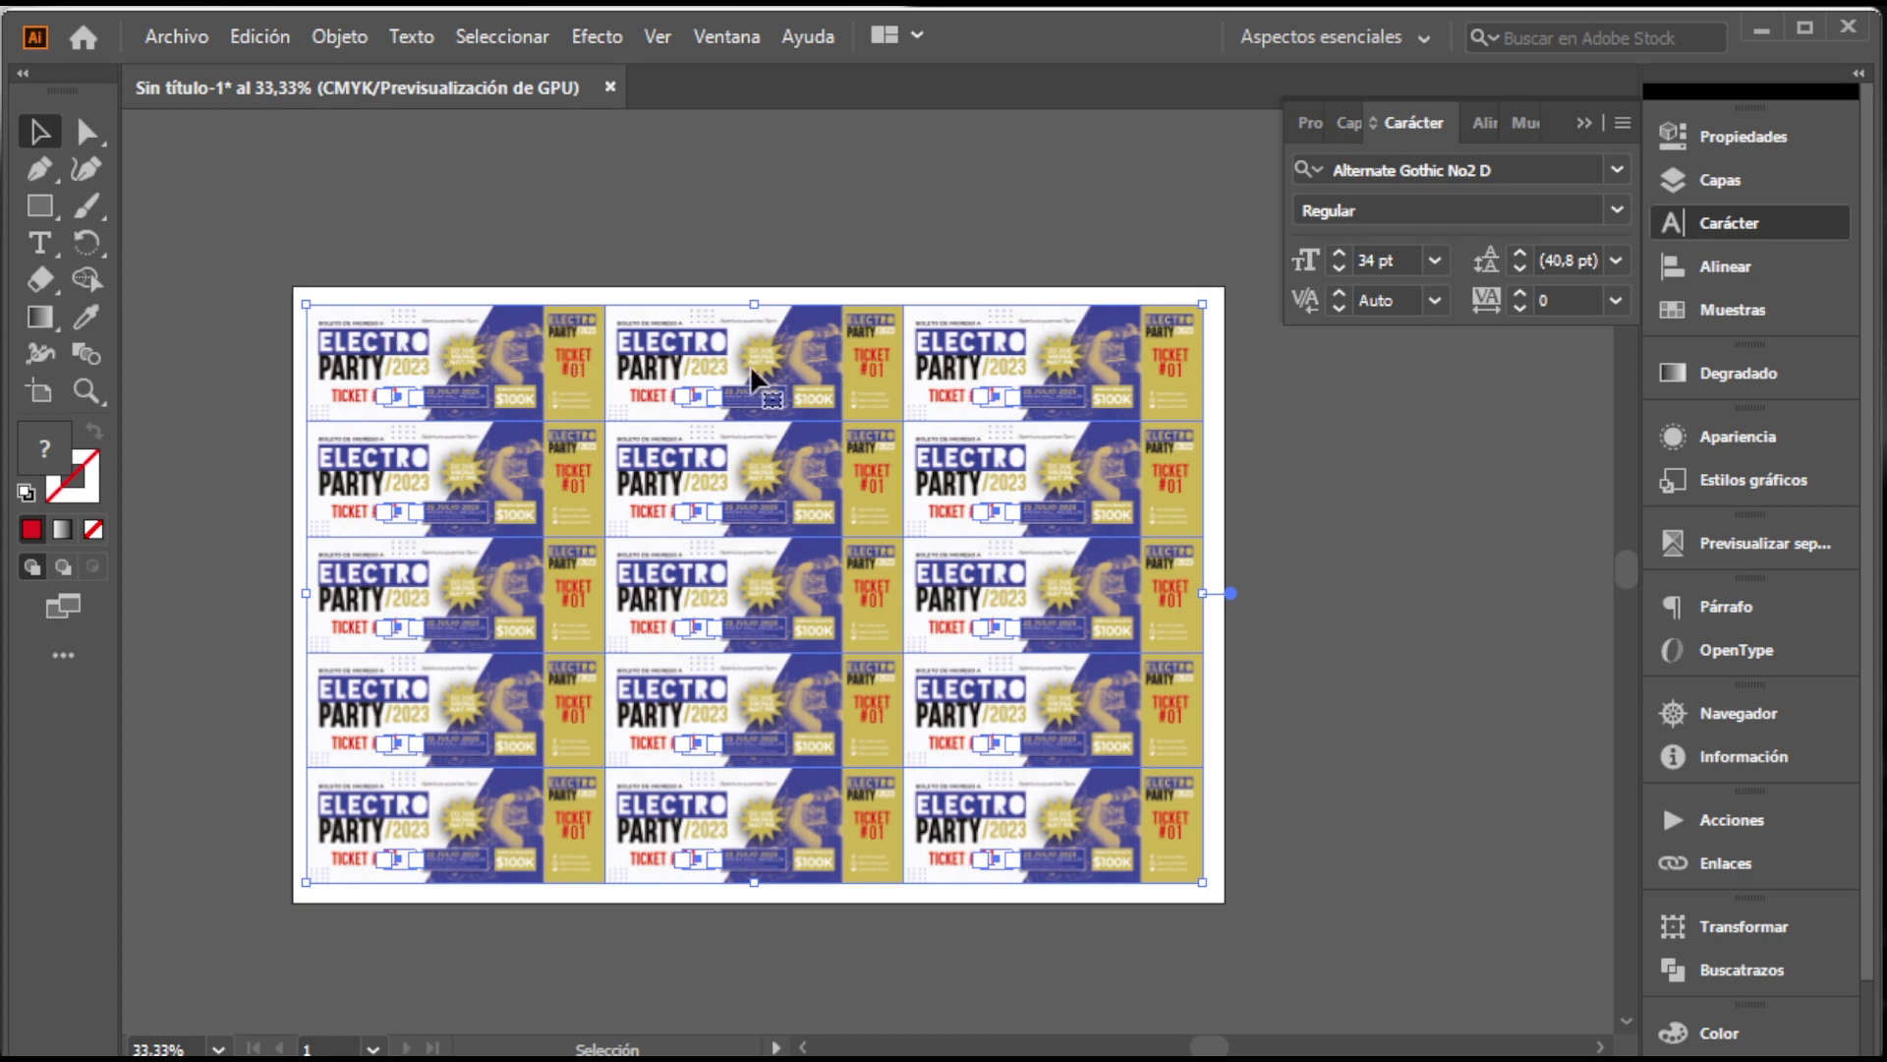
{"action": "left_click", "coordinate": [190, 39]}
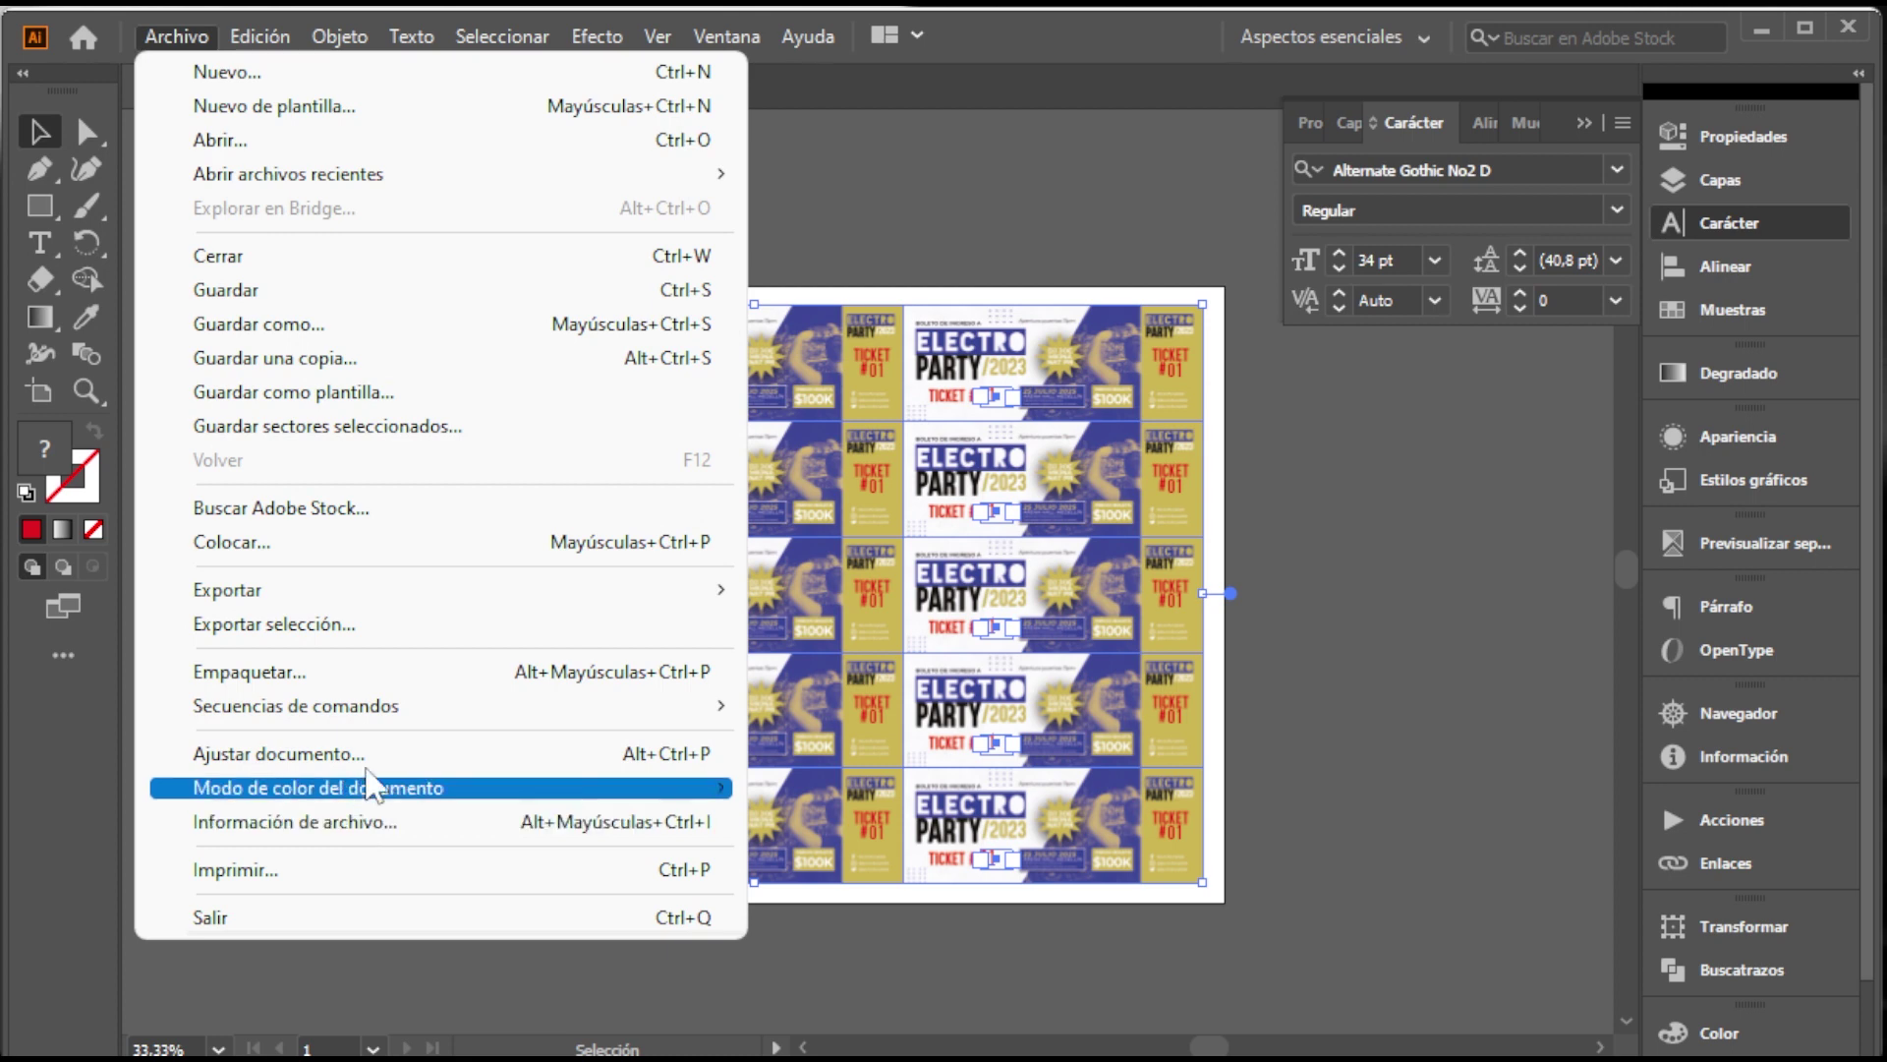
{"action": "mouse_move", "coordinate": [295, 705]}
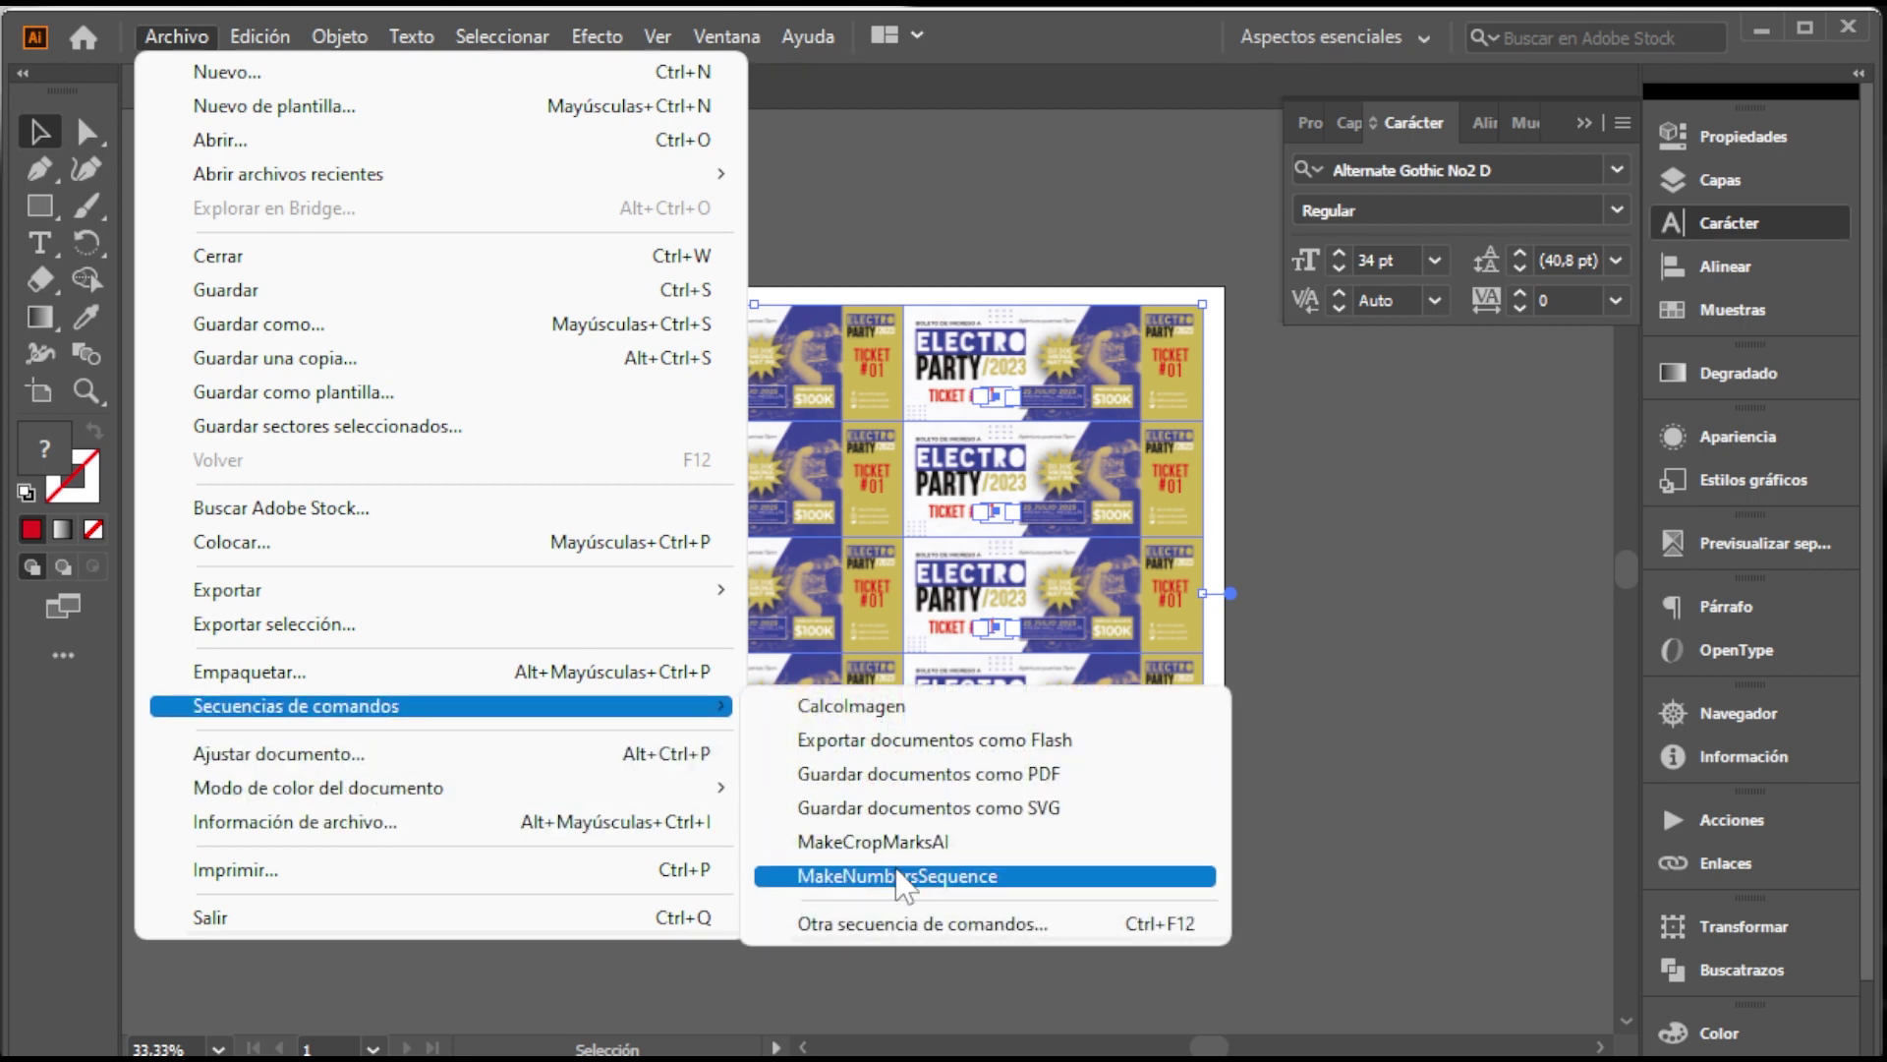
Run MakeNumbersSequence on the ticket bodies with start 01, end 15 and zero padding
{"action": "left_click", "coordinate": [899, 875]}
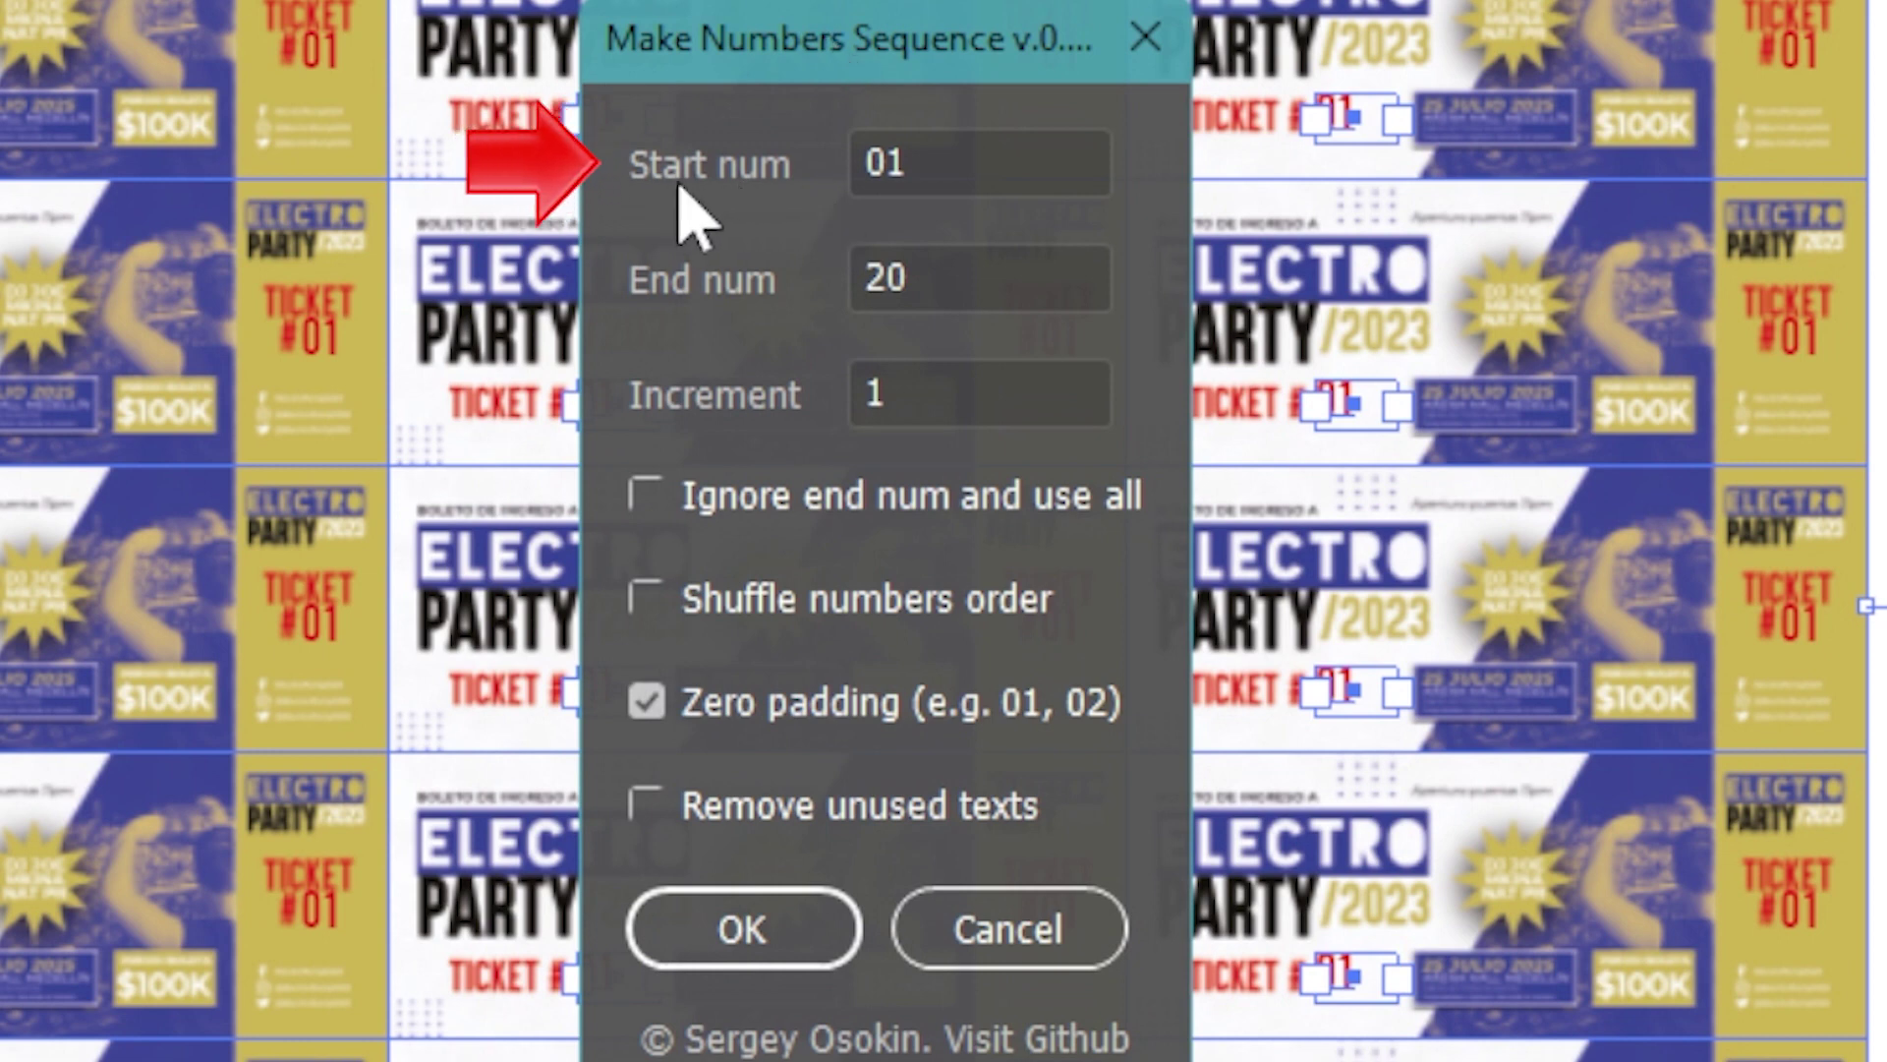
{"action": "double_click", "coordinate": [914, 159]}
{"action": "type", "text": "01"}
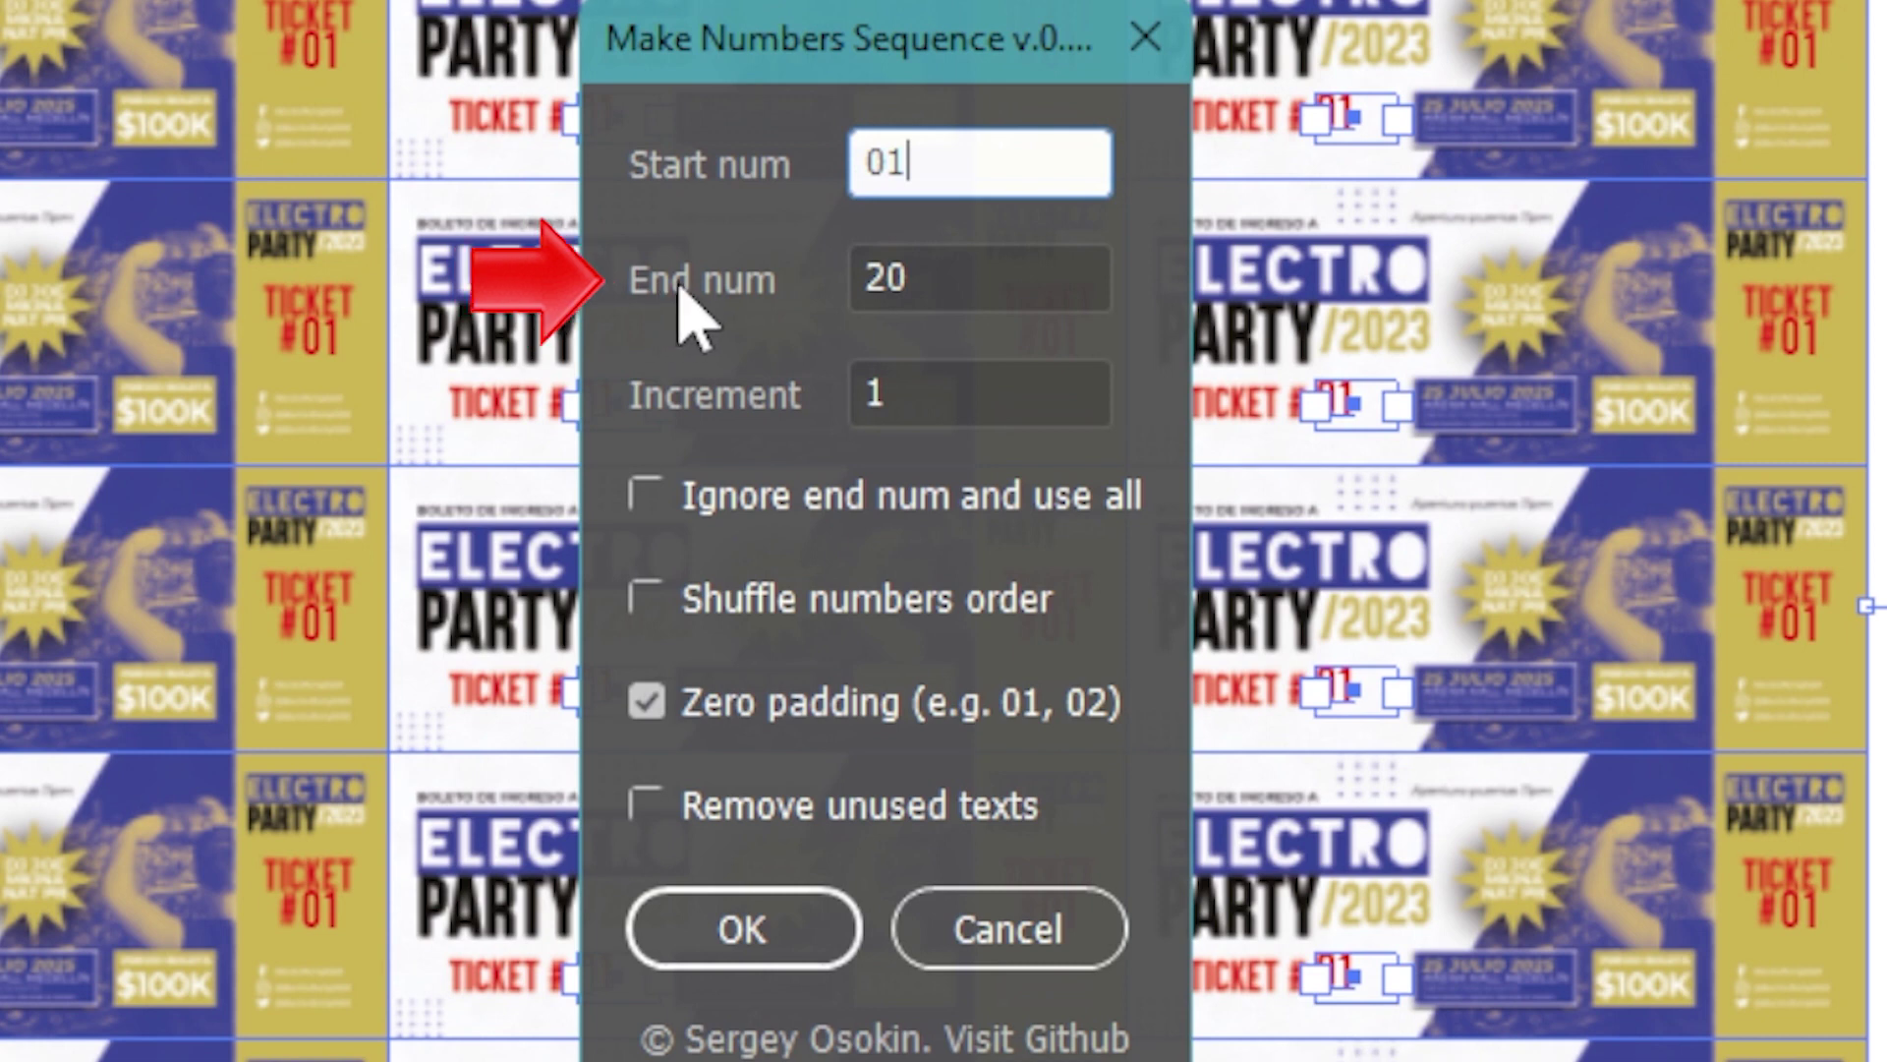
{"action": "double_click", "coordinate": [910, 276]}
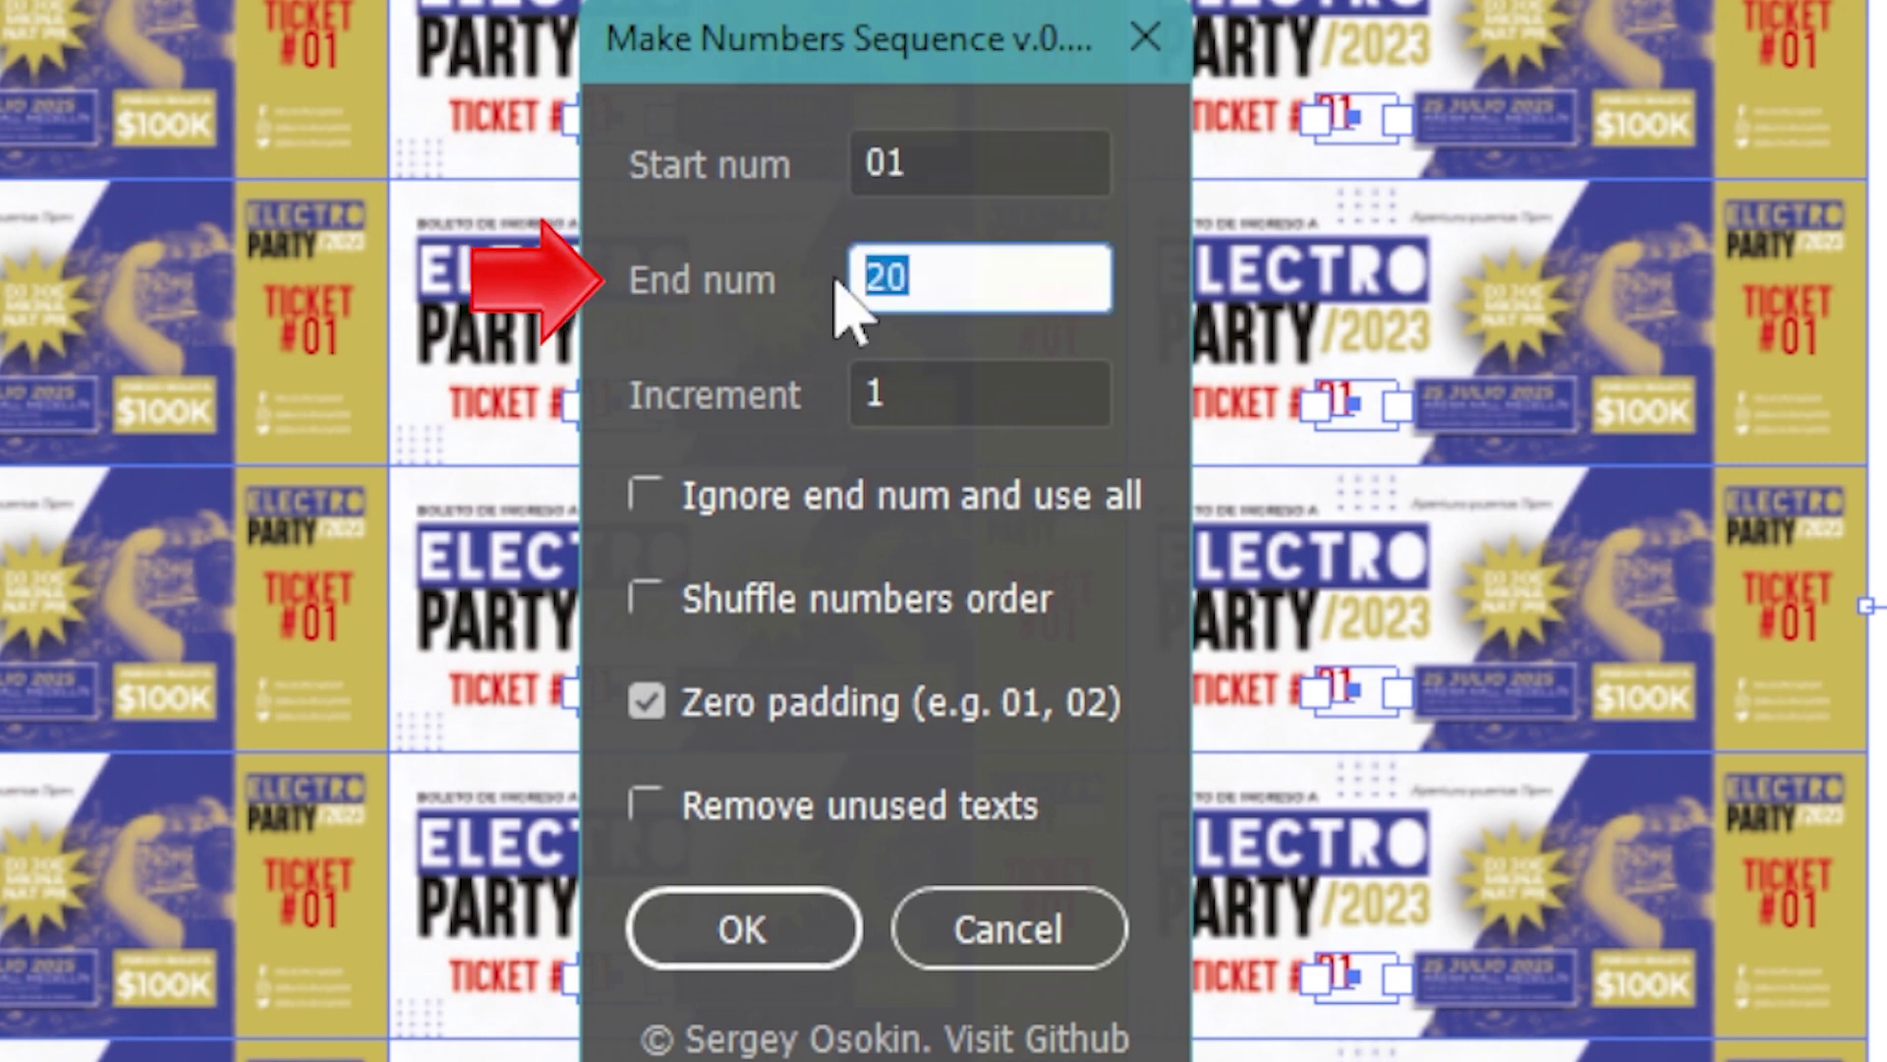
{"action": "type", "text": "15"}
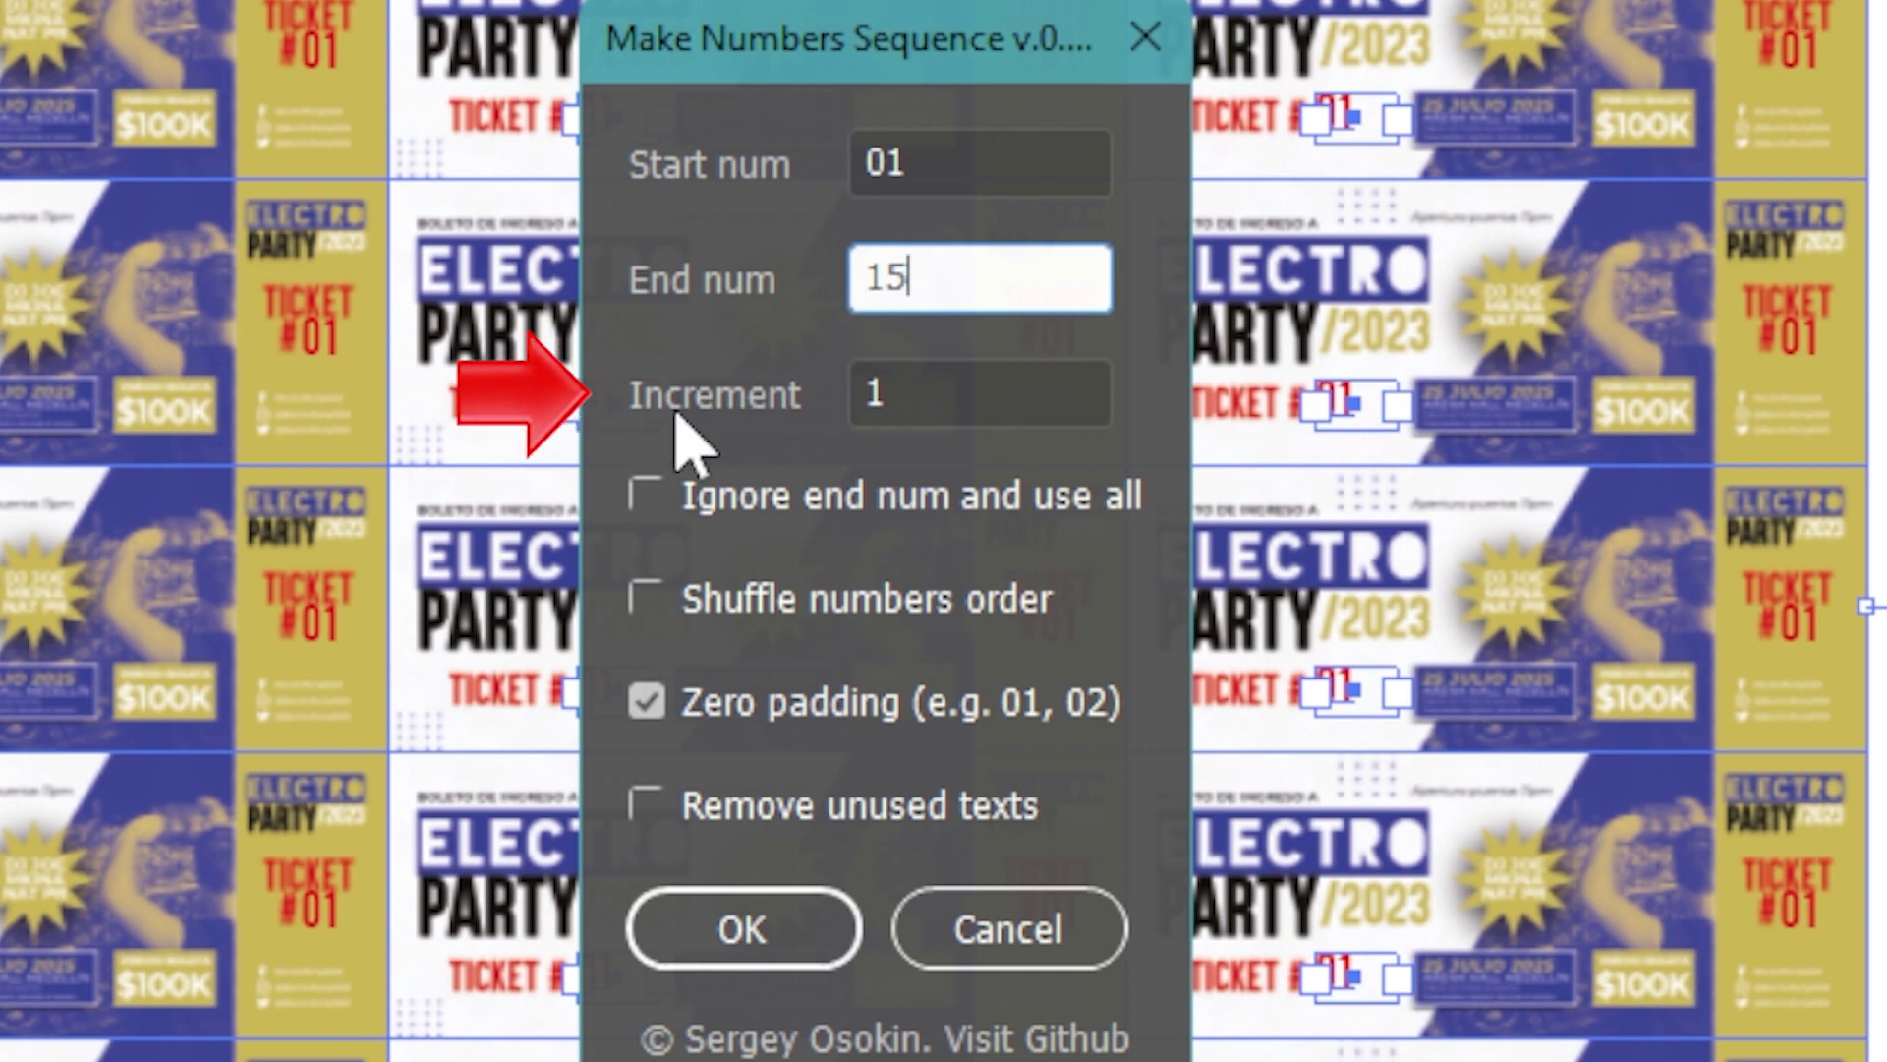
{"action": "left_click_drag", "start_coordinate": [887, 393], "coordinate": [717, 442]}
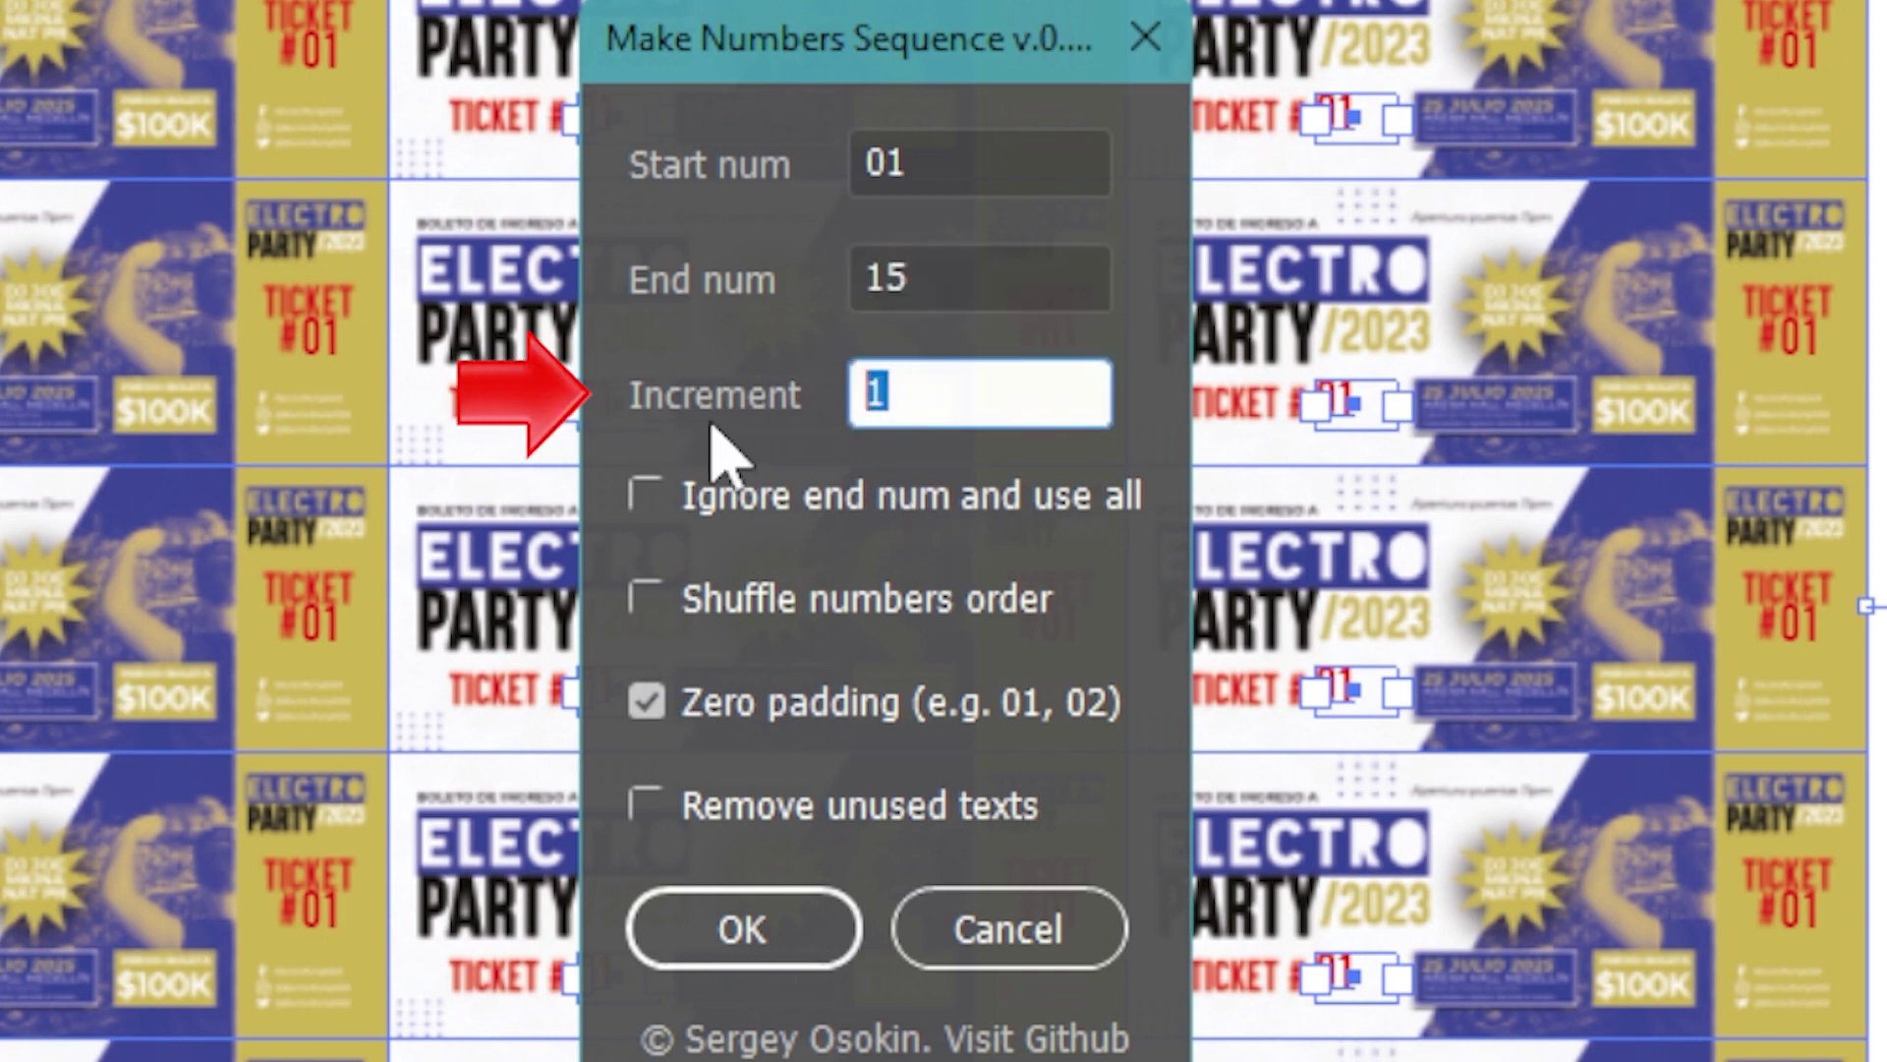
{"action": "left_click", "coordinate": [651, 504]}
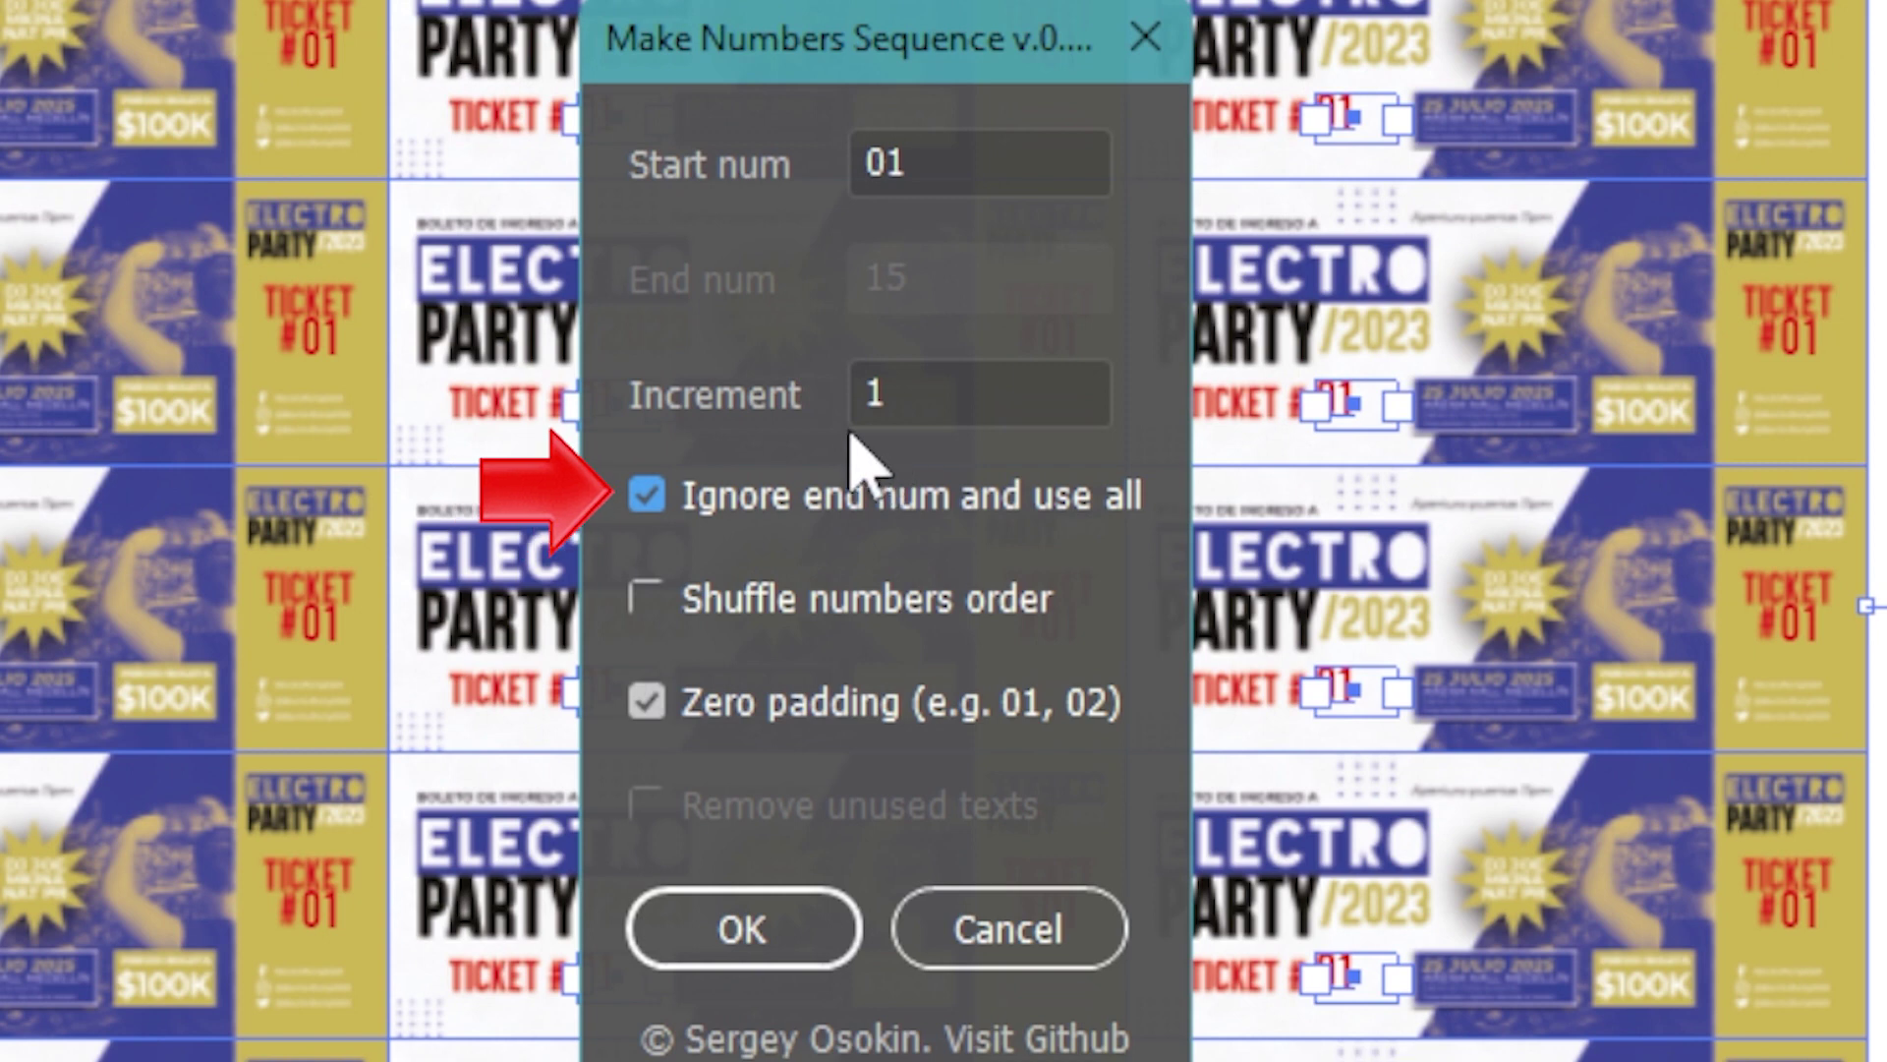
{"action": "left_click", "coordinate": [664, 500]}
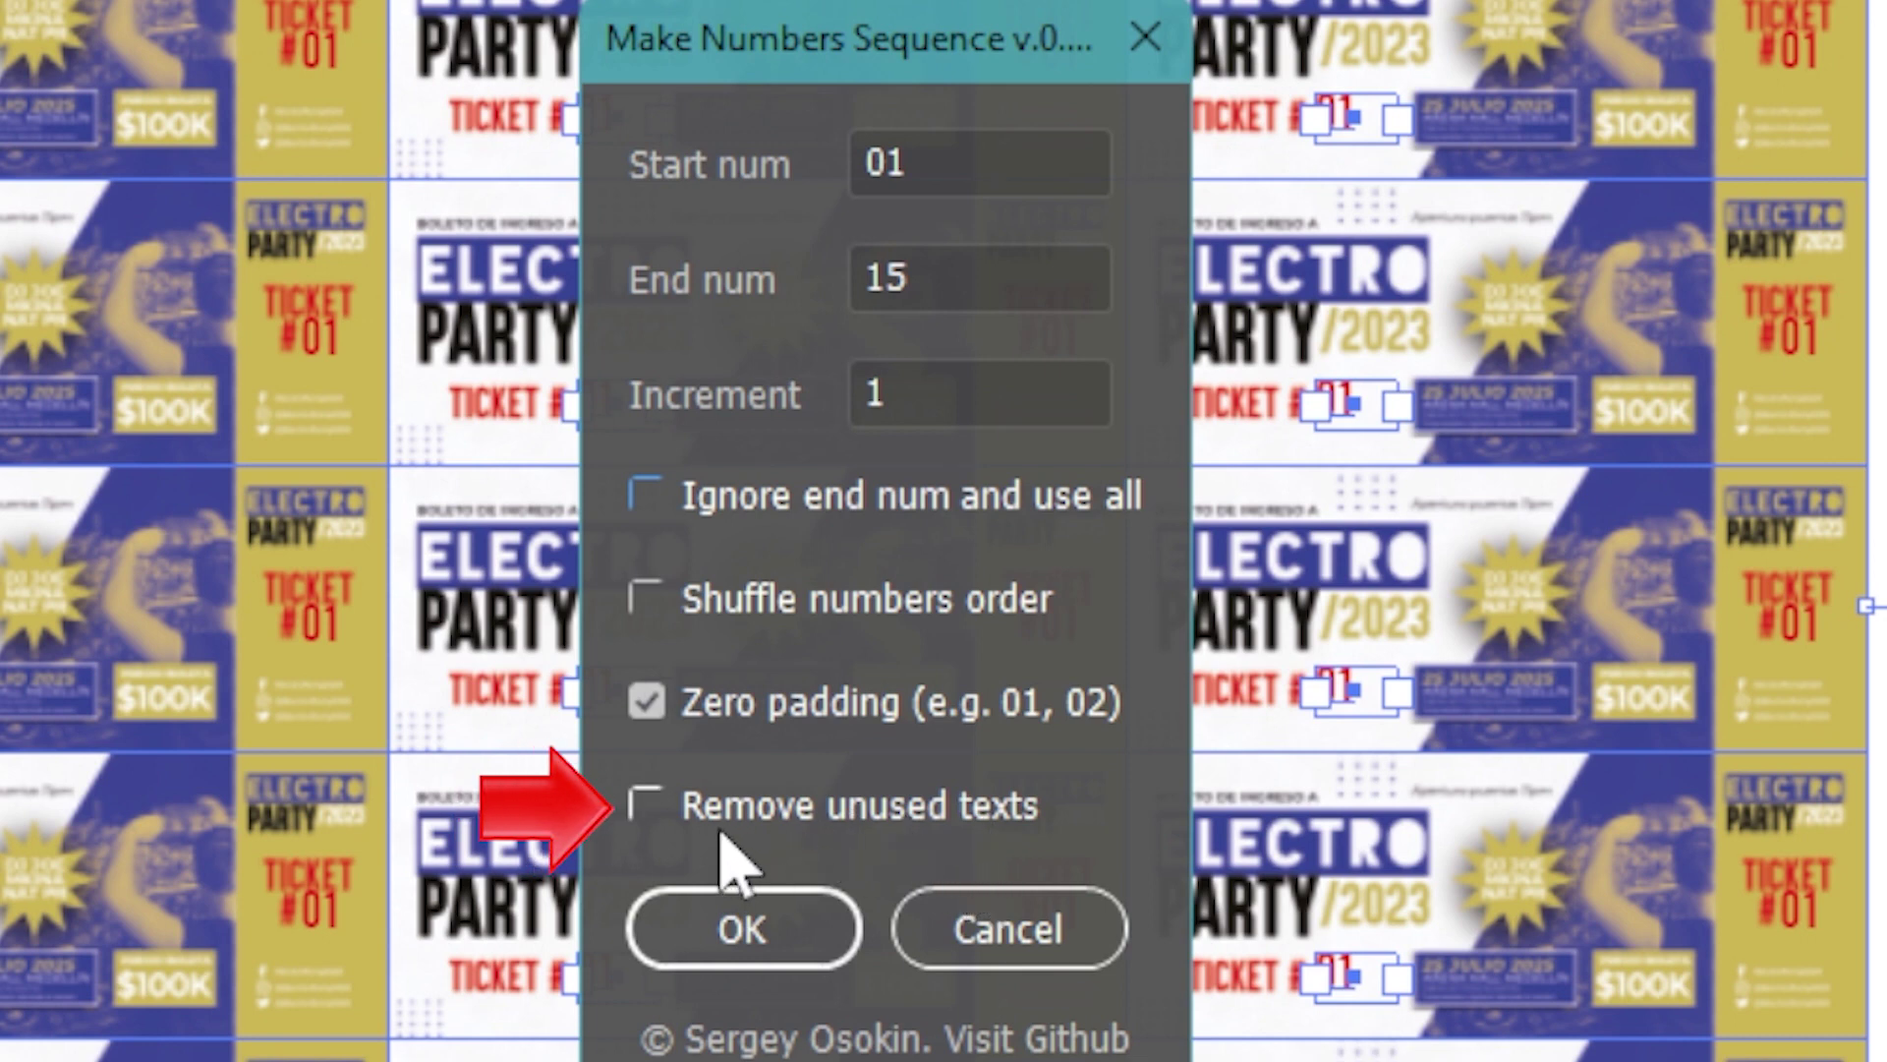
{"action": "left_click", "coordinate": [653, 818]}
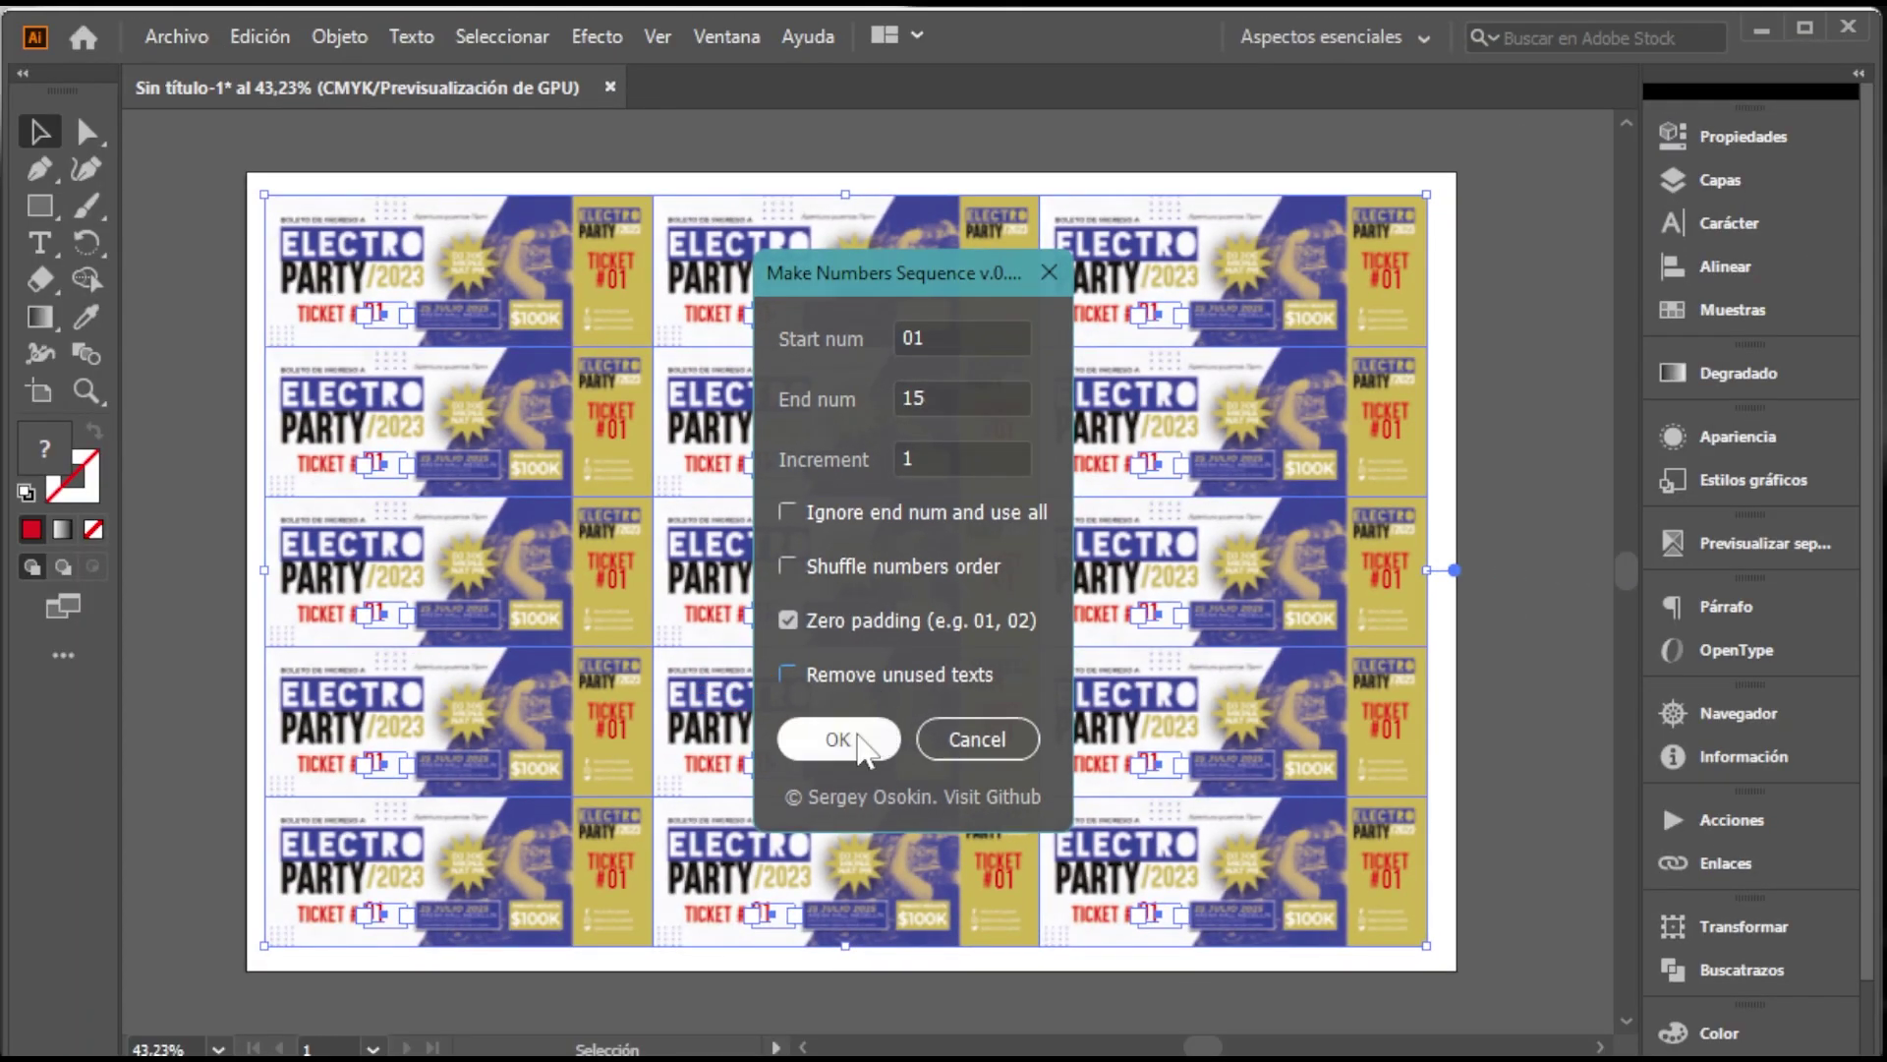
{"action": "left_click", "coordinate": [847, 735]}
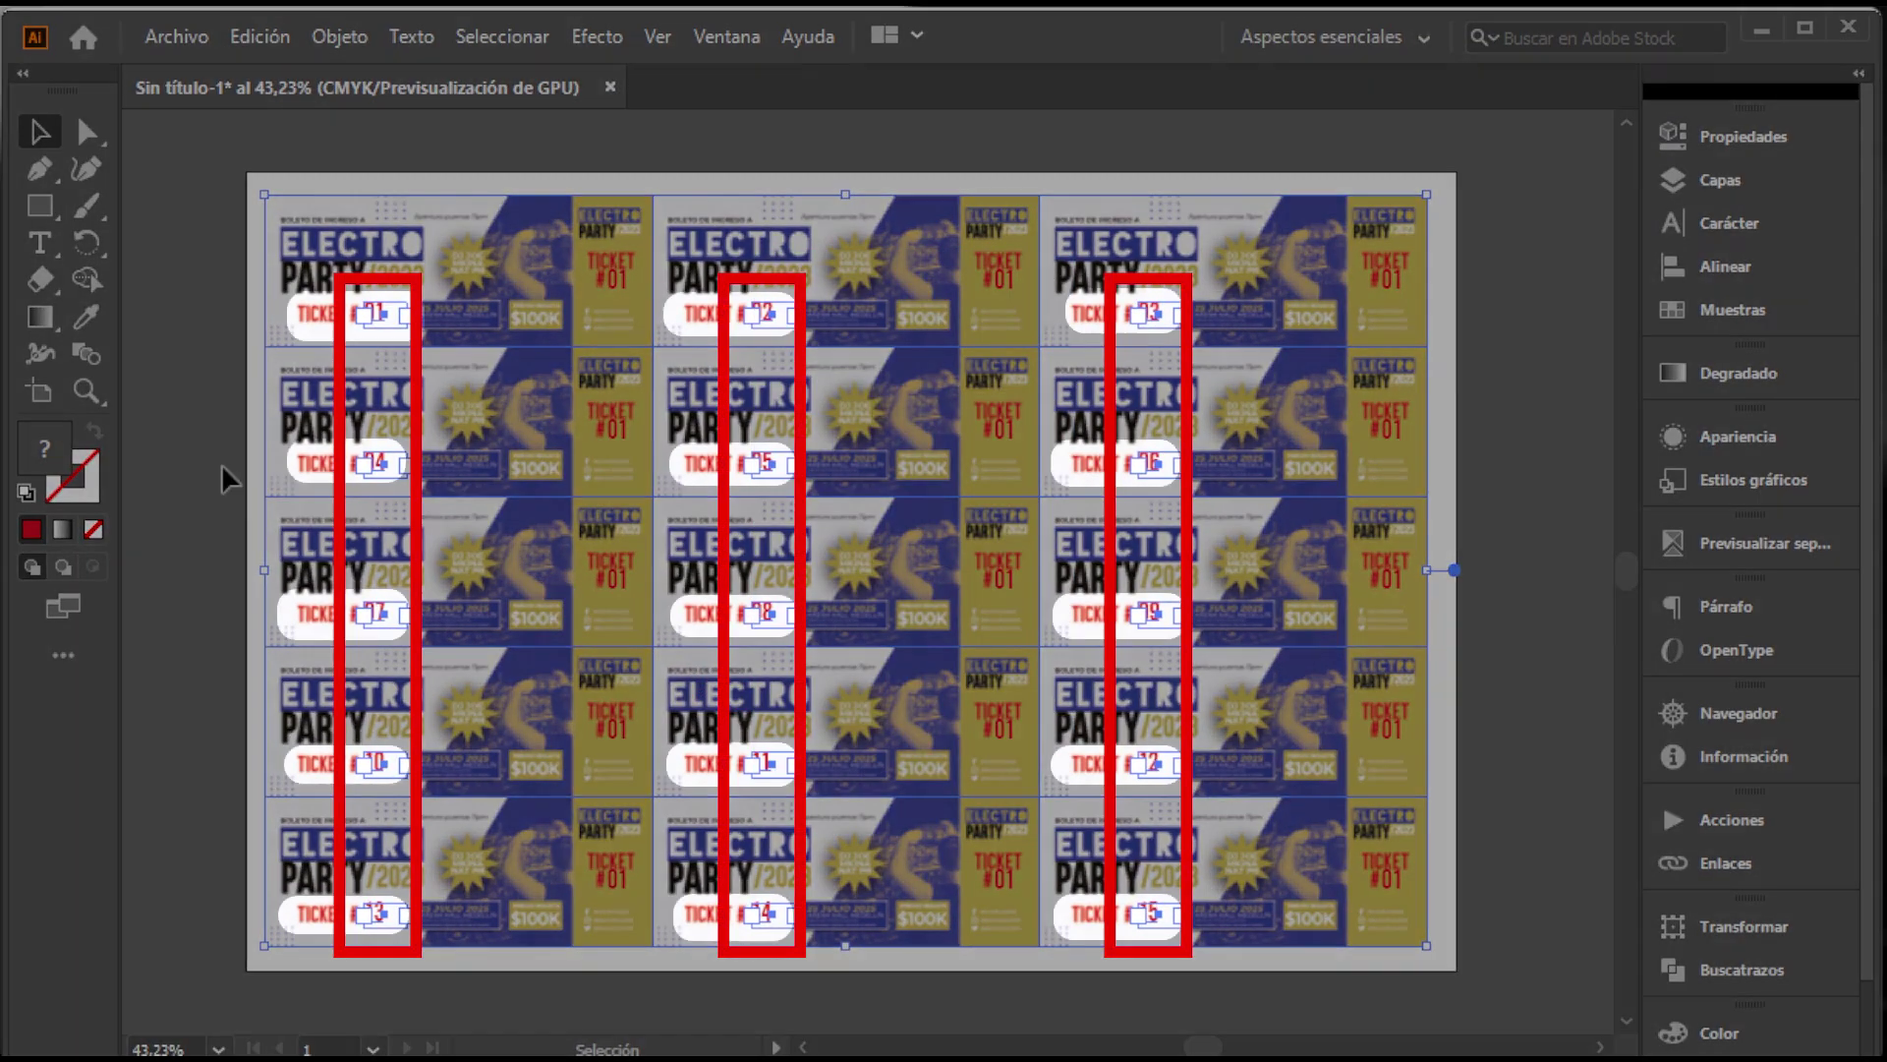
Select the fifteen stub #01 number fields across all three ticket columns
{"action": "left_click", "coordinate": [222, 463]}
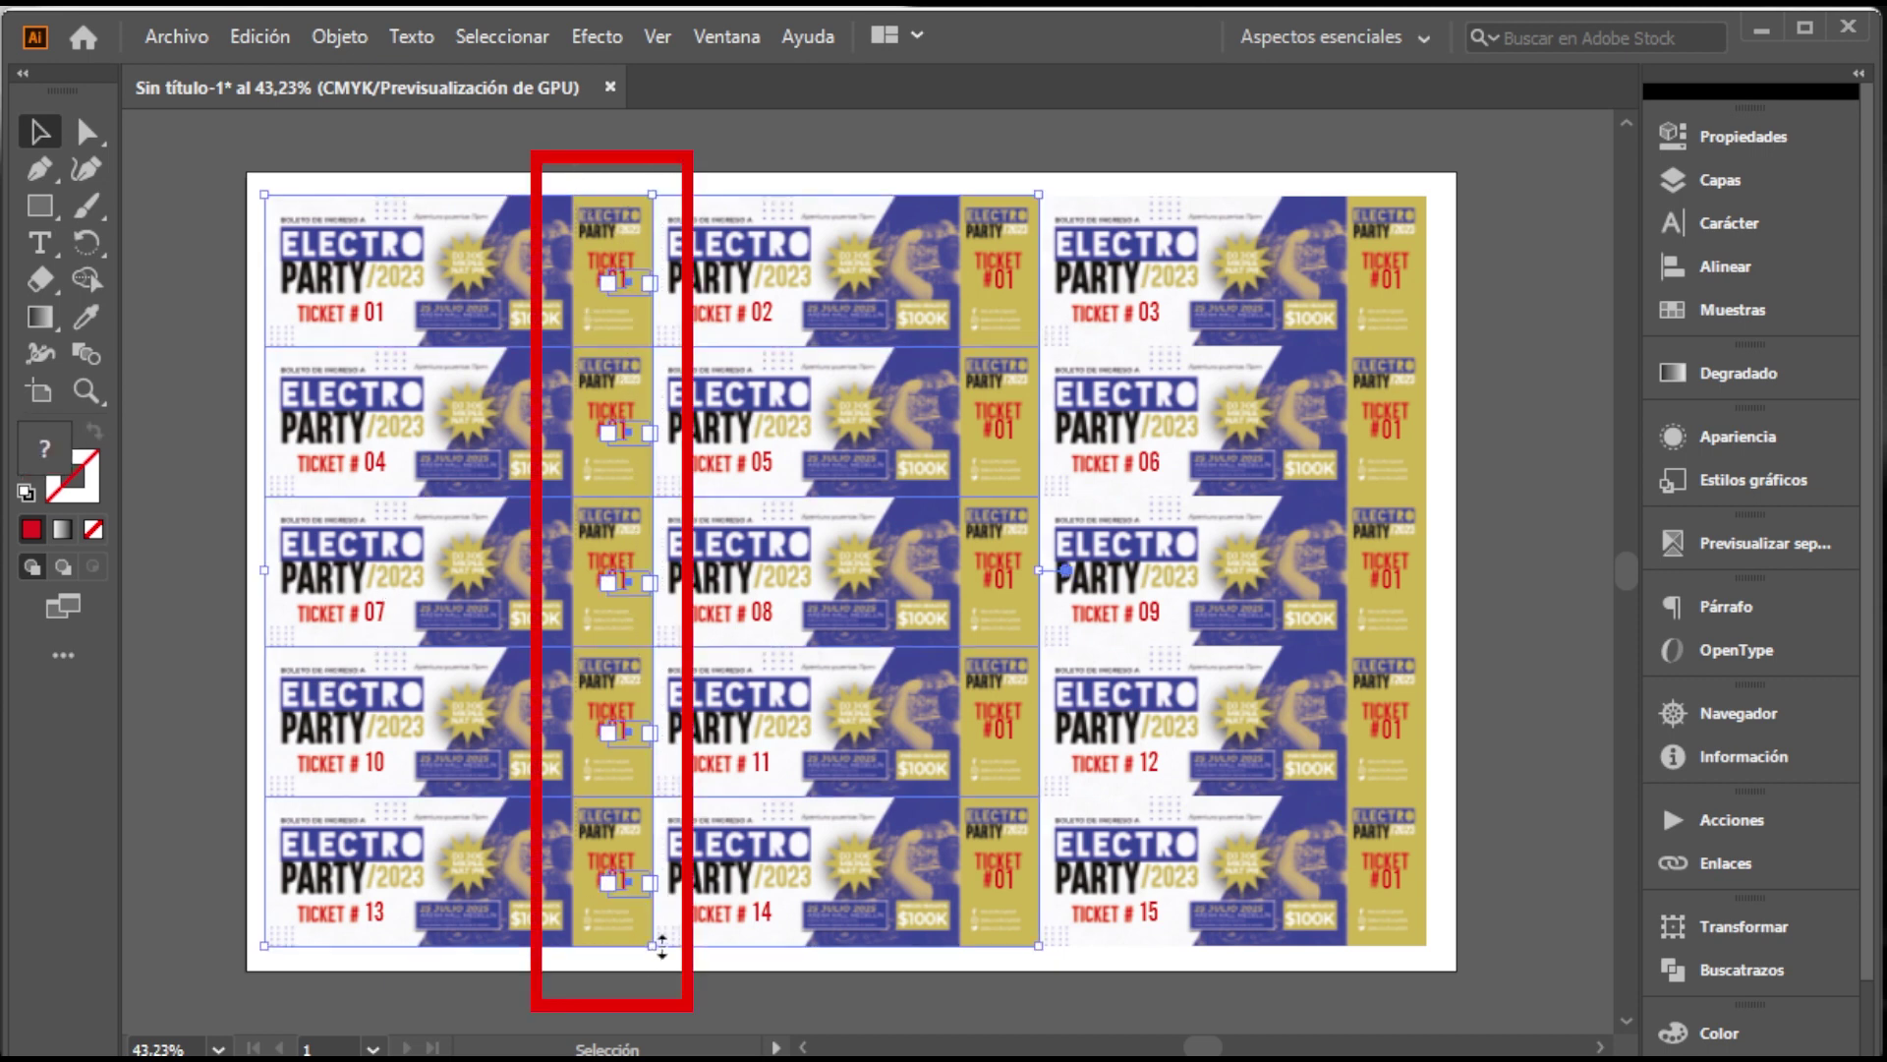
{"action": "left_click", "coordinate": [650, 941]}
{"action": "left_click", "coordinate": [988, 598], "text": "shift"}
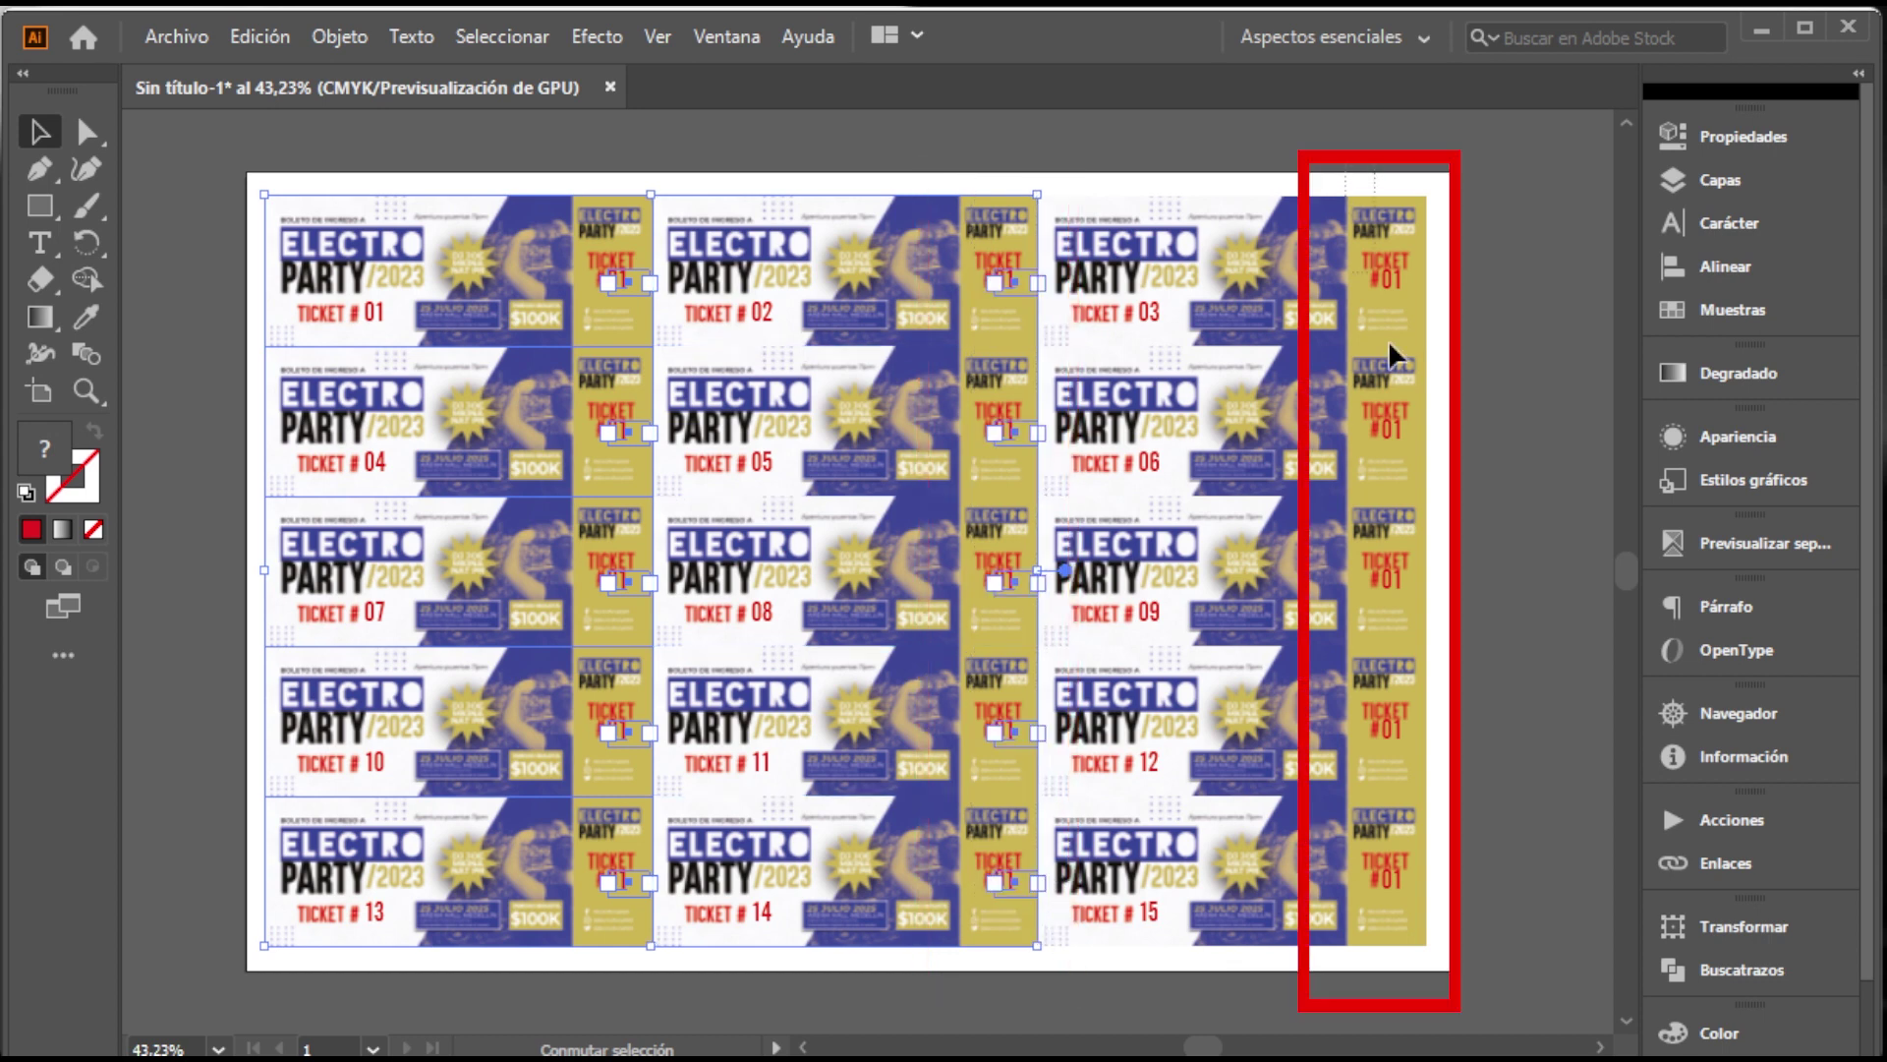
{"action": "left_click", "coordinate": [1425, 924], "text": "shift"}
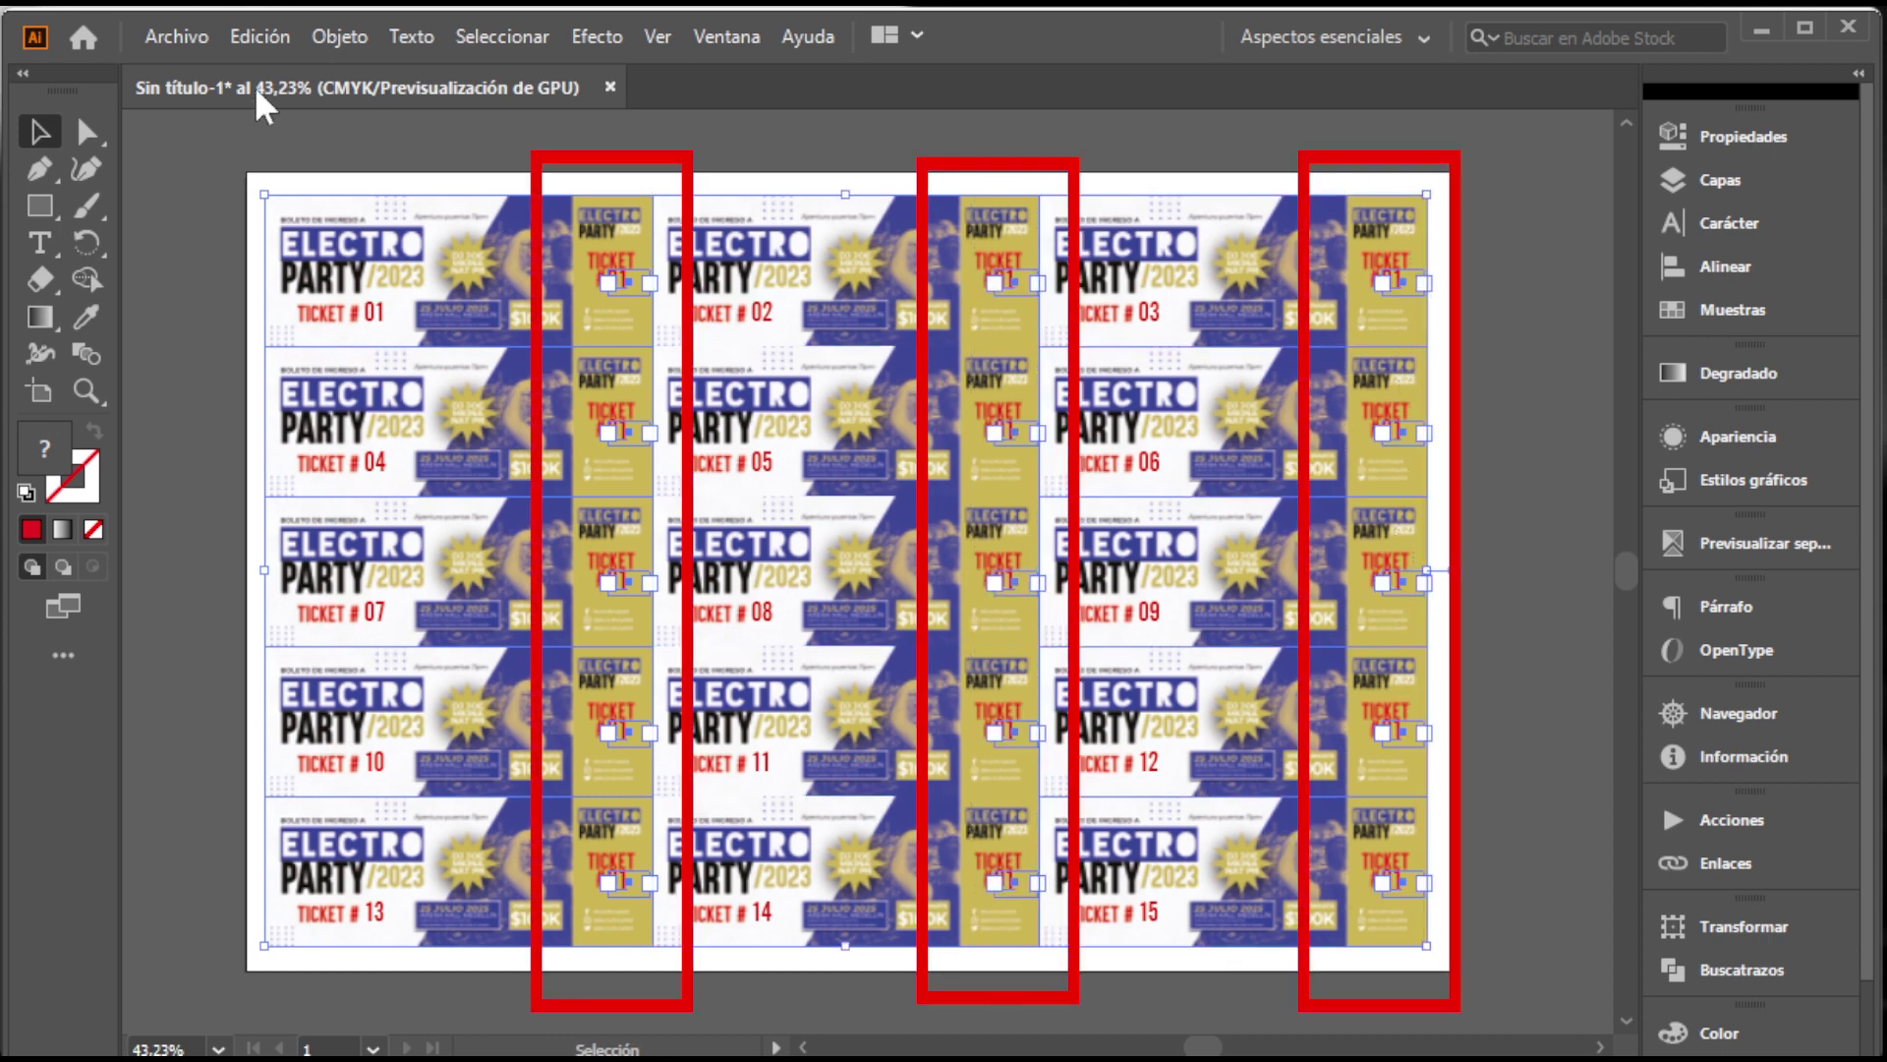
{"action": "left_click", "coordinate": [191, 40]}
{"action": "mouse_move", "coordinate": [295, 706]}
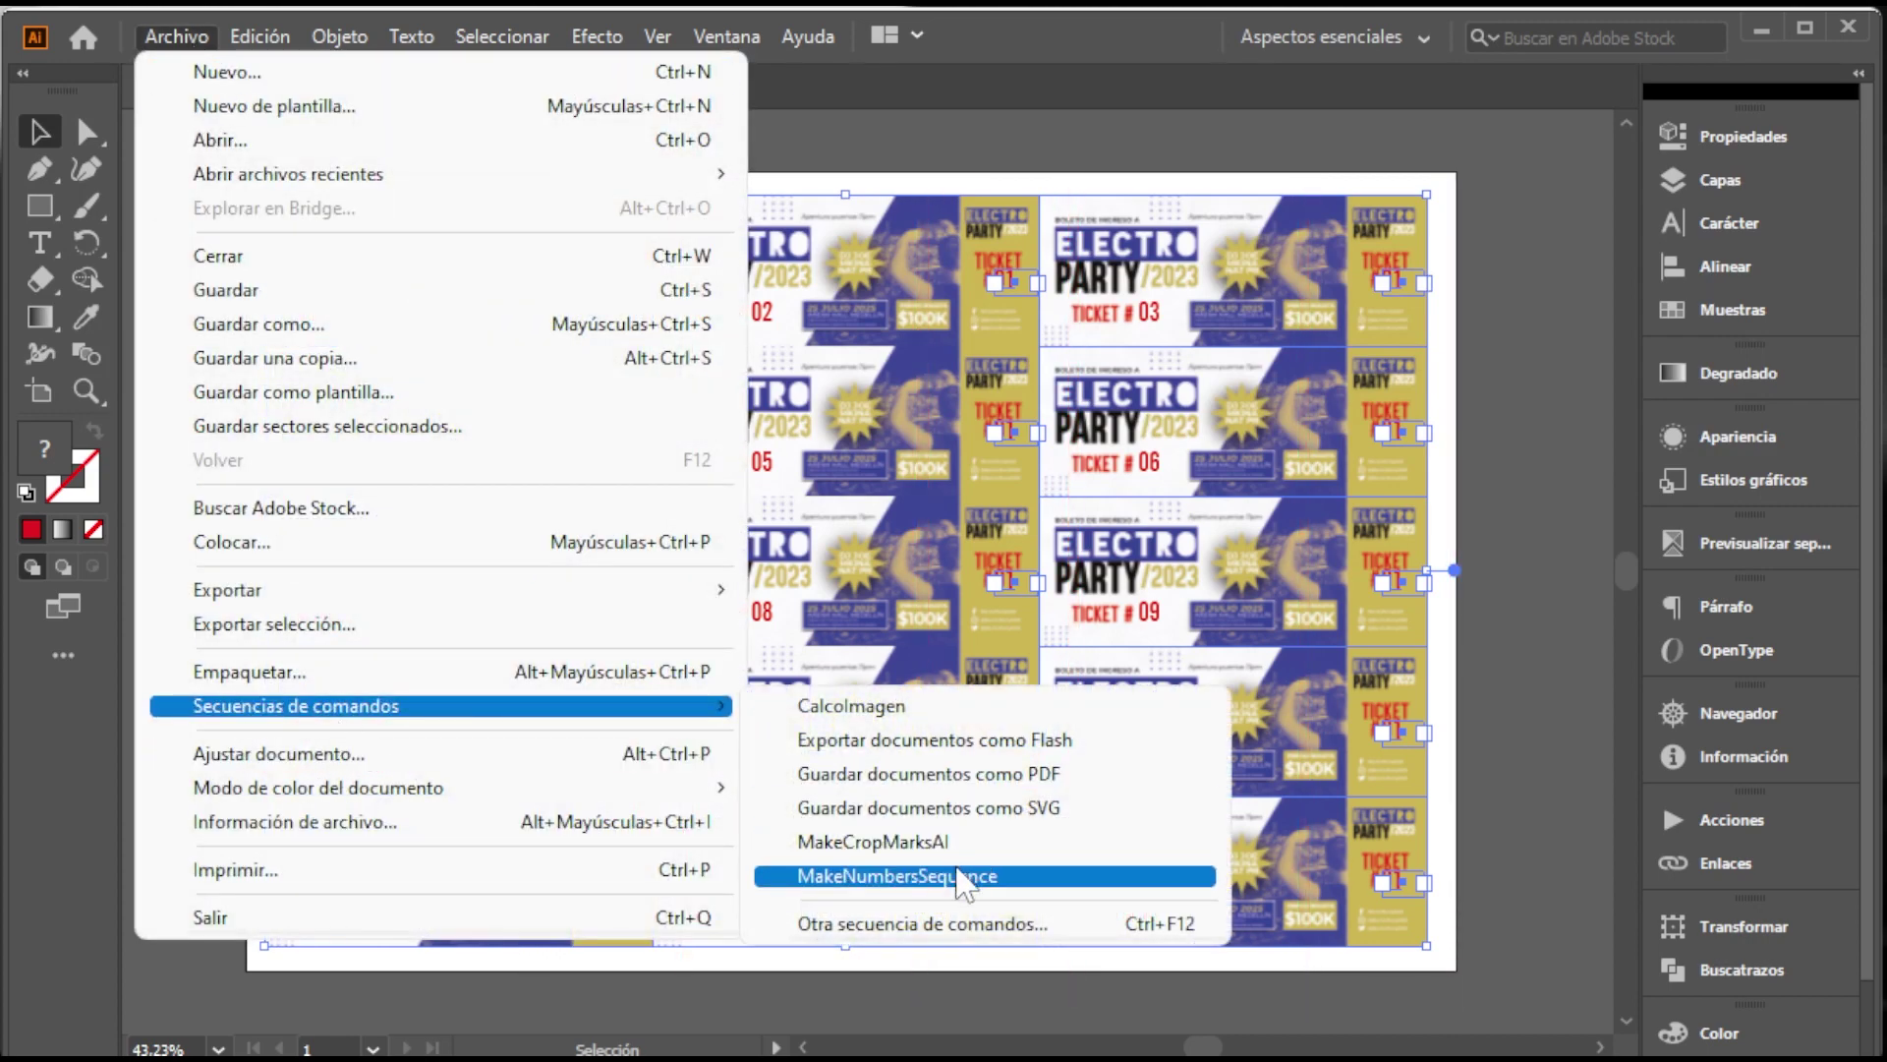
Run MakeNumbersSequence on the stubs with start 01, end 15, increment 1
{"action": "left_click", "coordinate": [958, 876]}
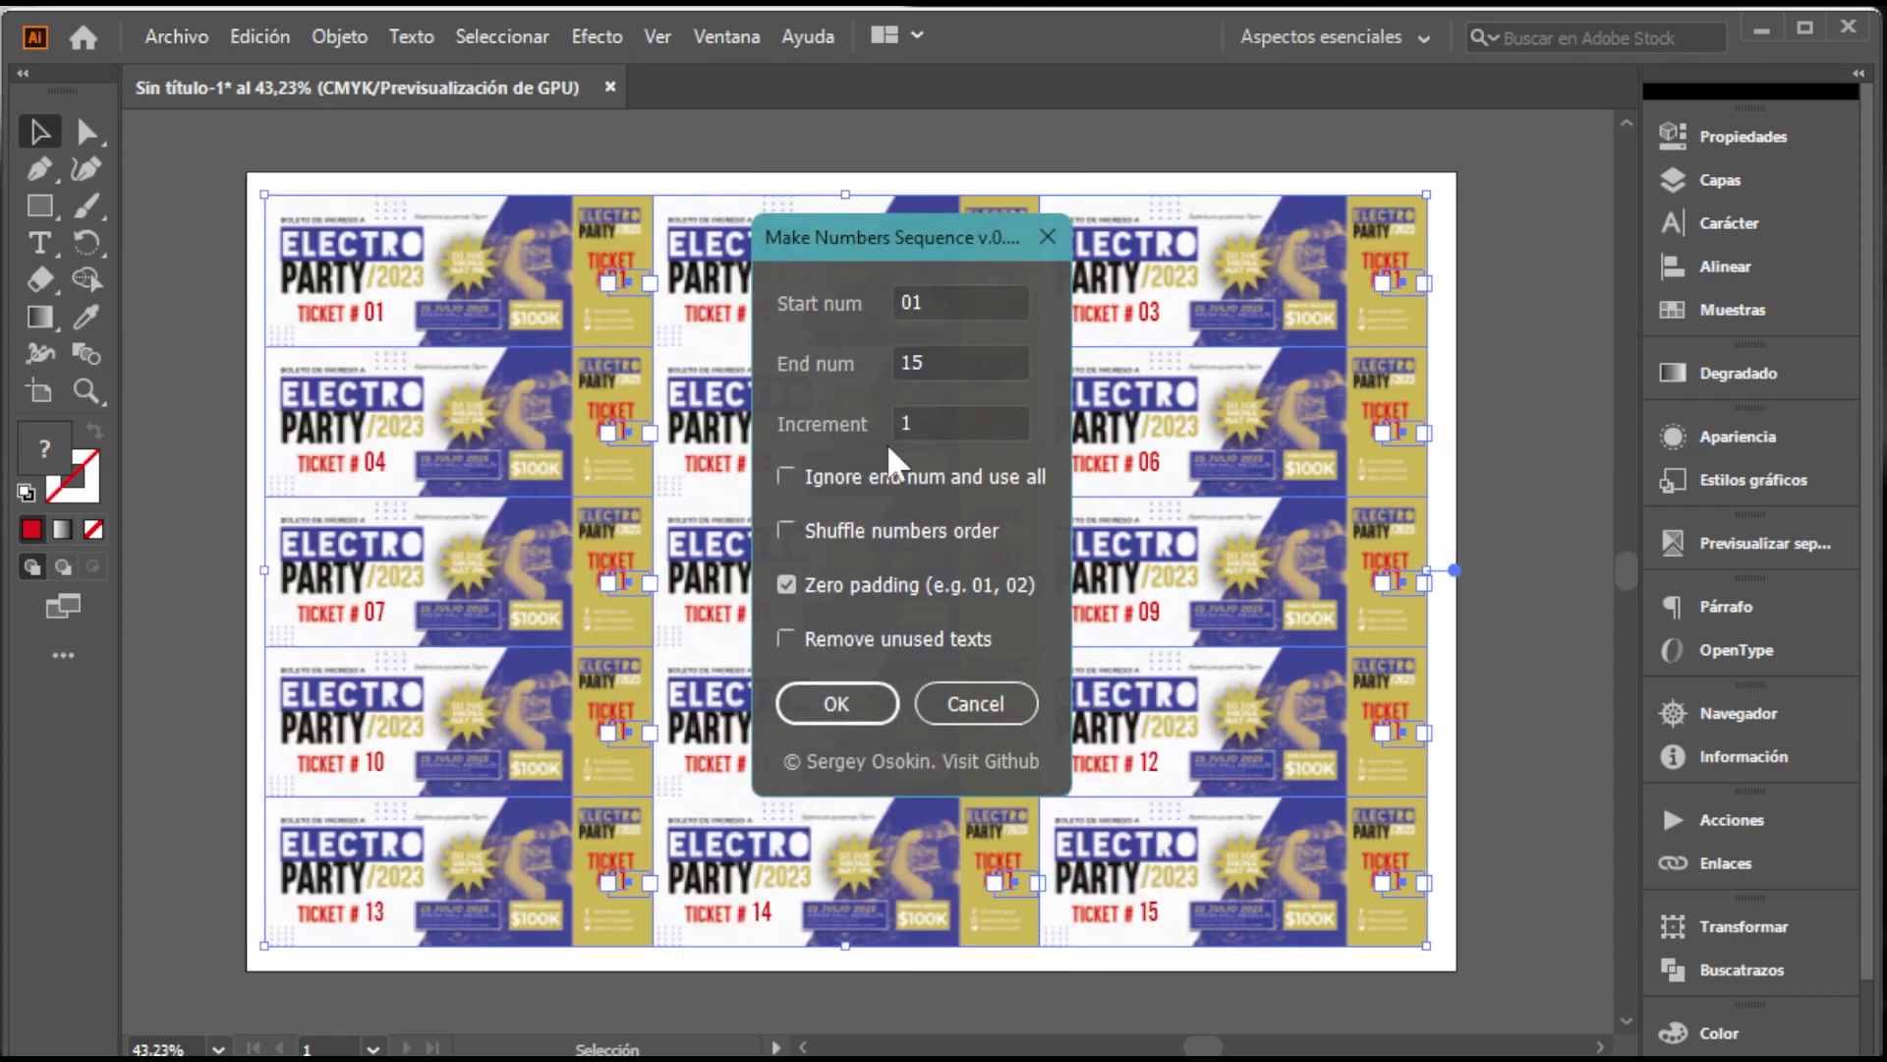
{"action": "left_click", "coordinate": [840, 707]}
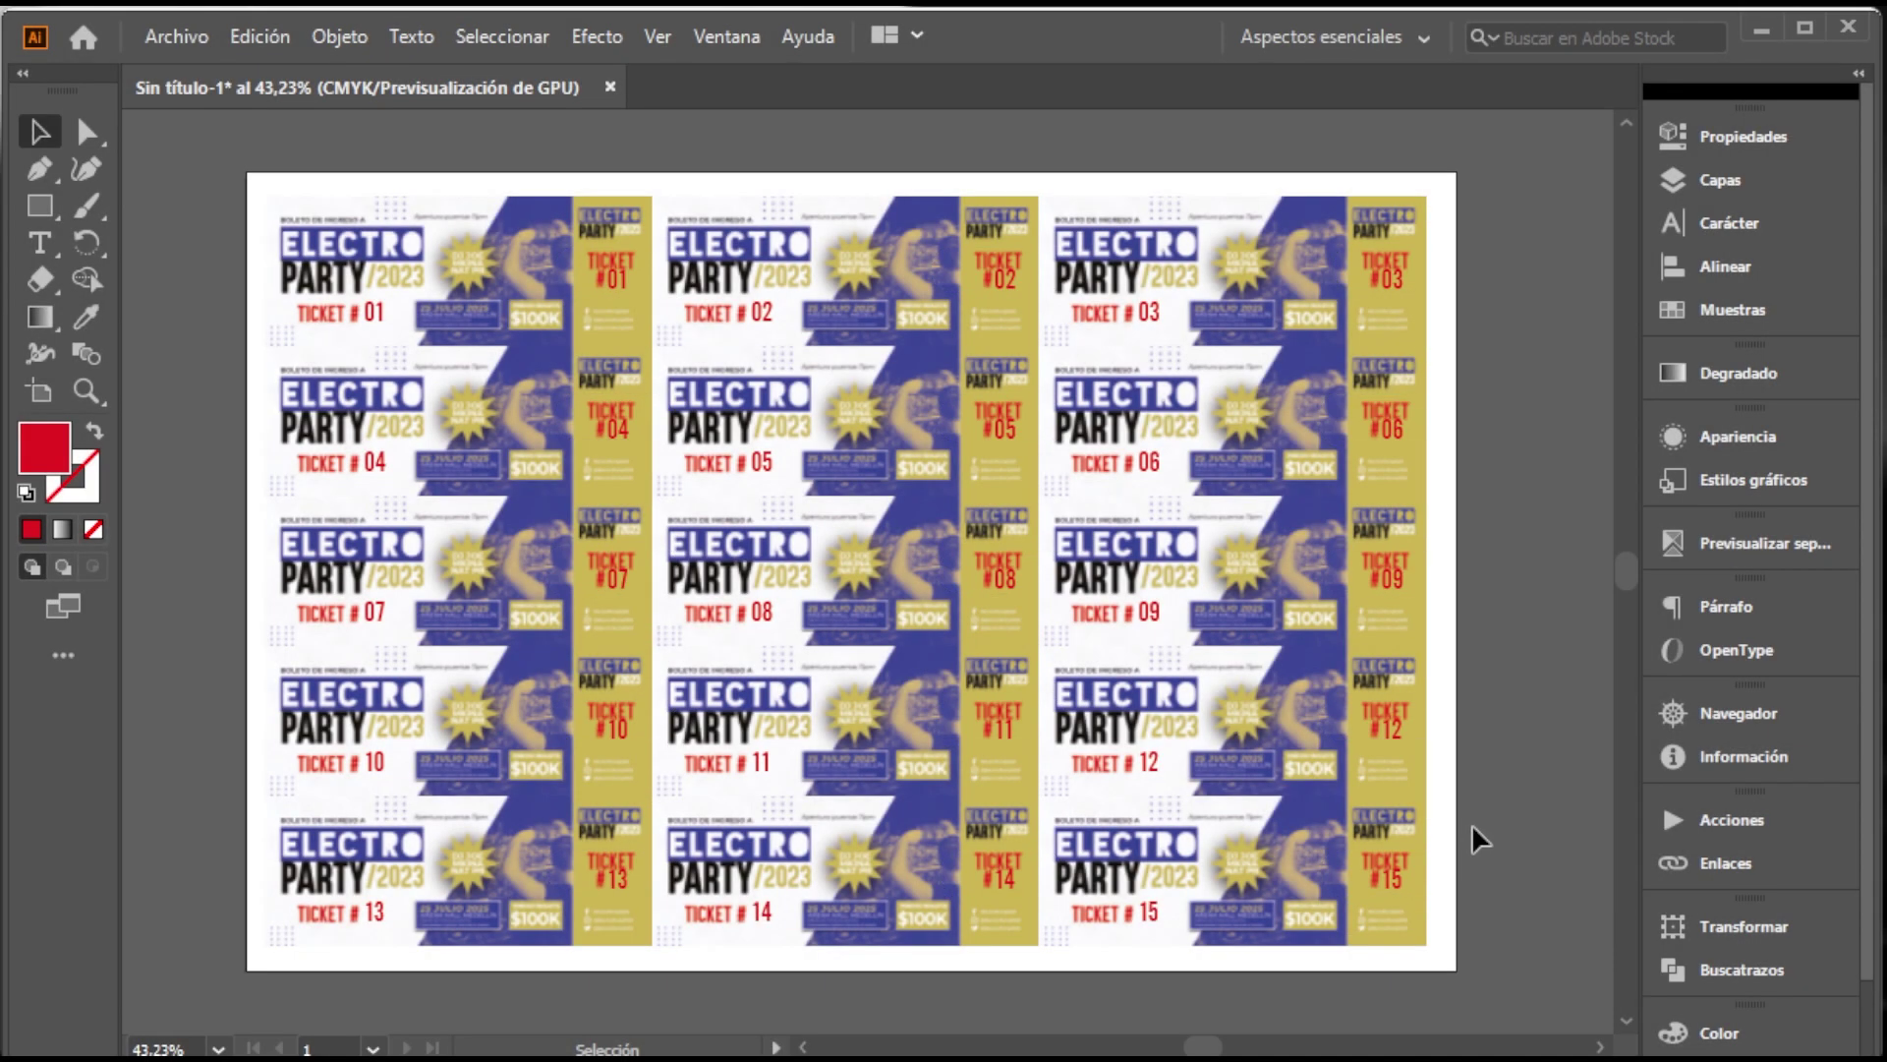
{"action": "scroll", "coordinate": [1471, 822], "scroll_direction": "down", "scroll_amount": 1}
{"action": "scroll", "coordinate": [1311, 595], "scroll_direction": "down", "scroll_amount": 1}
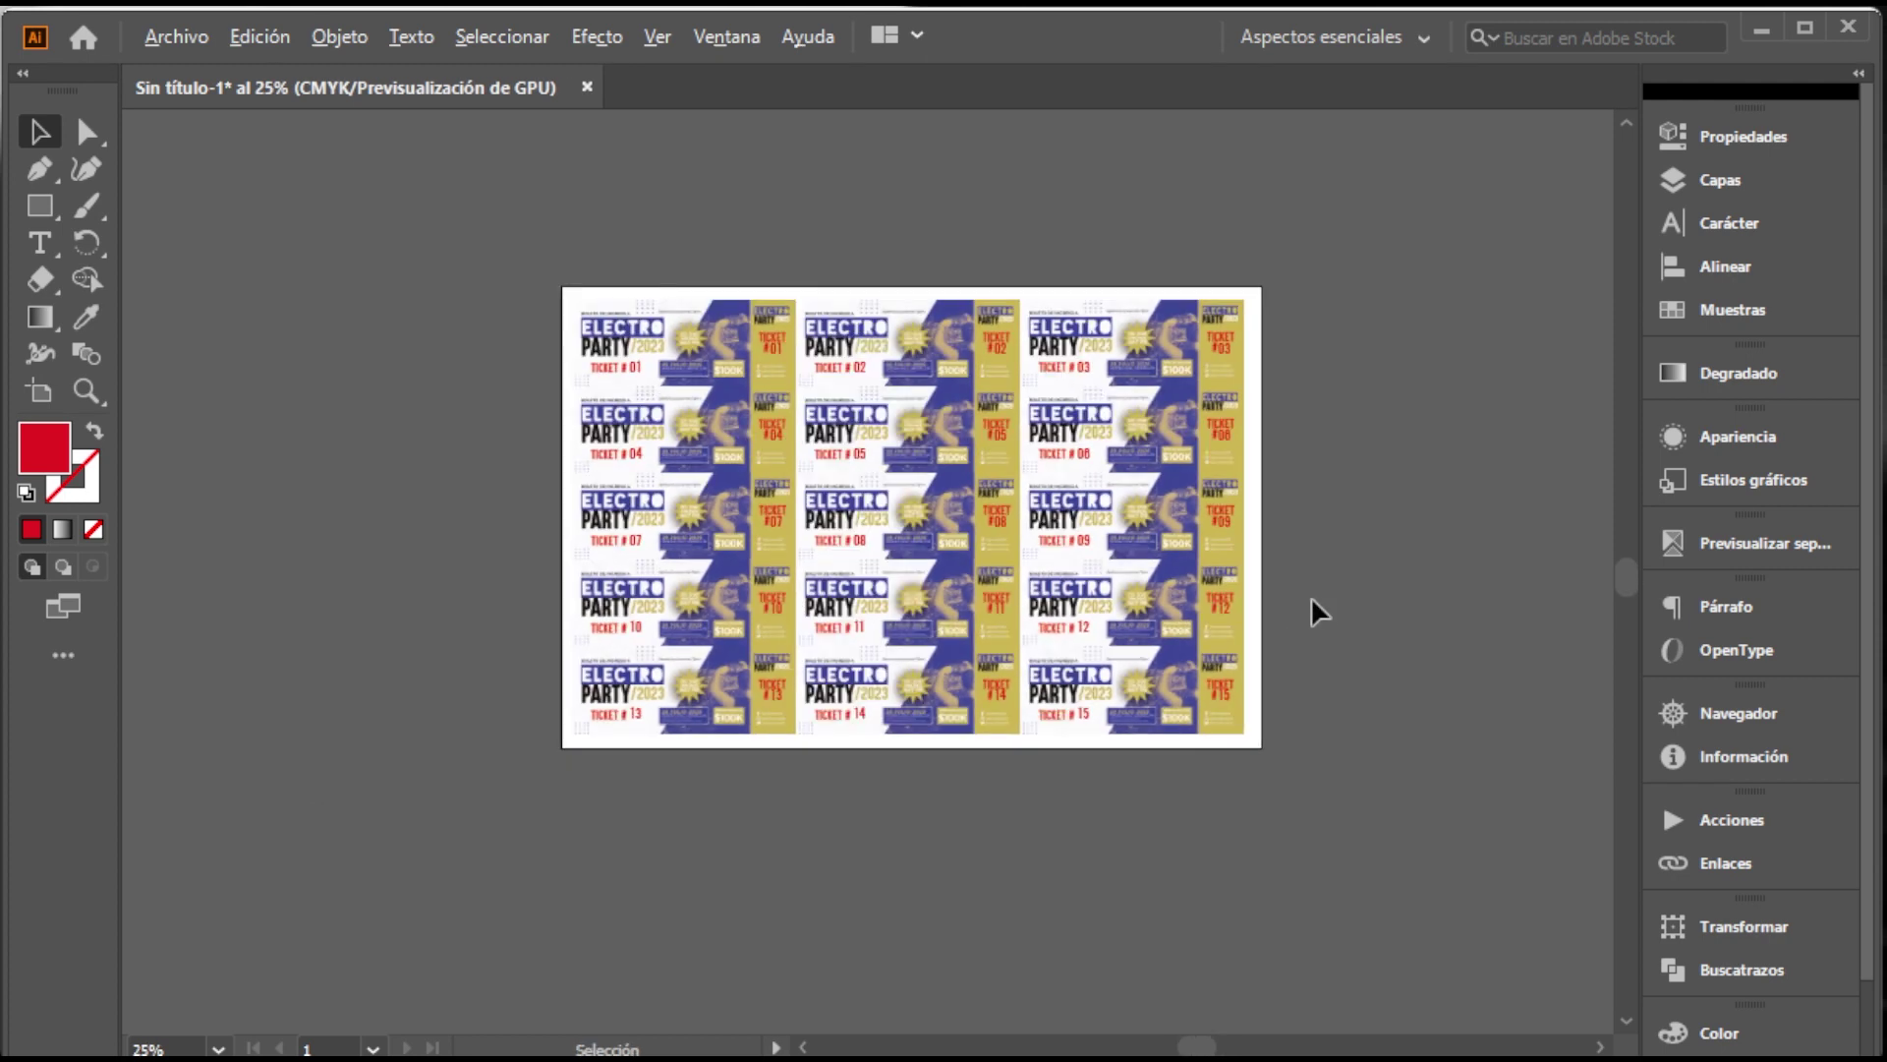
Alt-drag the ticket artboard to place a duplicate directly below the original
{"action": "key", "text": "shift+o"}
{"action": "left_click_drag", "start_coordinate": [878, 472], "coordinate": [880, 968]}
{"action": "scroll", "coordinate": [977, 872], "scroll_direction": "down", "scroll_amount": 2}
{"action": "scroll", "coordinate": [977, 872], "scroll_direction": "down", "scroll_amount": 3}
{"action": "scroll", "coordinate": [853, 737], "scroll_direction": "up", "scroll_amount": 2}
{"action": "scroll", "coordinate": [853, 737], "scroll_direction": "down", "scroll_amount": 1}
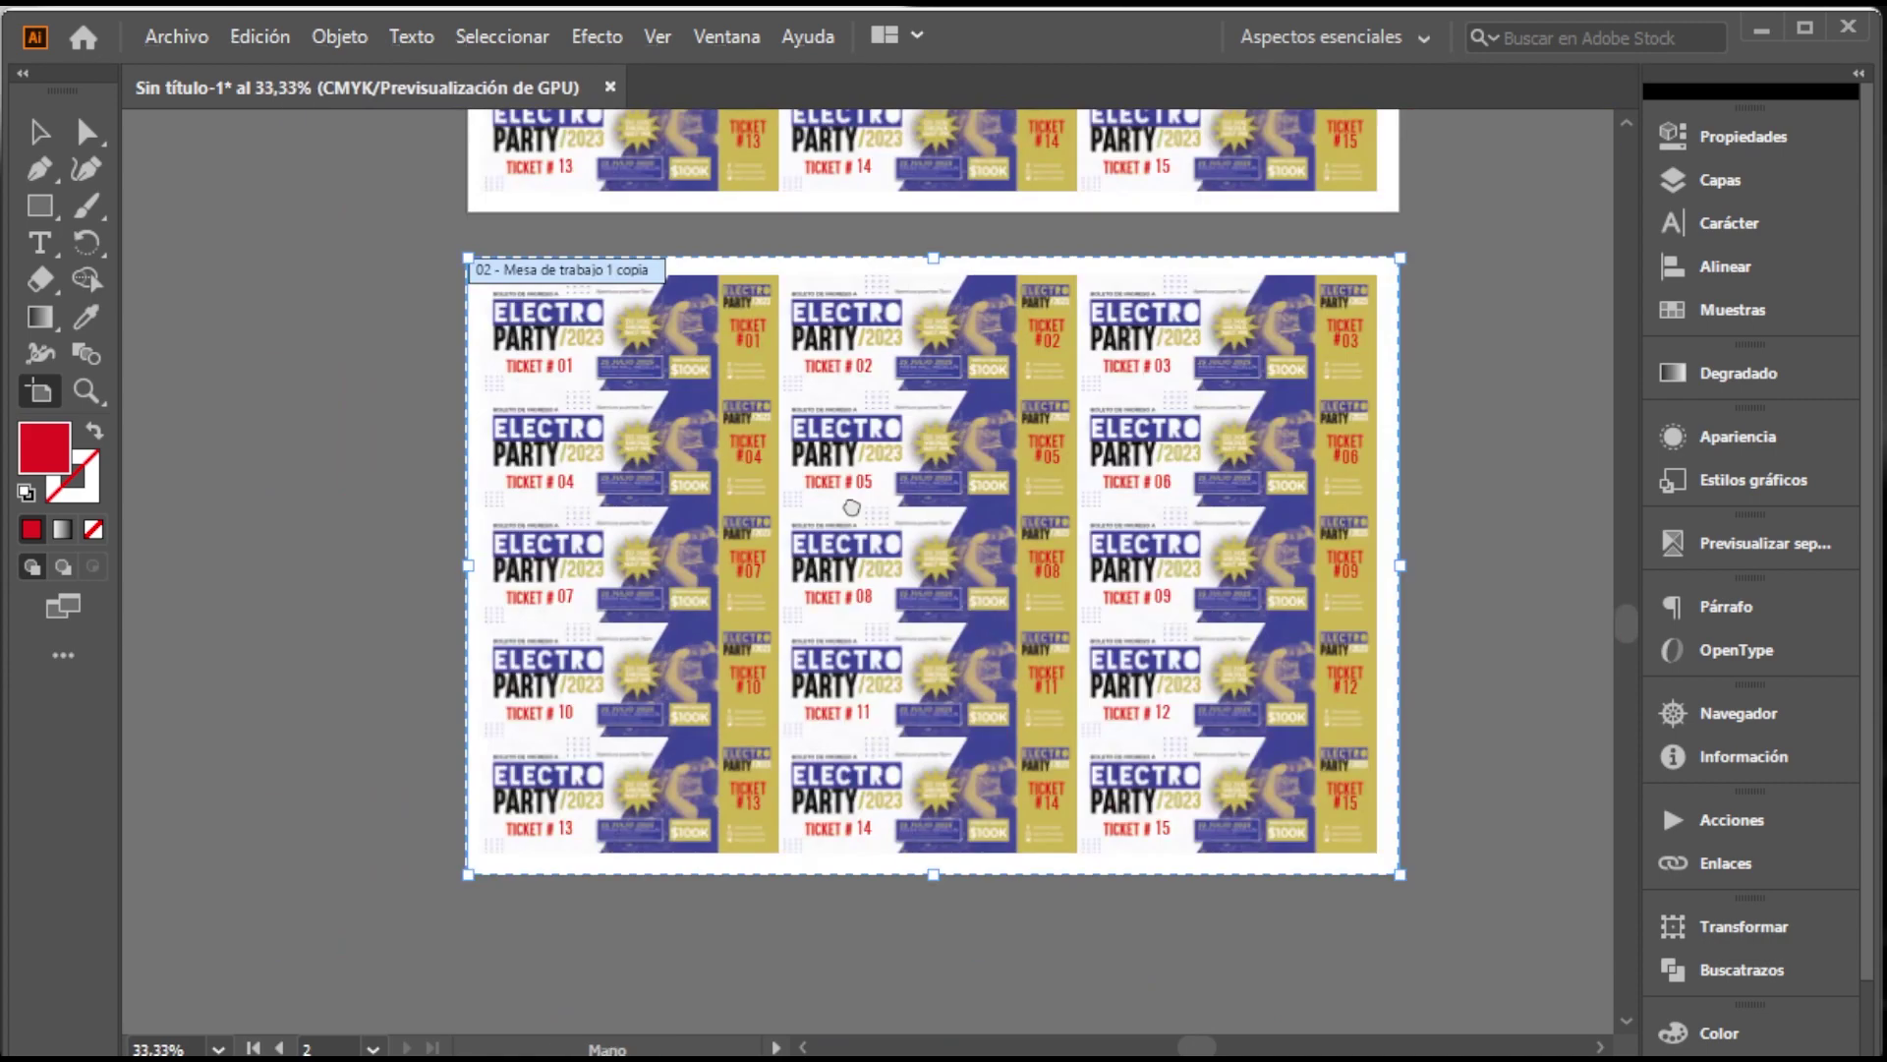
{"action": "left_click_drag", "start_coordinate": [851, 503], "coordinate": [834, 511]}
Number the second artboard's ticket bodies from 16 to 30 with MakeNumbersSequence
{"action": "left_click", "coordinate": [51, 140]}
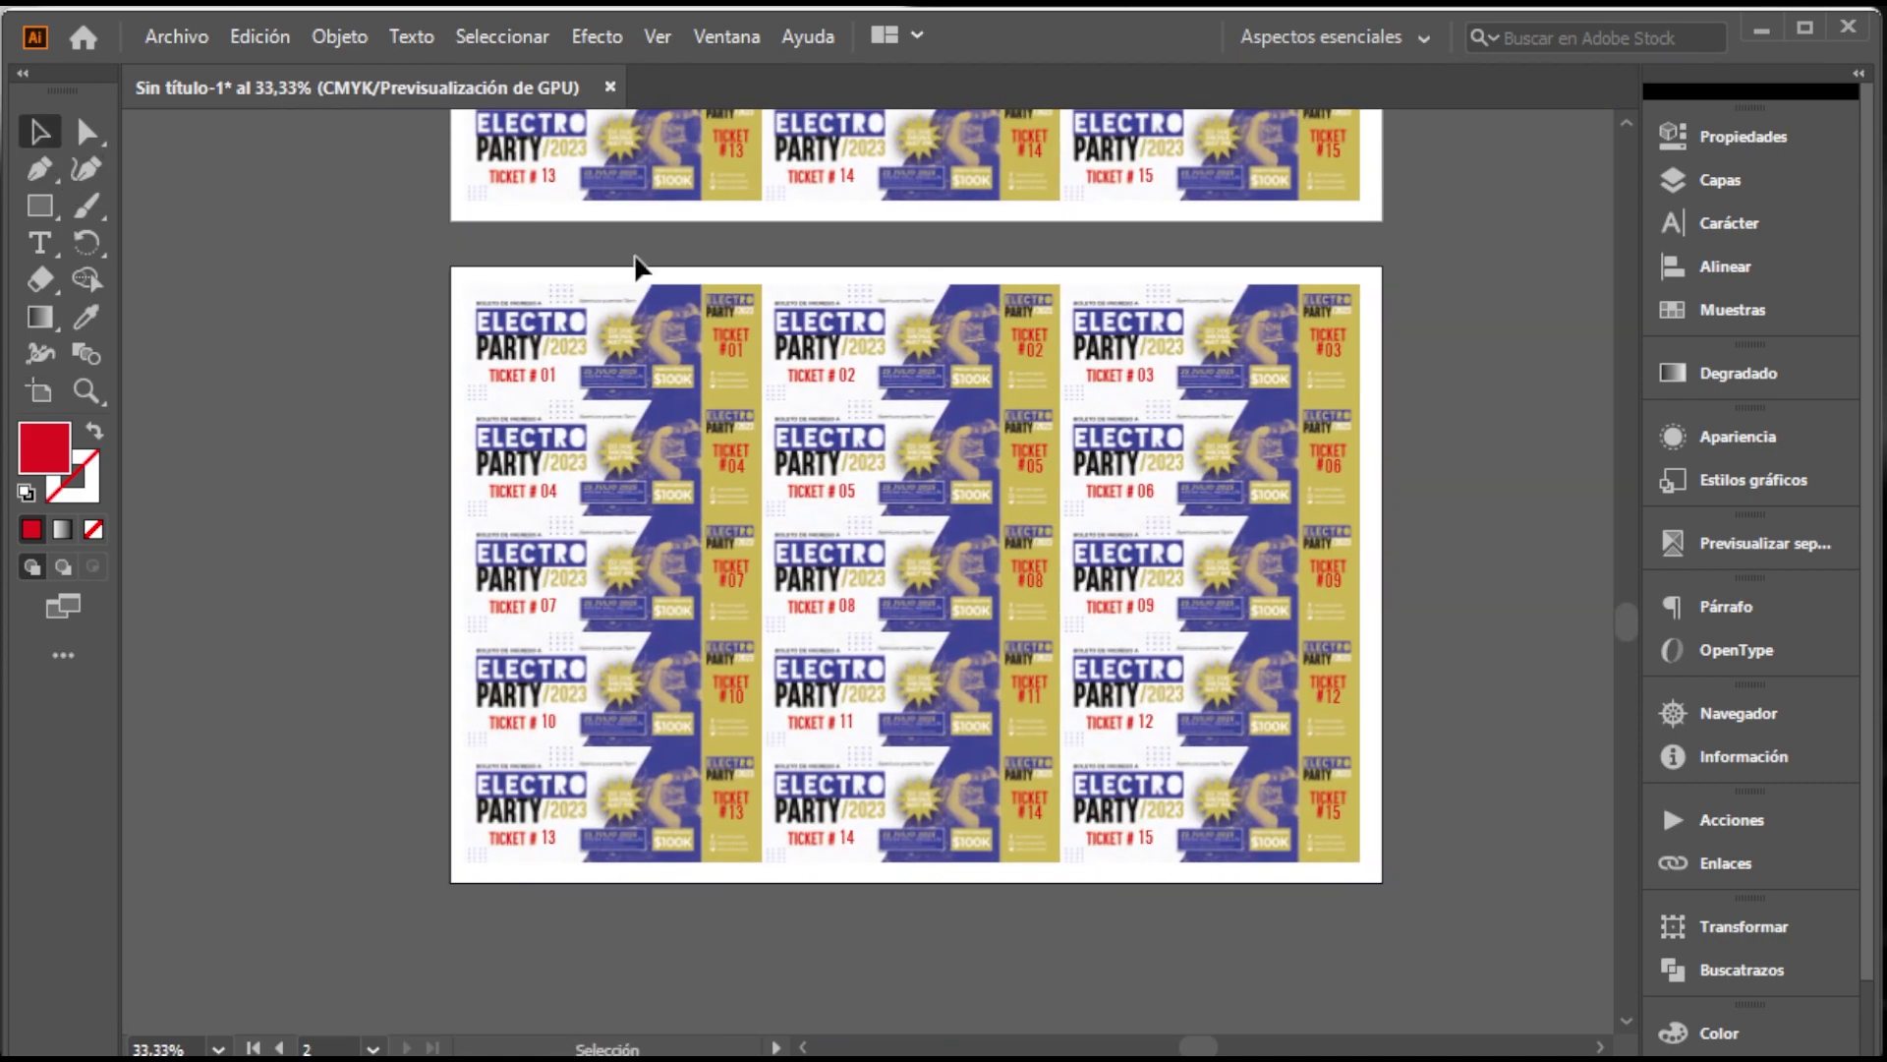
{"action": "left_click_drag", "start_coordinate": [532, 264], "coordinate": [631, 924]}
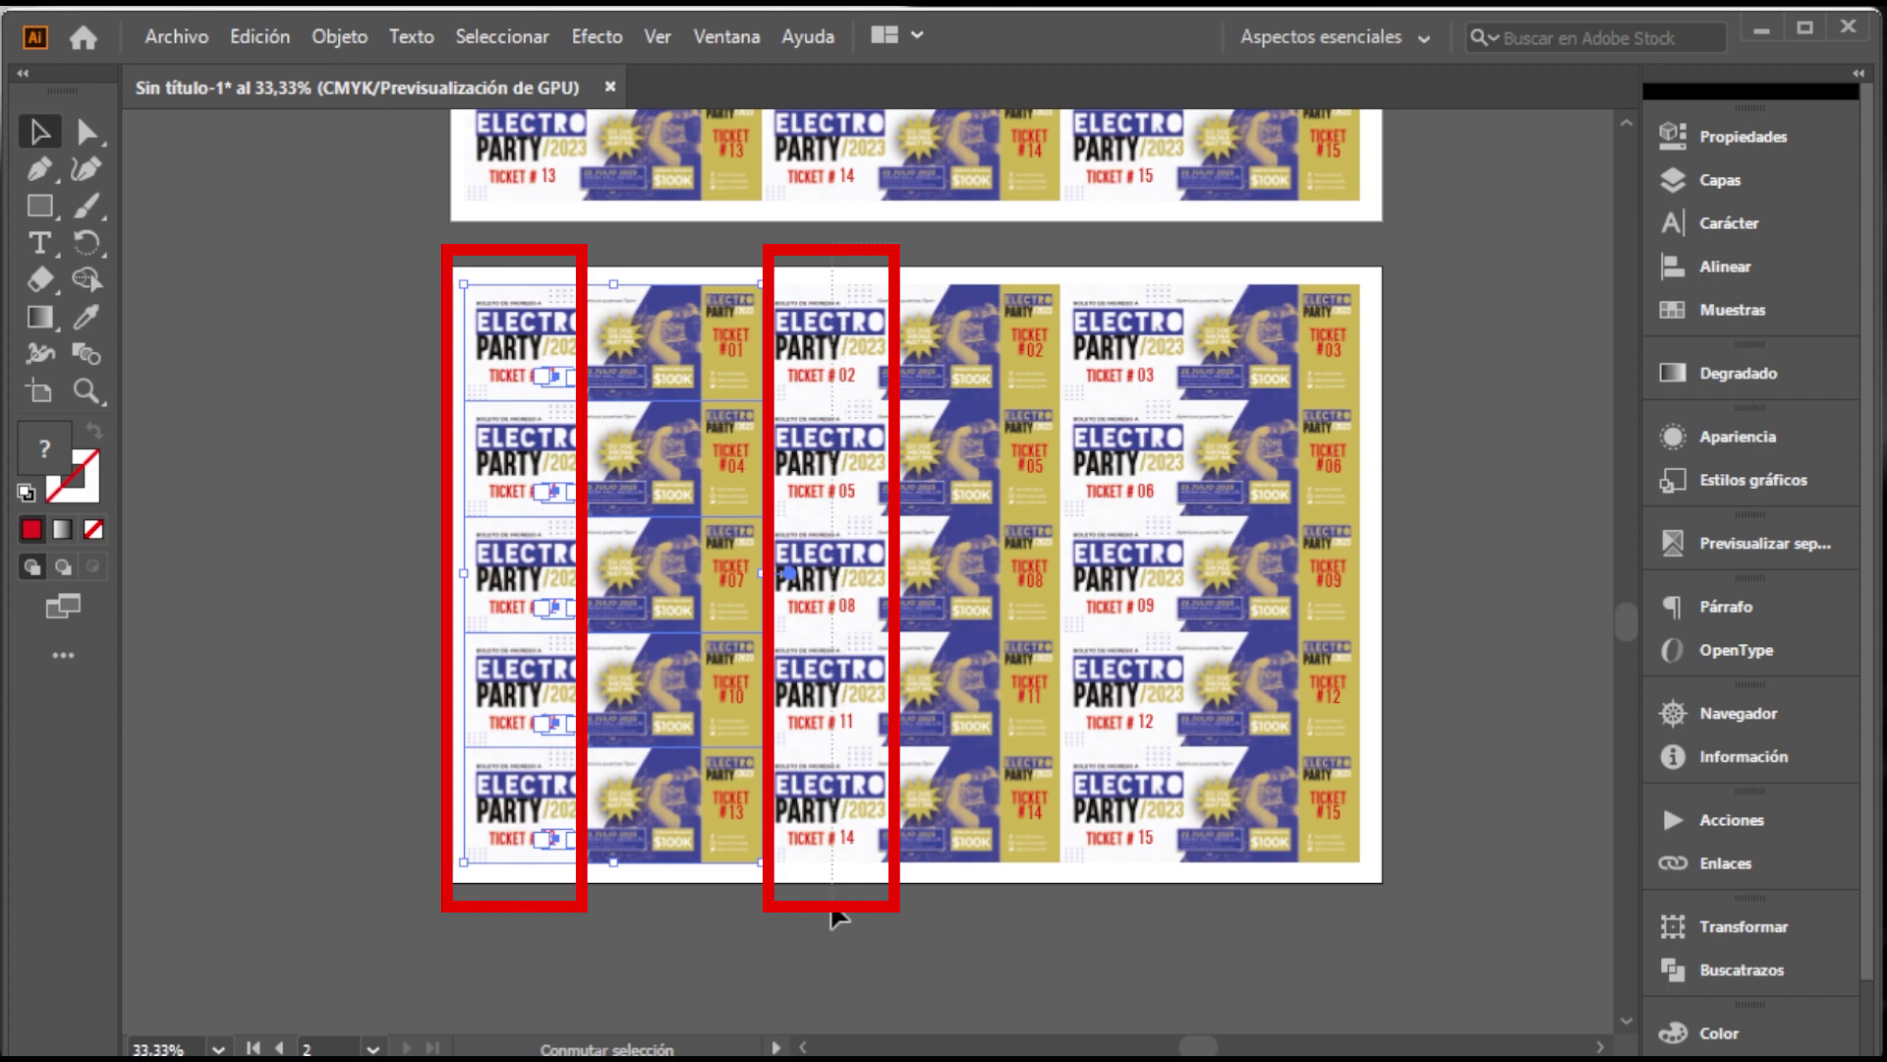
{"action": "left_click", "coordinate": [181, 36]}
{"action": "mouse_move", "coordinate": [295, 705]}
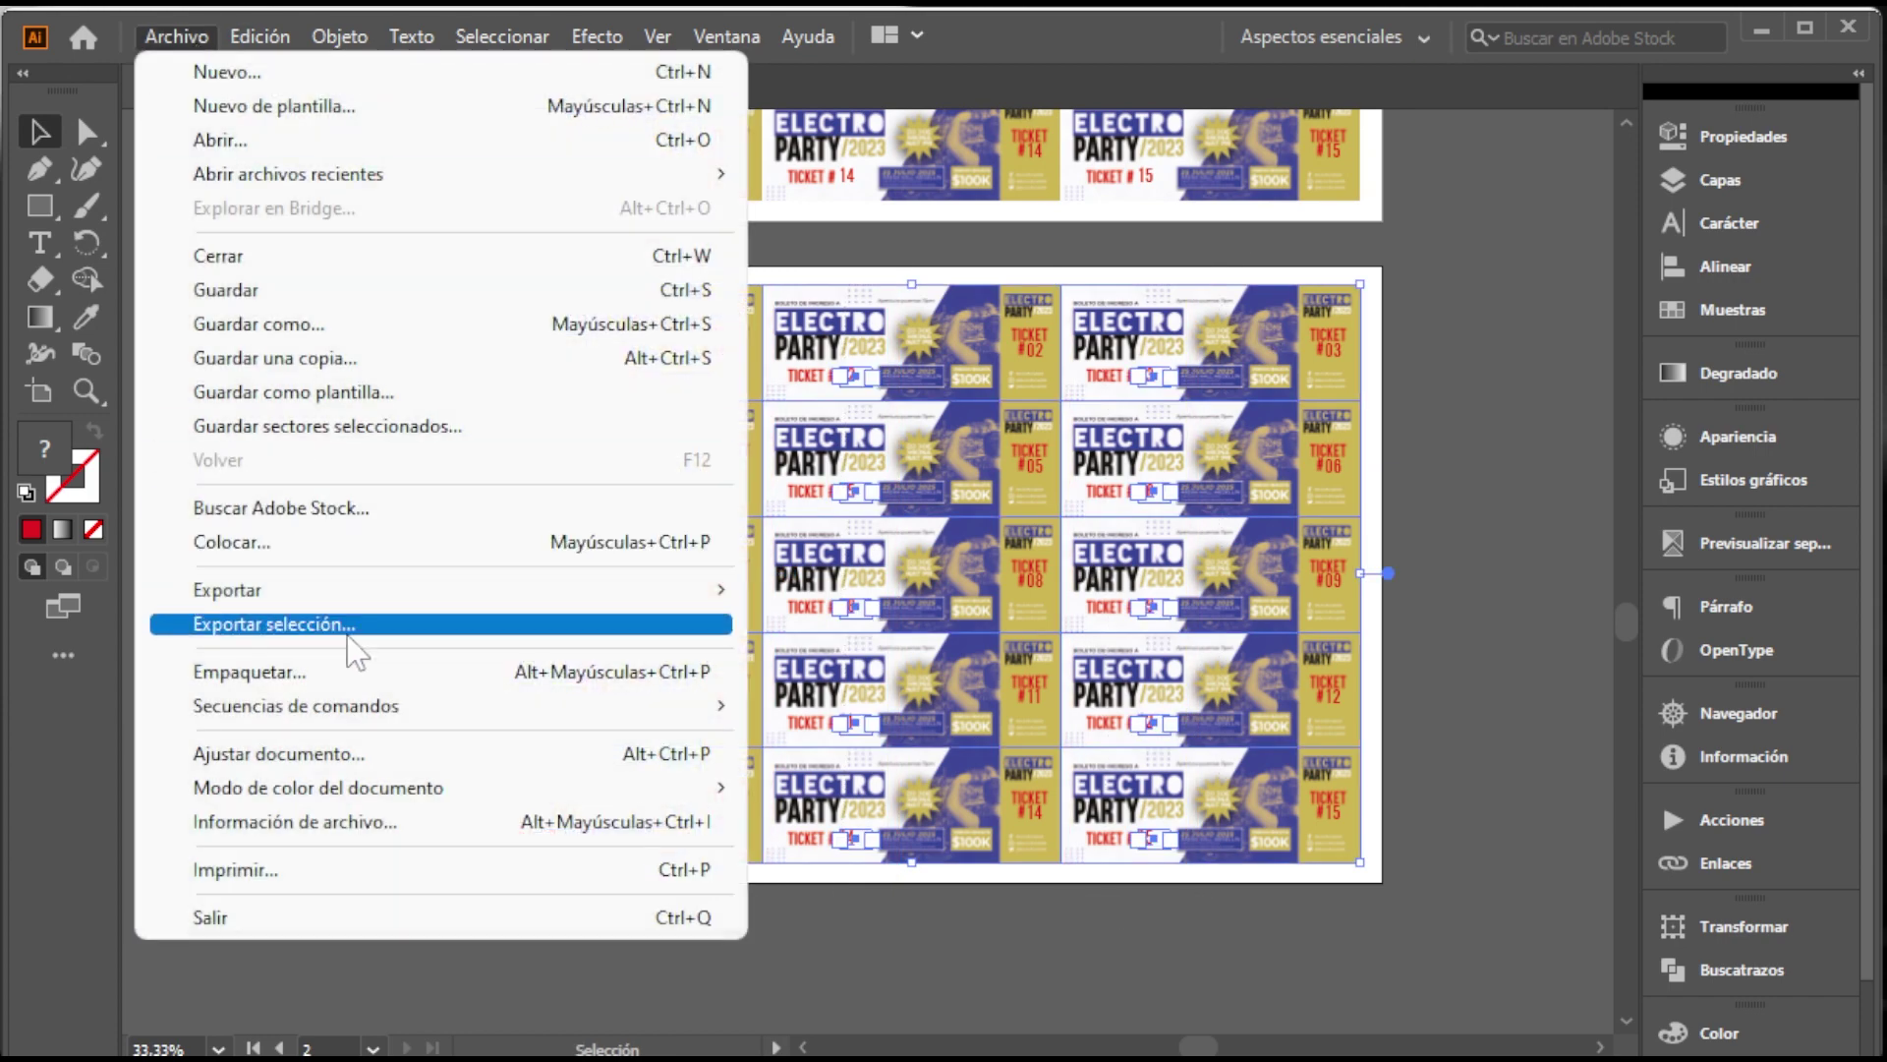
{"action": "left_click", "coordinate": [865, 875]}
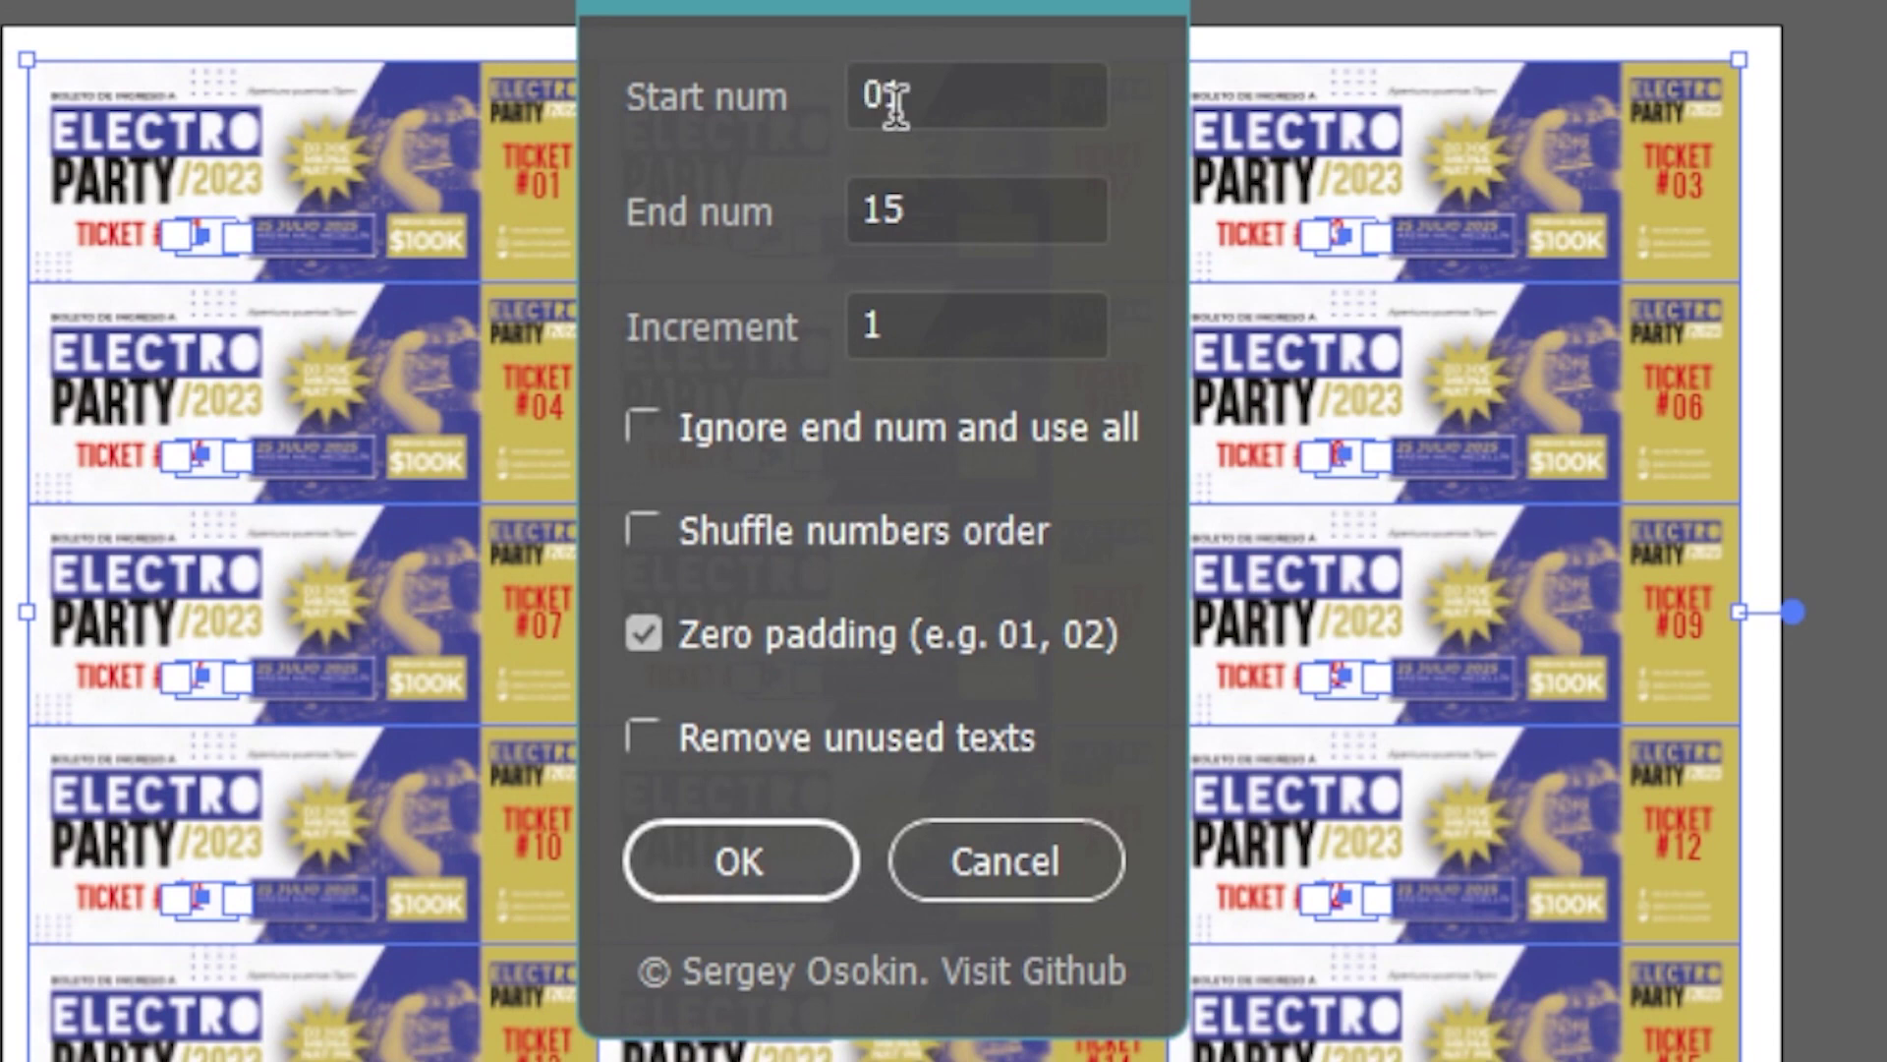
{"action": "double_click", "coordinate": [893, 103]}
{"action": "type", "text": "16"}
{"action": "key", "text": "Tab"}
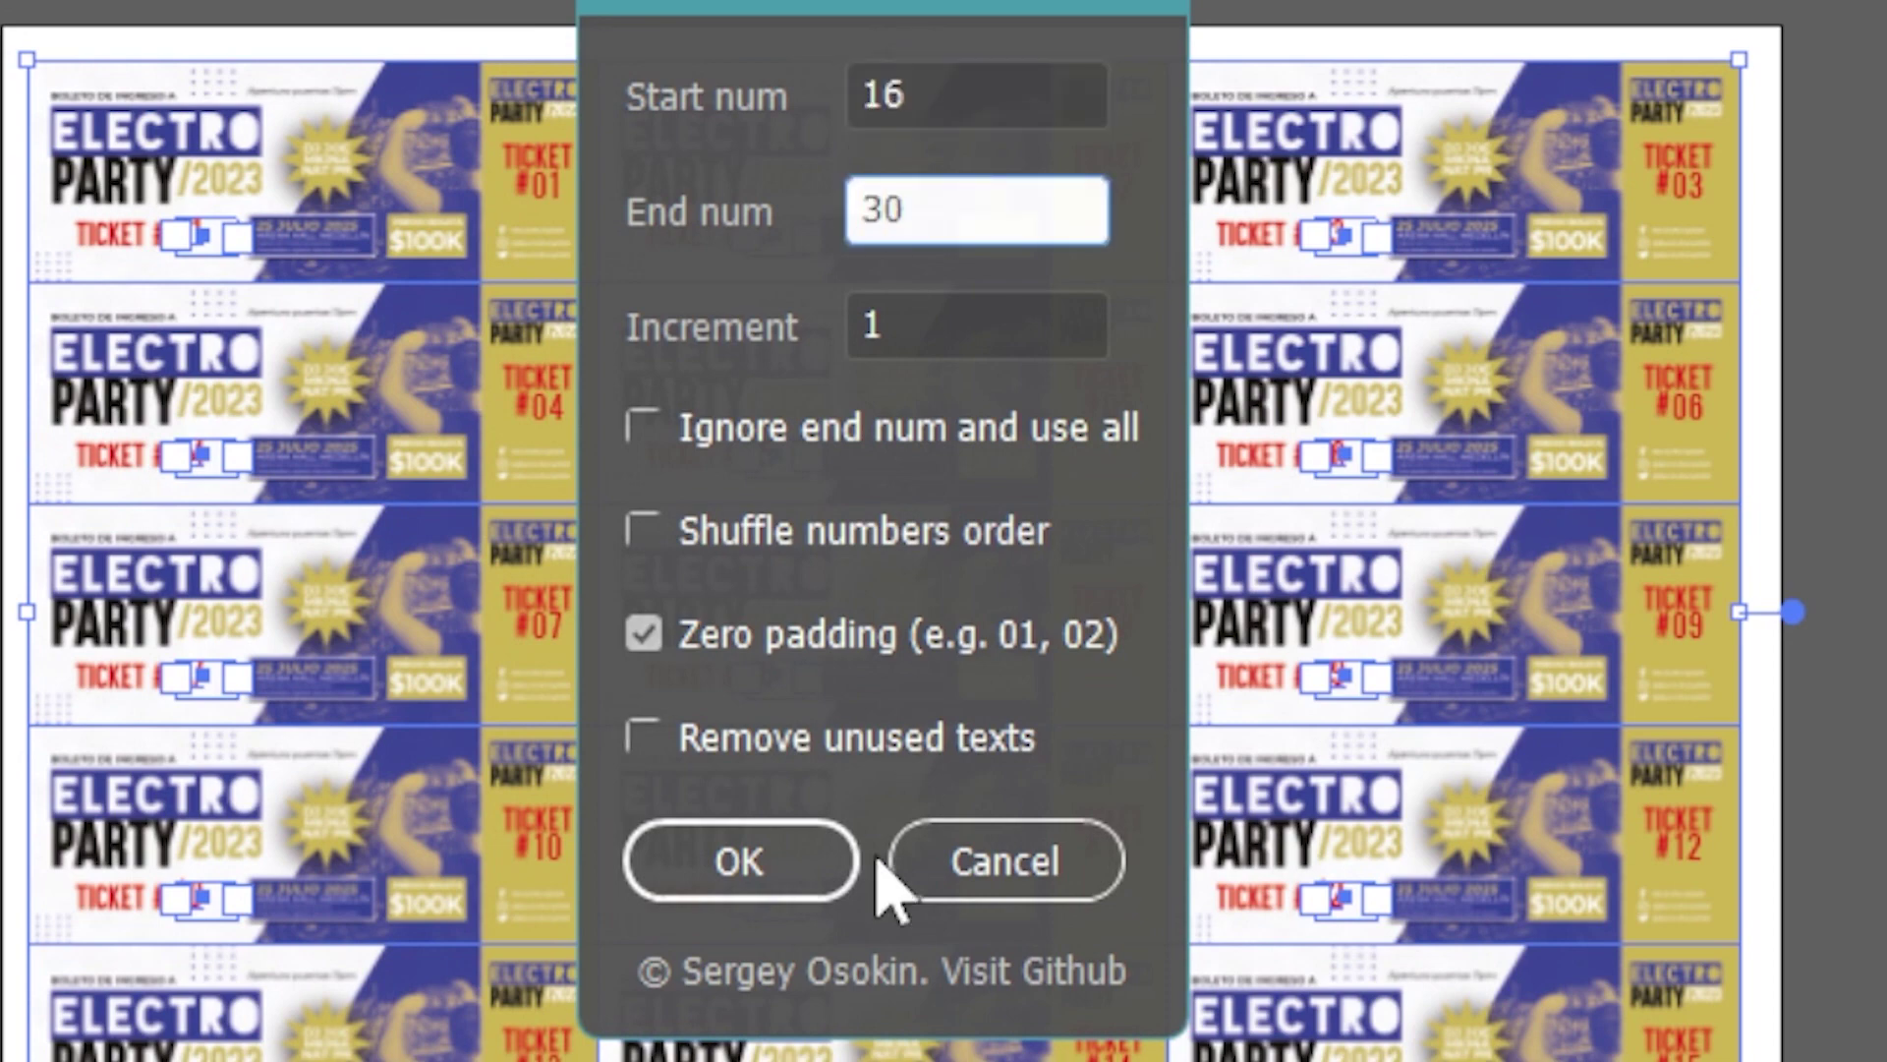
{"action": "left_click", "coordinate": [845, 861]}
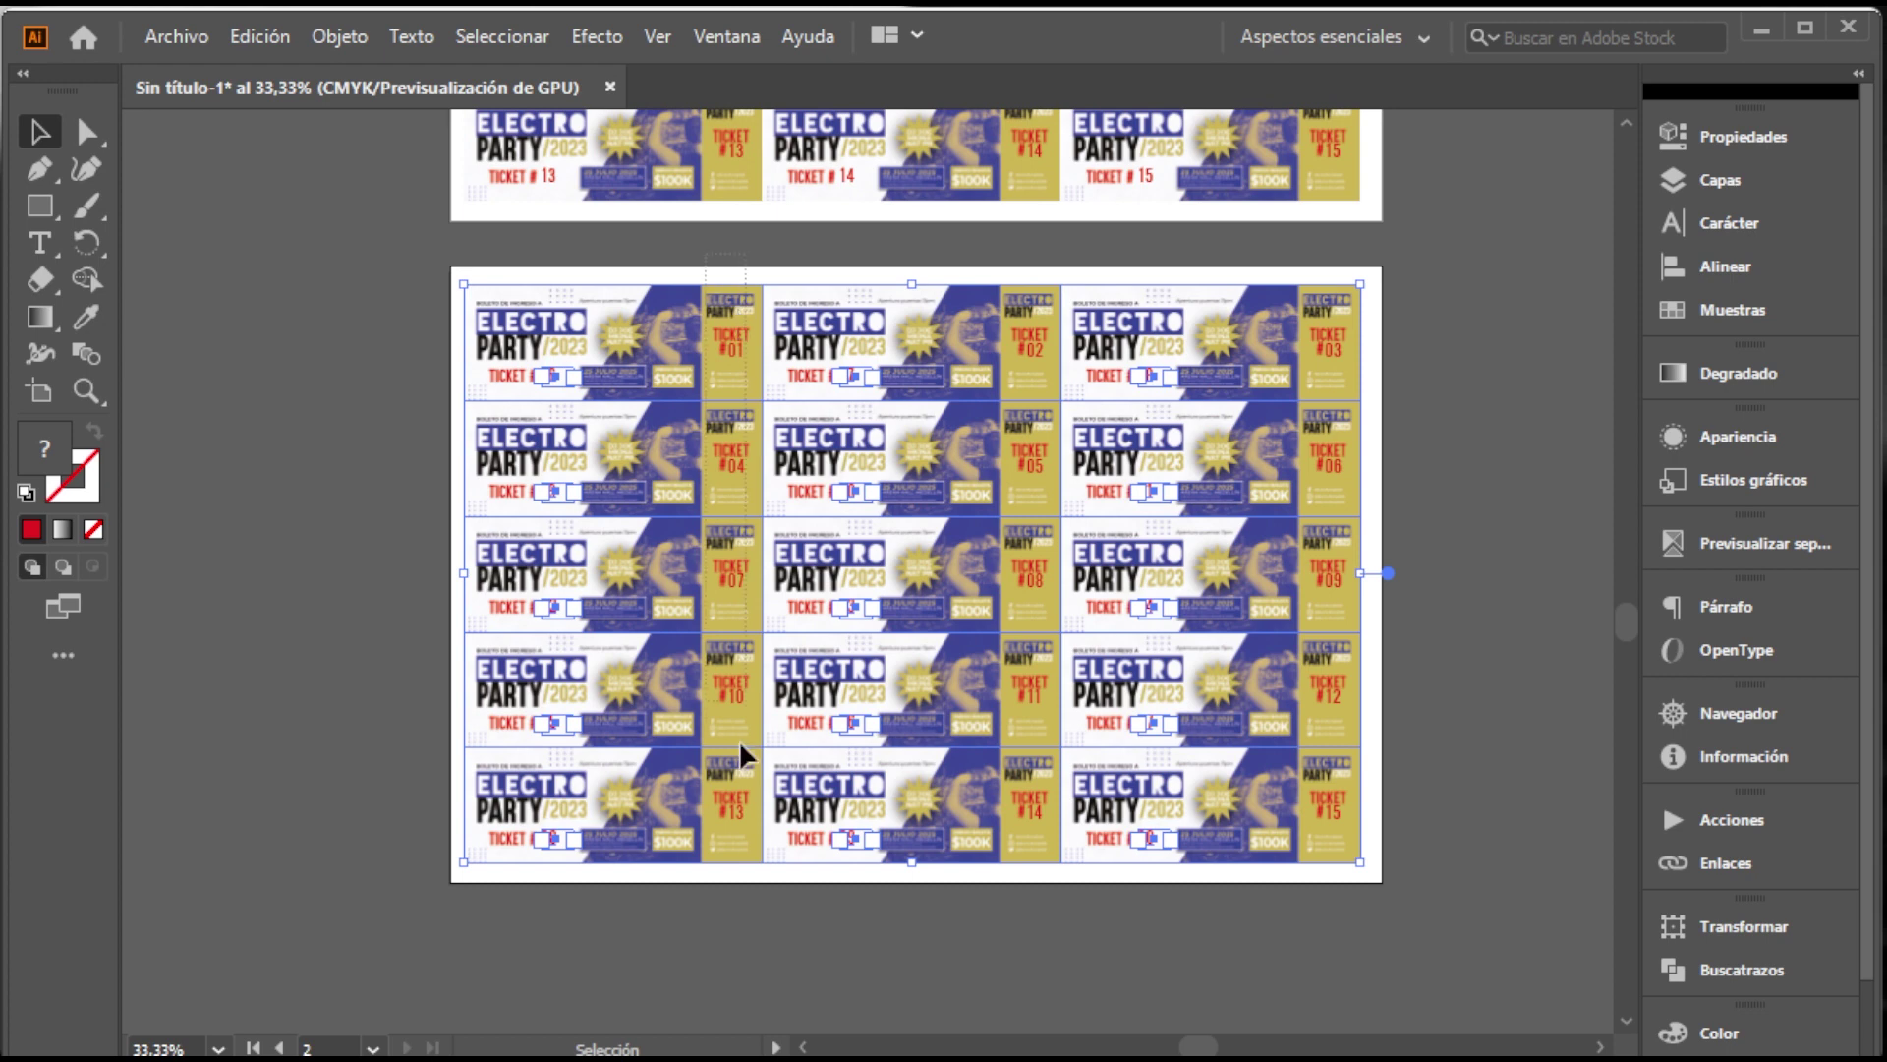
Select the second artboard's stub numbers and number them 16 to 30
{"action": "left_click_drag", "start_coordinate": [742, 758], "coordinate": [1017, 263]}
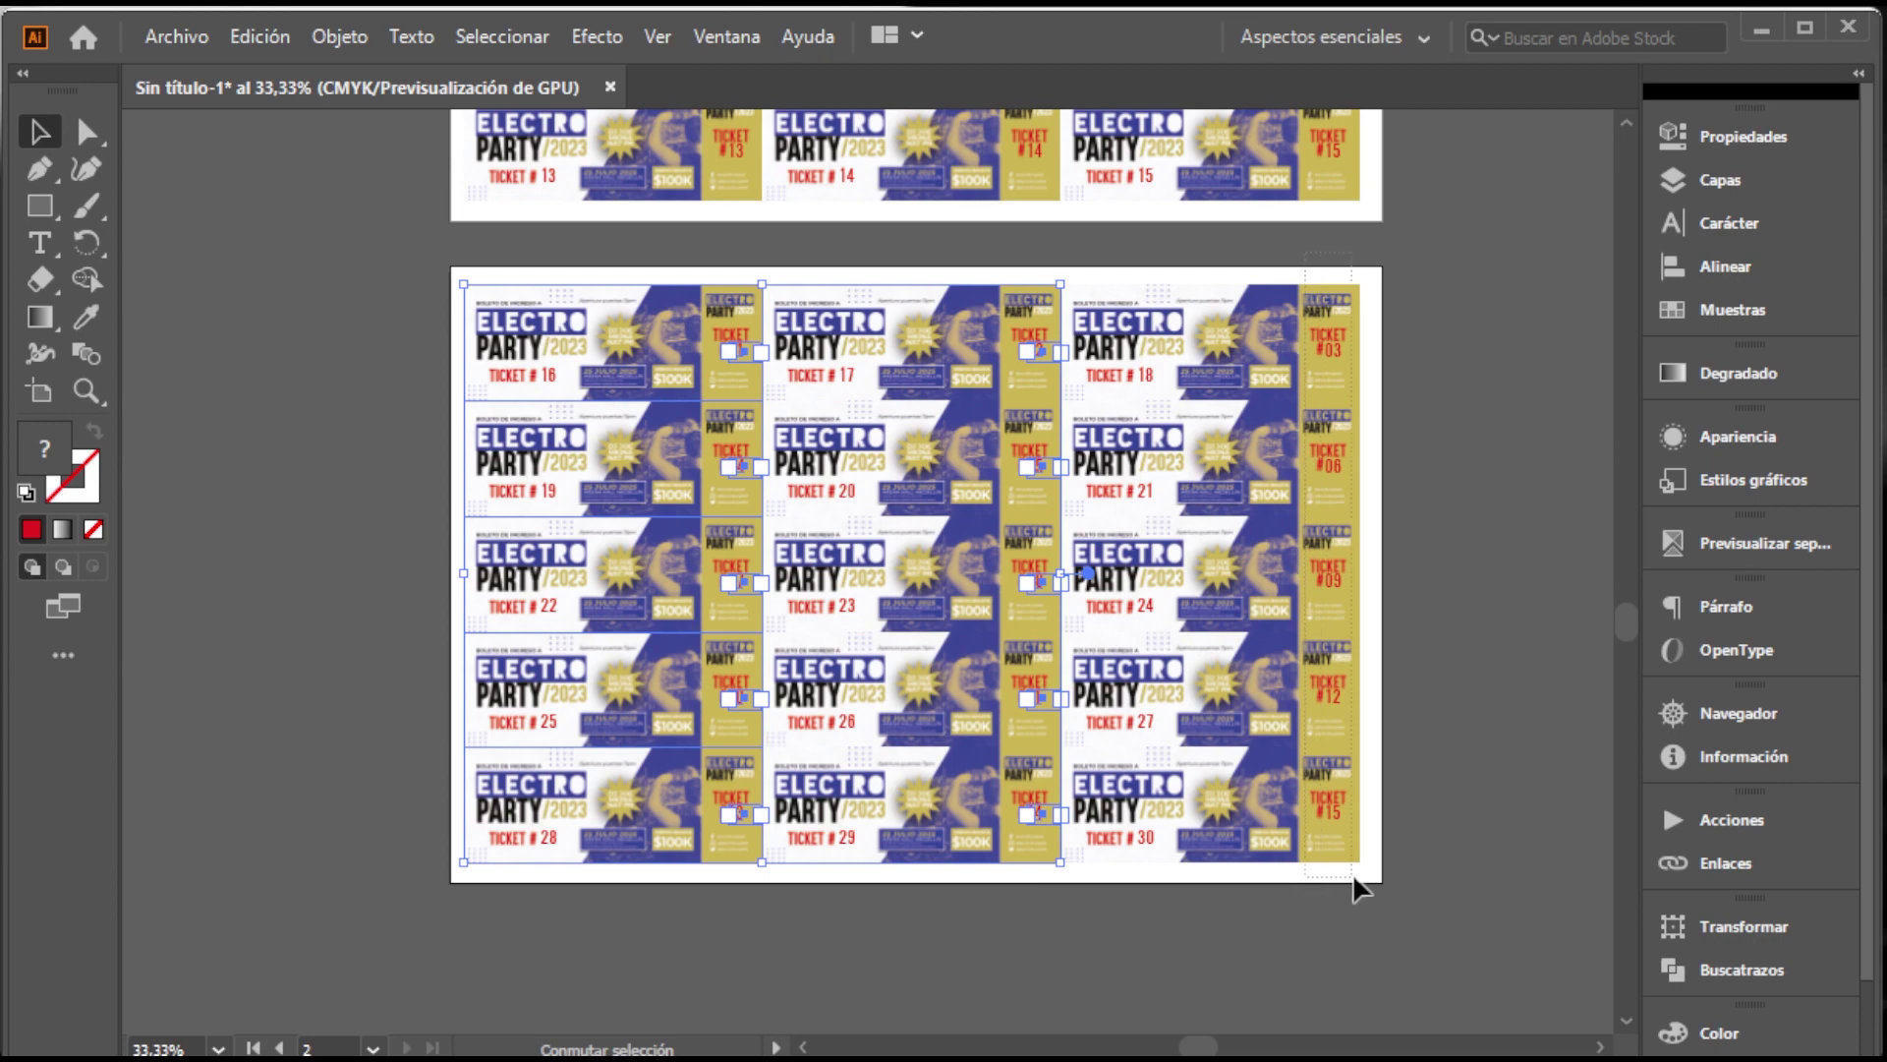
{"action": "left_click_drag", "start_coordinate": [1355, 887], "coordinate": [1354, 888]}
{"action": "left_click", "coordinate": [177, 37]}
{"action": "mouse_move", "coordinate": [295, 706]}
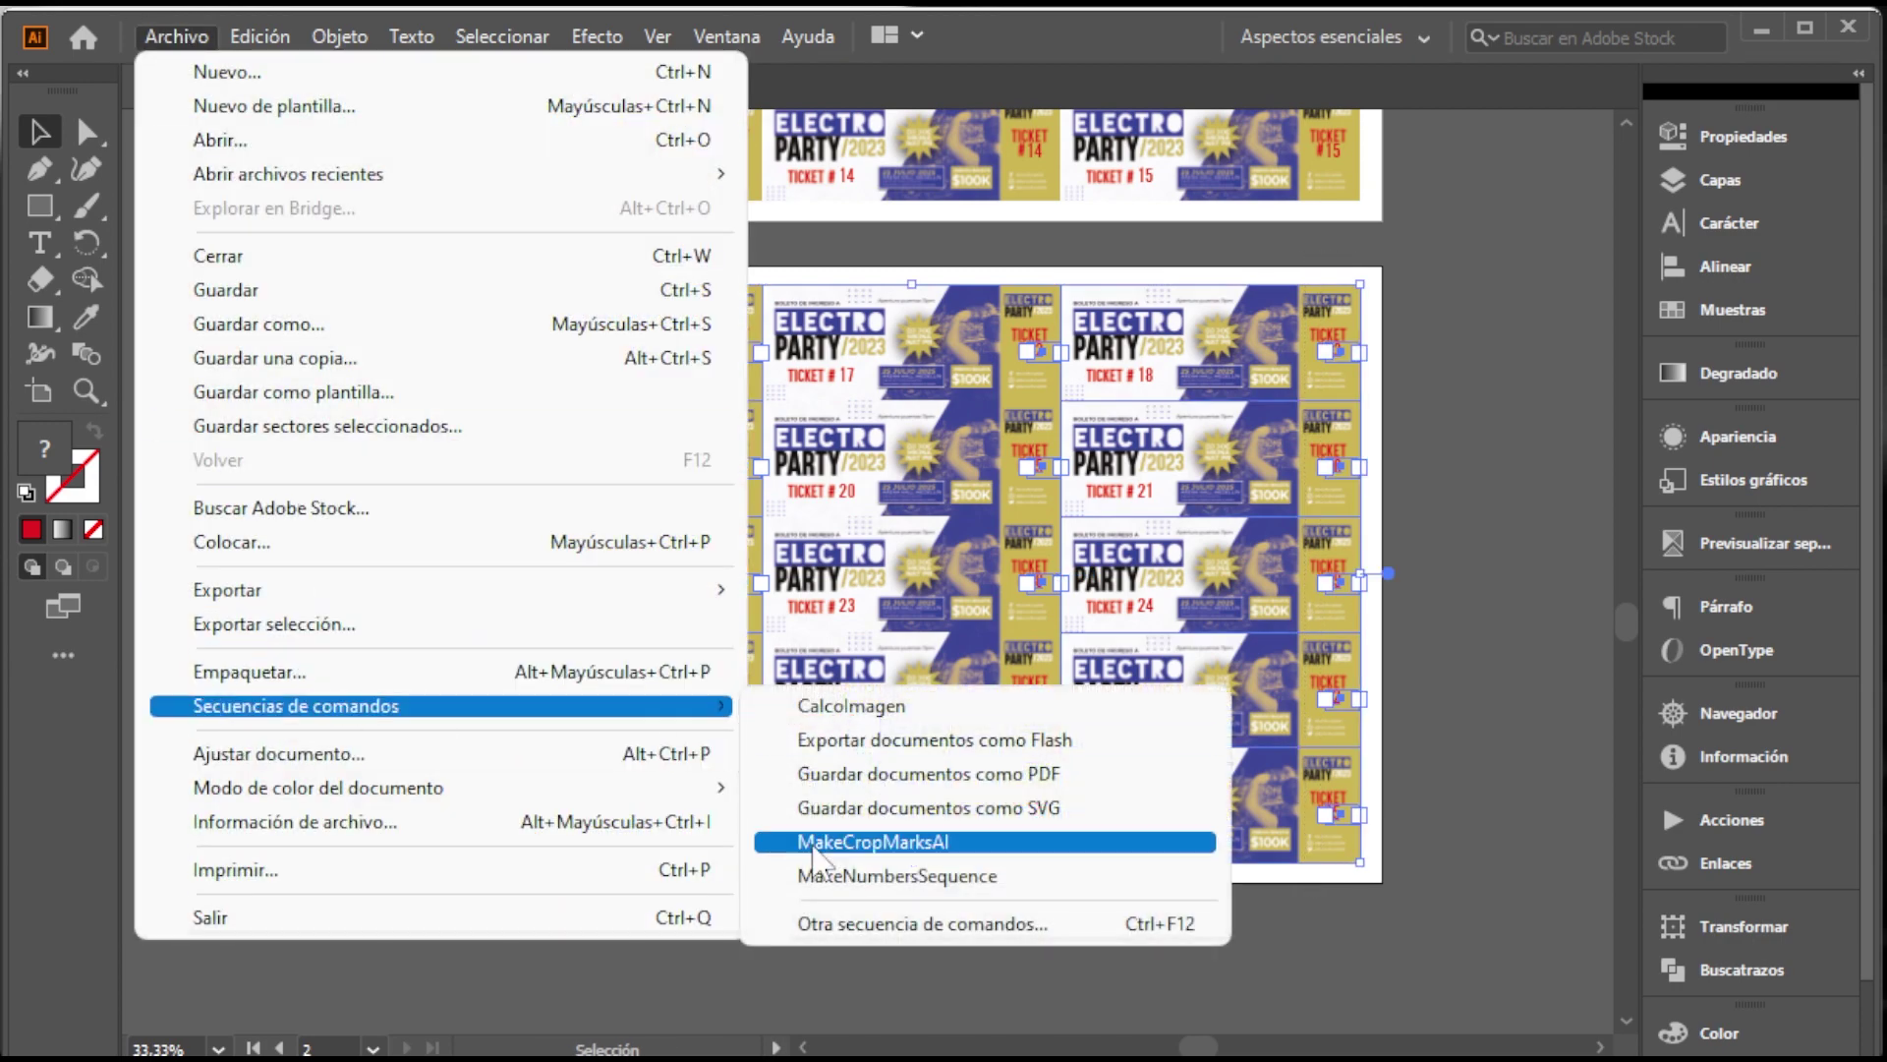
{"action": "left_click", "coordinate": [873, 875]}
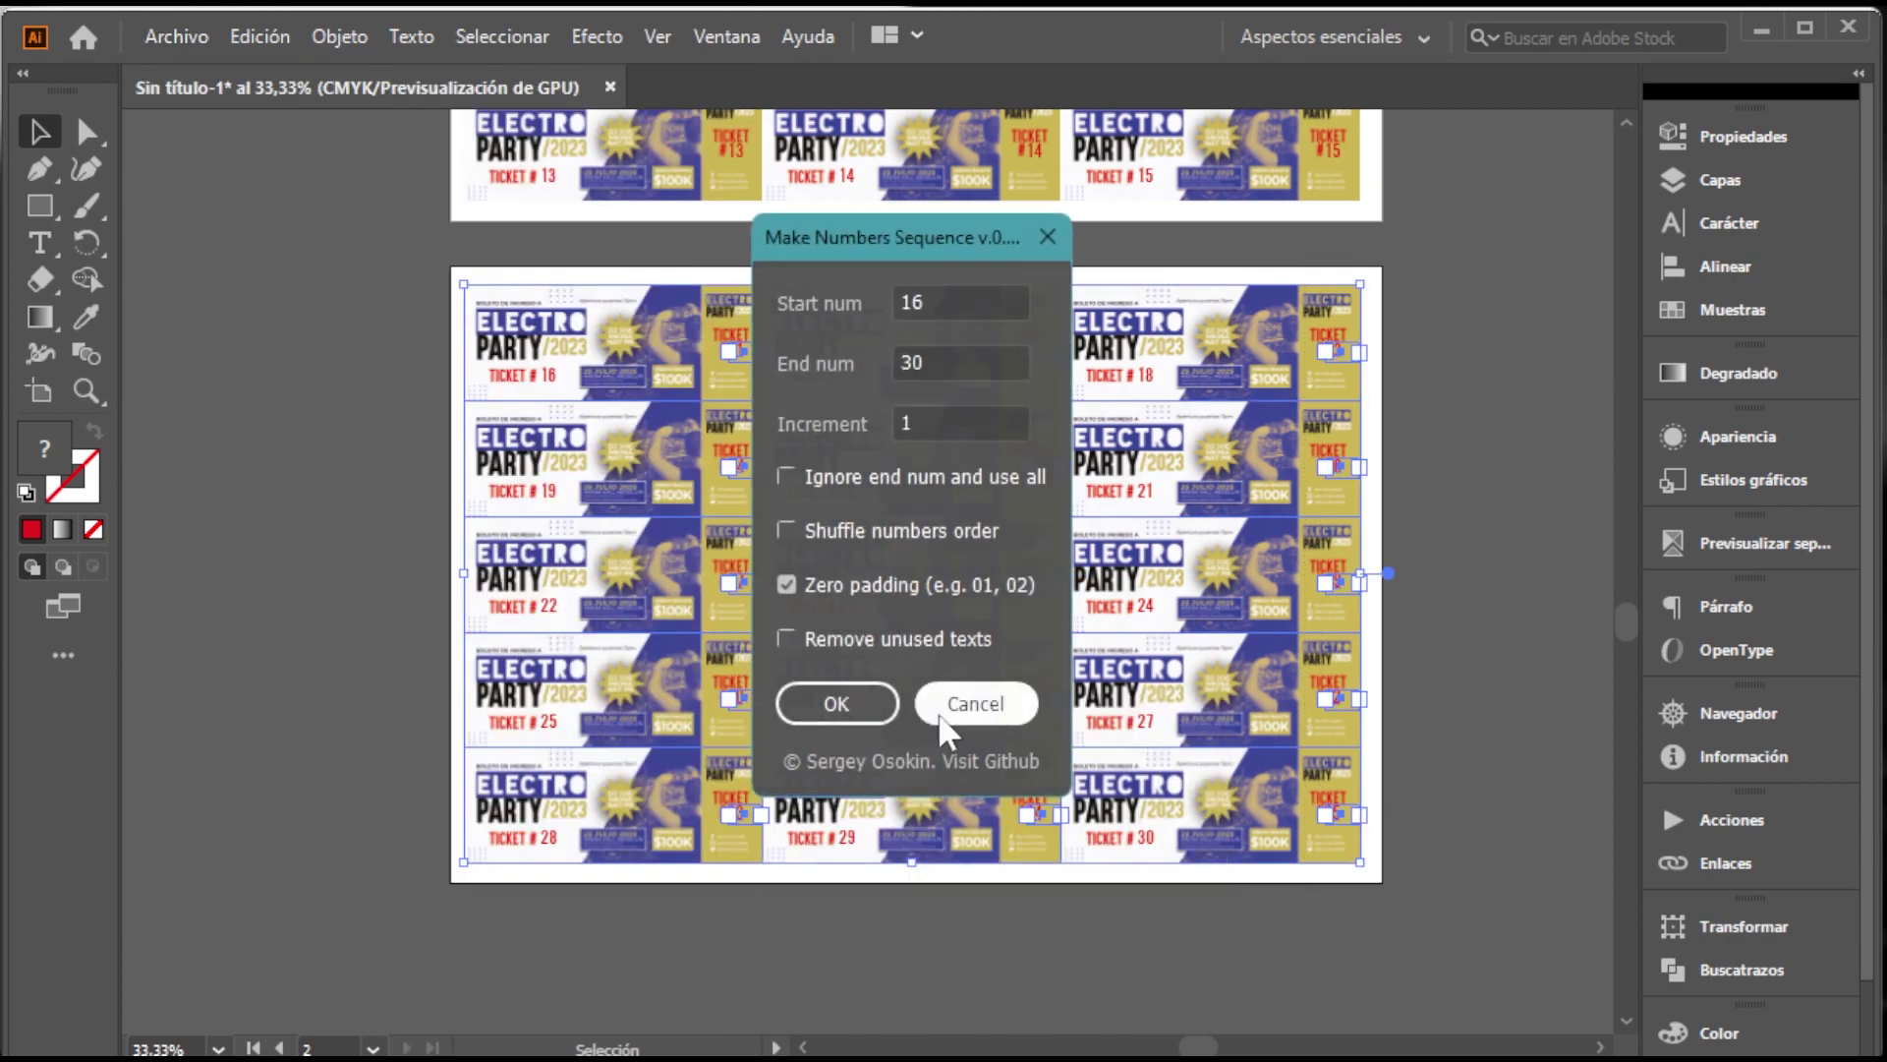
{"action": "left_click", "coordinate": [863, 708]}
{"action": "left_click", "coordinate": [1453, 603]}
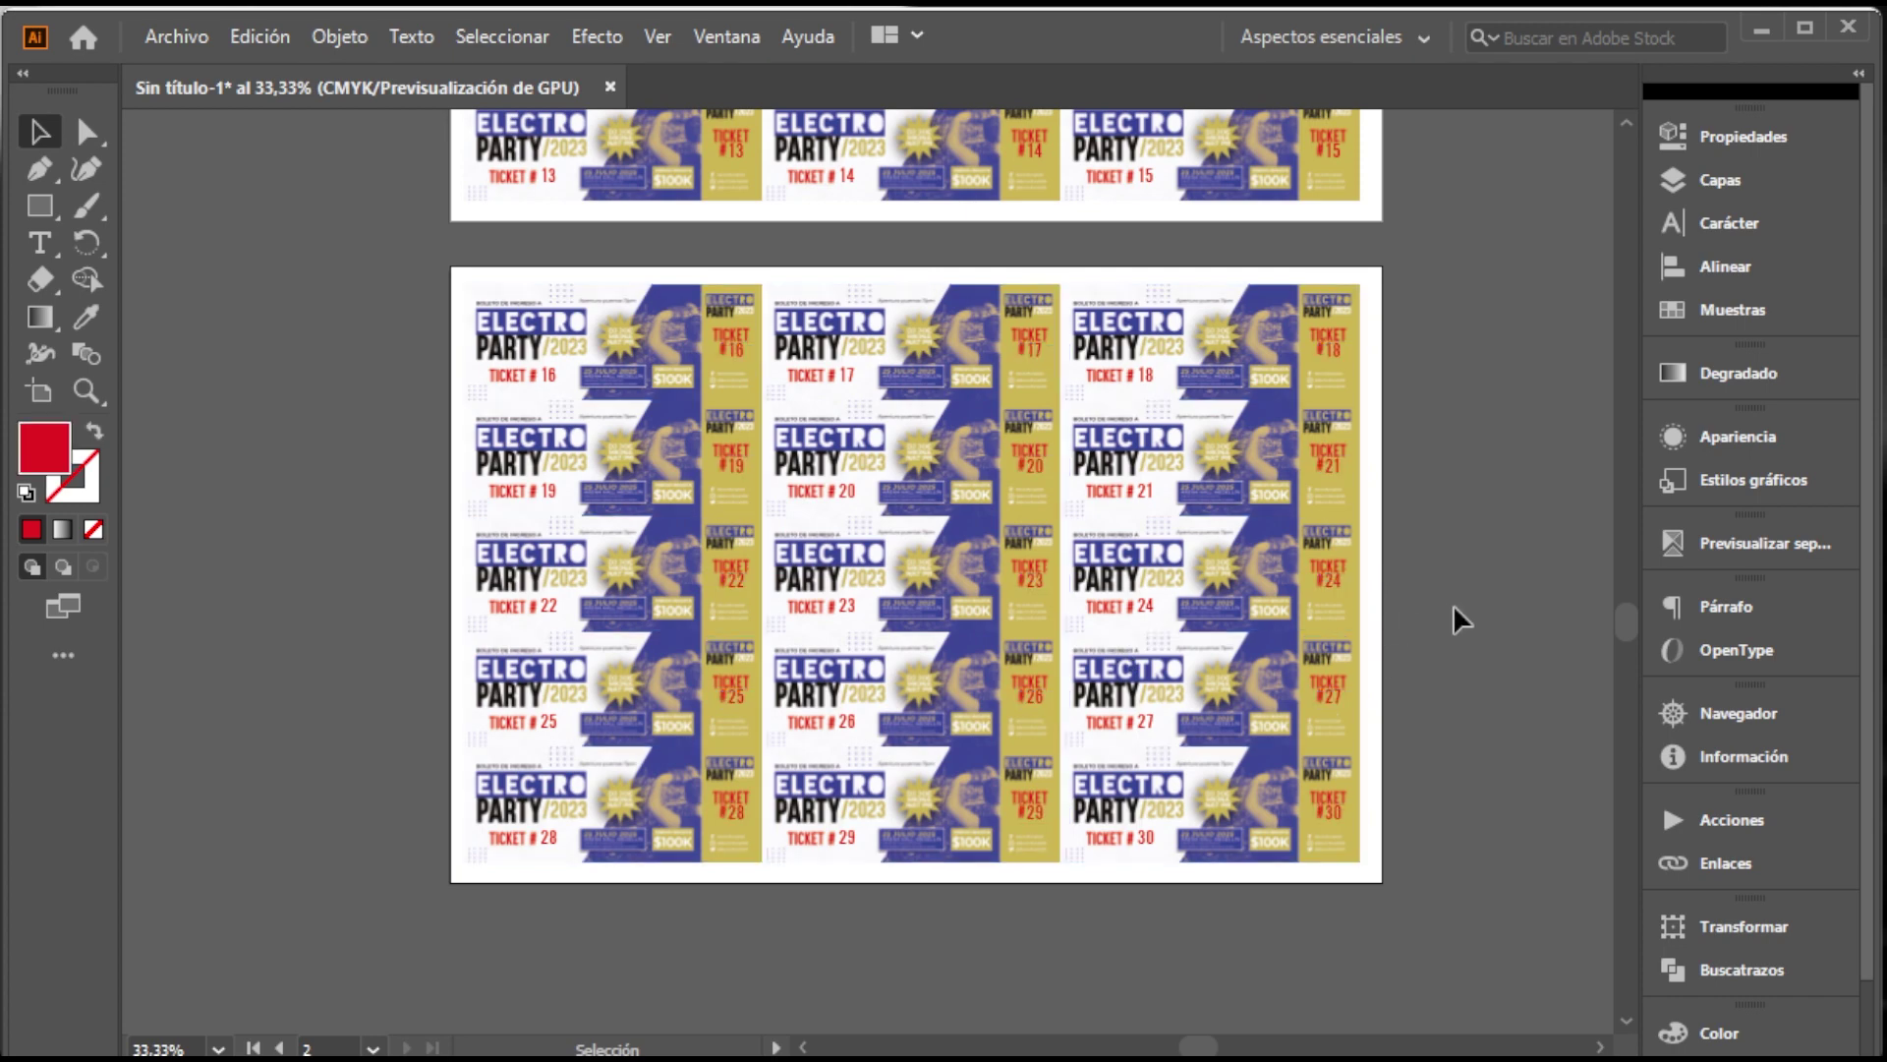
{"action": "scroll", "coordinate": [687, 345], "scroll_direction": "up", "scroll_amount": 3}
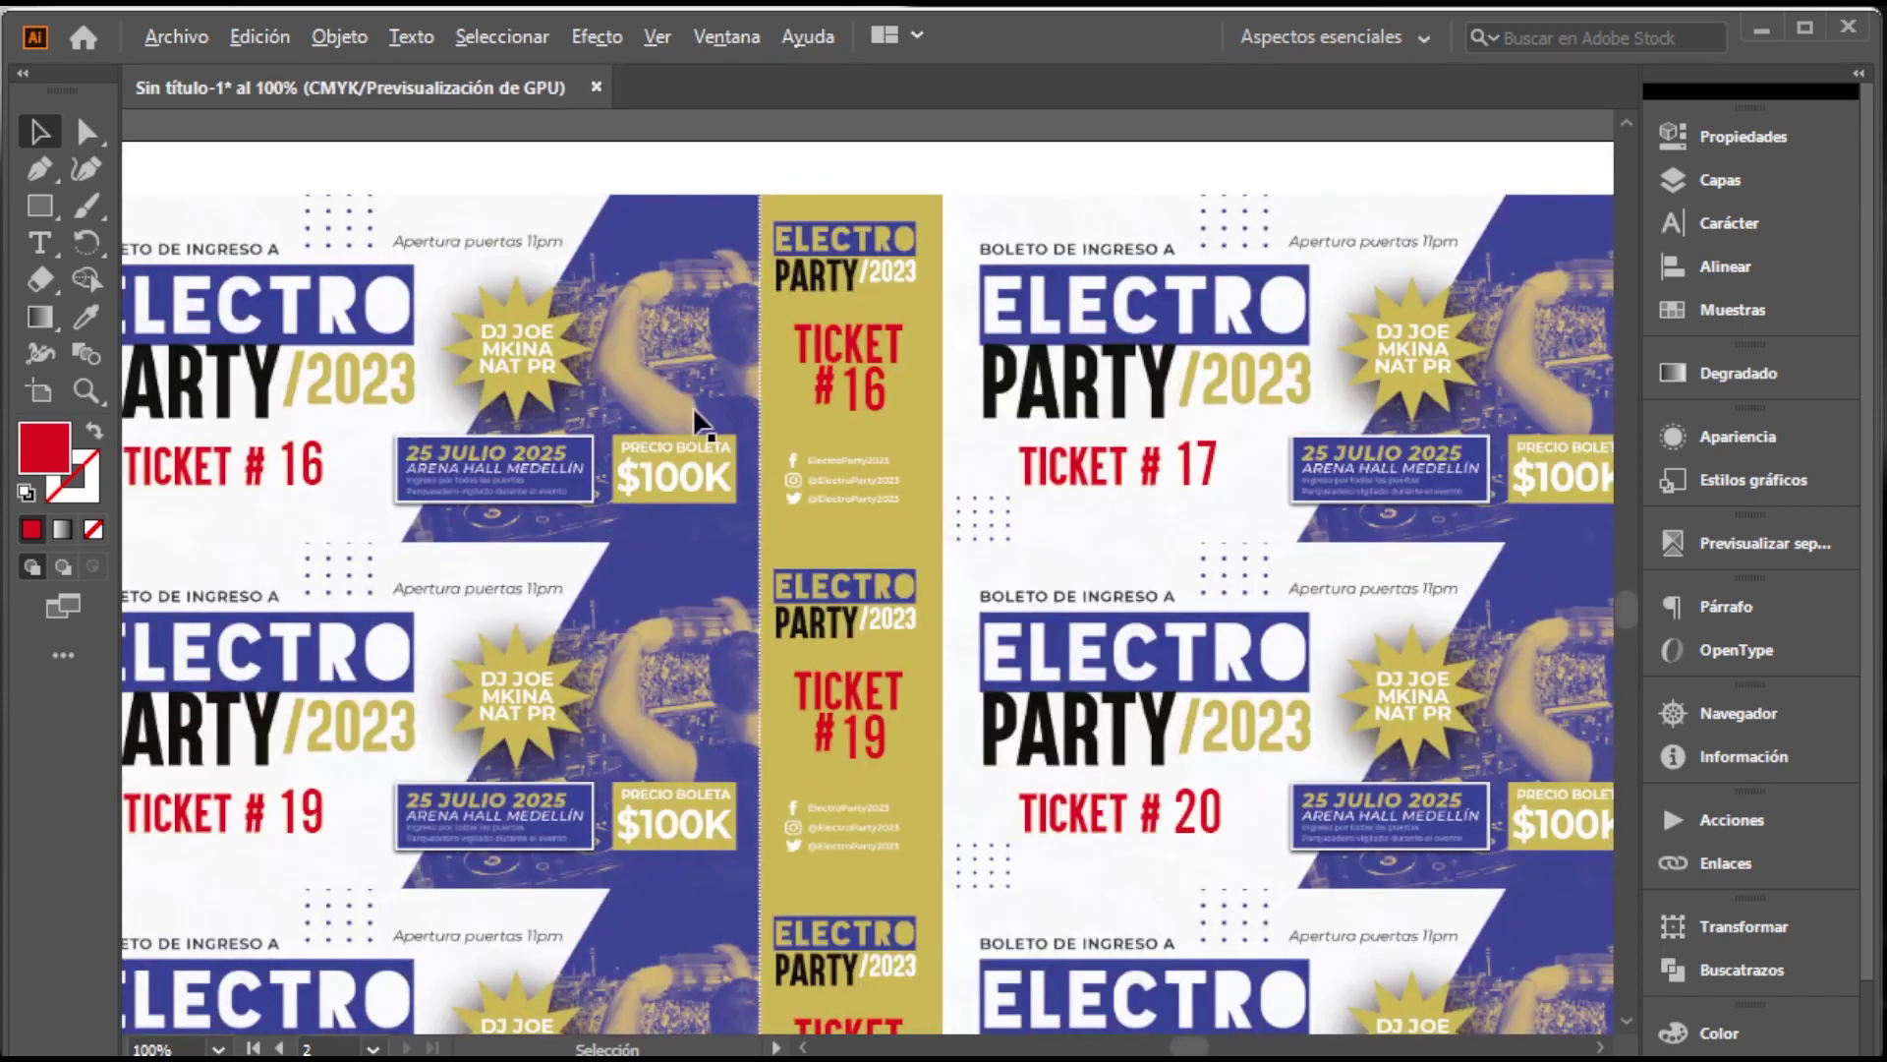
Zoom out to both artboards and undo the second artboard's stub numbering
{"action": "scroll", "coordinate": [694, 410], "scroll_direction": "down", "scroll_amount": 1}
{"action": "scroll", "coordinate": [928, 527], "scroll_direction": "down", "scroll_amount": 2}
{"action": "scroll", "coordinate": [929, 528], "scroll_direction": "down", "scroll_amount": 3}
{"action": "scroll", "coordinate": [929, 528], "scroll_direction": "down", "scroll_amount": 3}
{"action": "scroll", "coordinate": [929, 527], "scroll_direction": "right", "scroll_amount": 3}
{"action": "scroll", "coordinate": [927, 535], "scroll_direction": "down", "scroll_amount": 2}
{"action": "scroll", "coordinate": [927, 536], "scroll_direction": "down", "scroll_amount": 1}
{"action": "scroll", "coordinate": [836, 521], "scroll_direction": "up", "scroll_amount": 2}
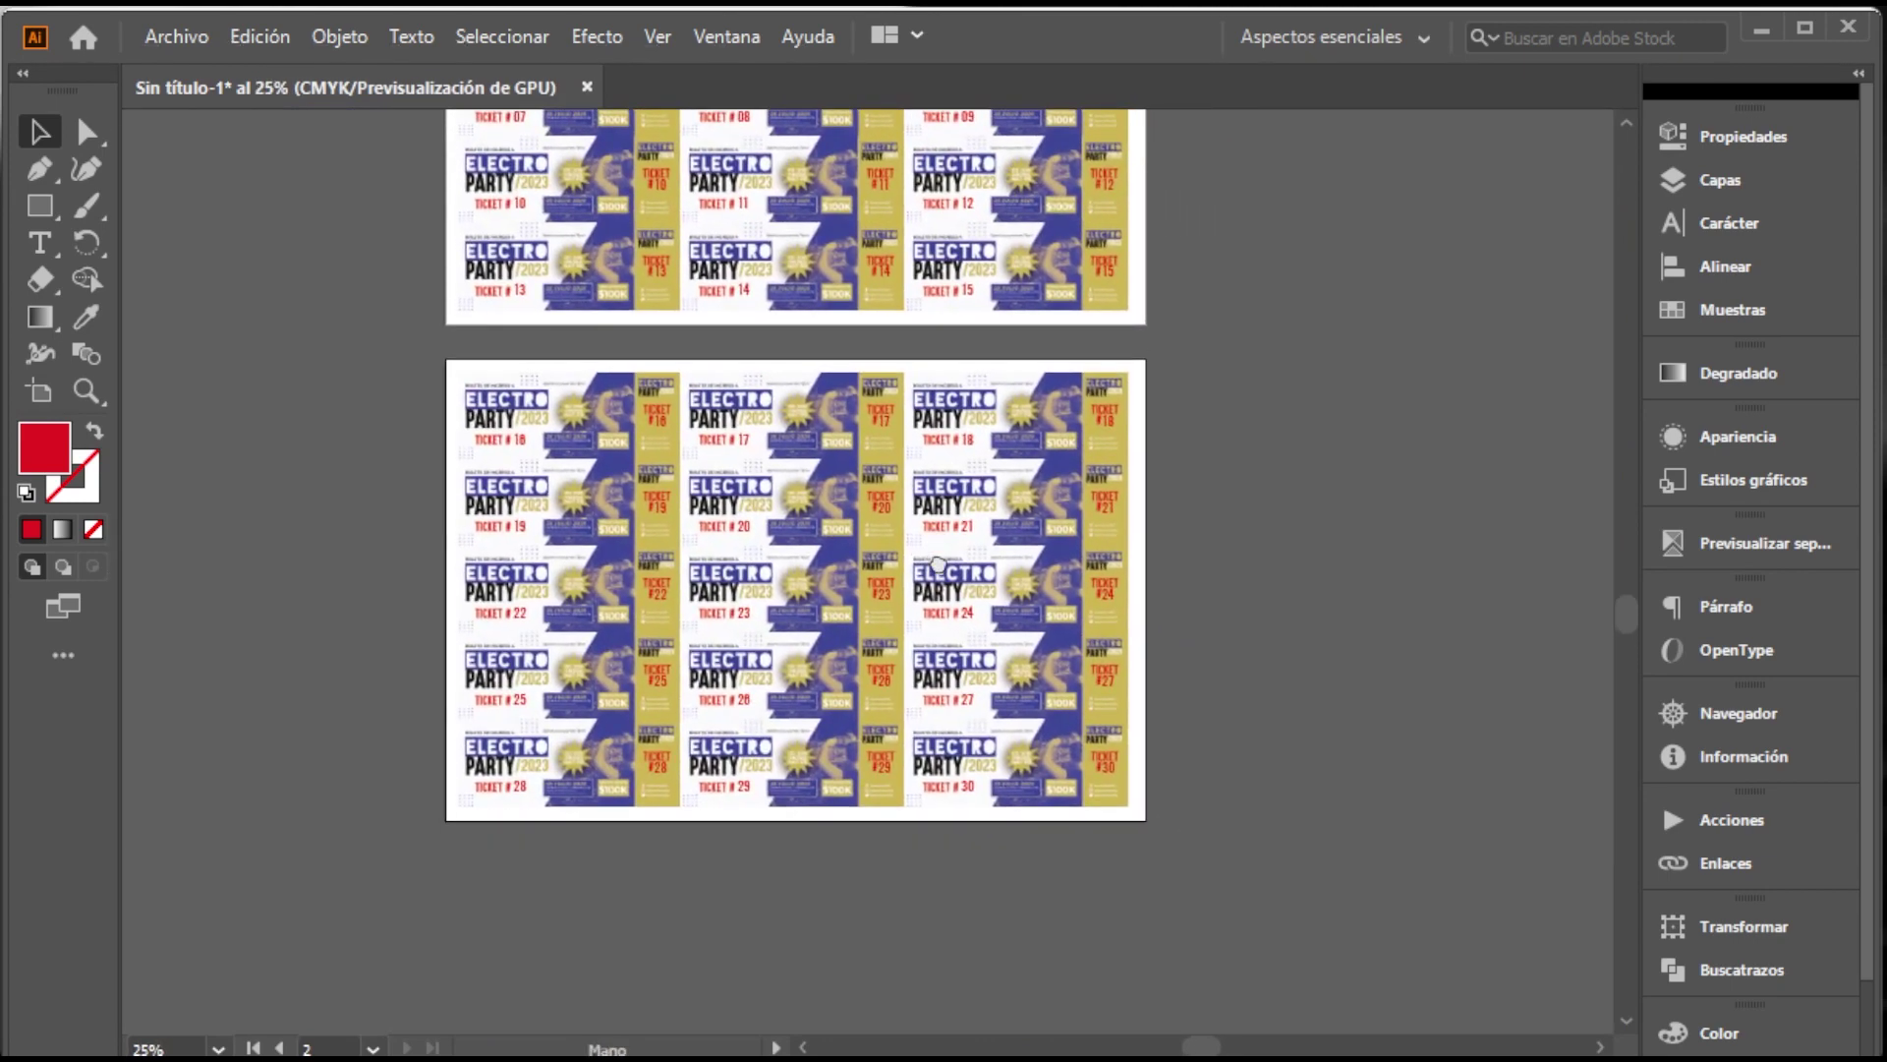
{"action": "scroll", "coordinate": [904, 601], "scroll_direction": "down", "scroll_amount": 1}
{"action": "left_click_drag", "start_coordinate": [901, 602], "coordinate": [590, 540]}
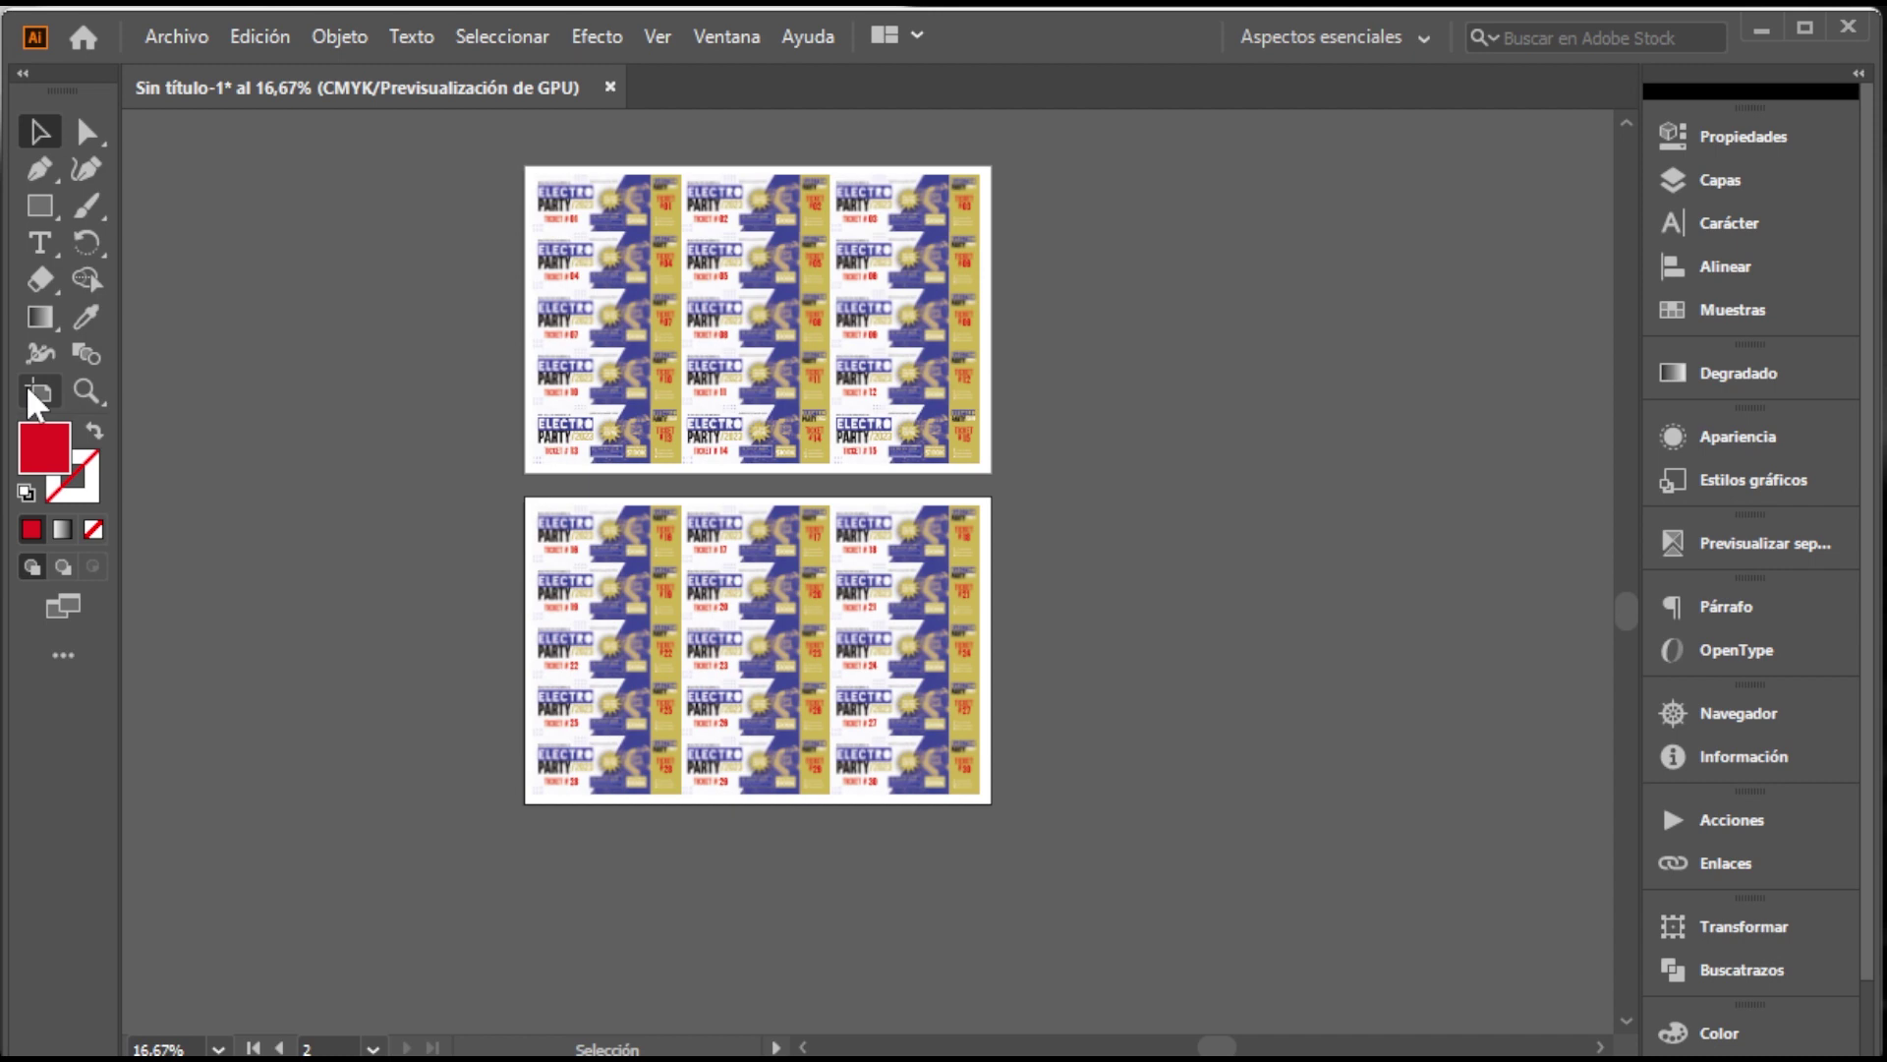
{"action": "left_click", "coordinate": [28, 385]}
{"action": "key", "text": "Escape"}
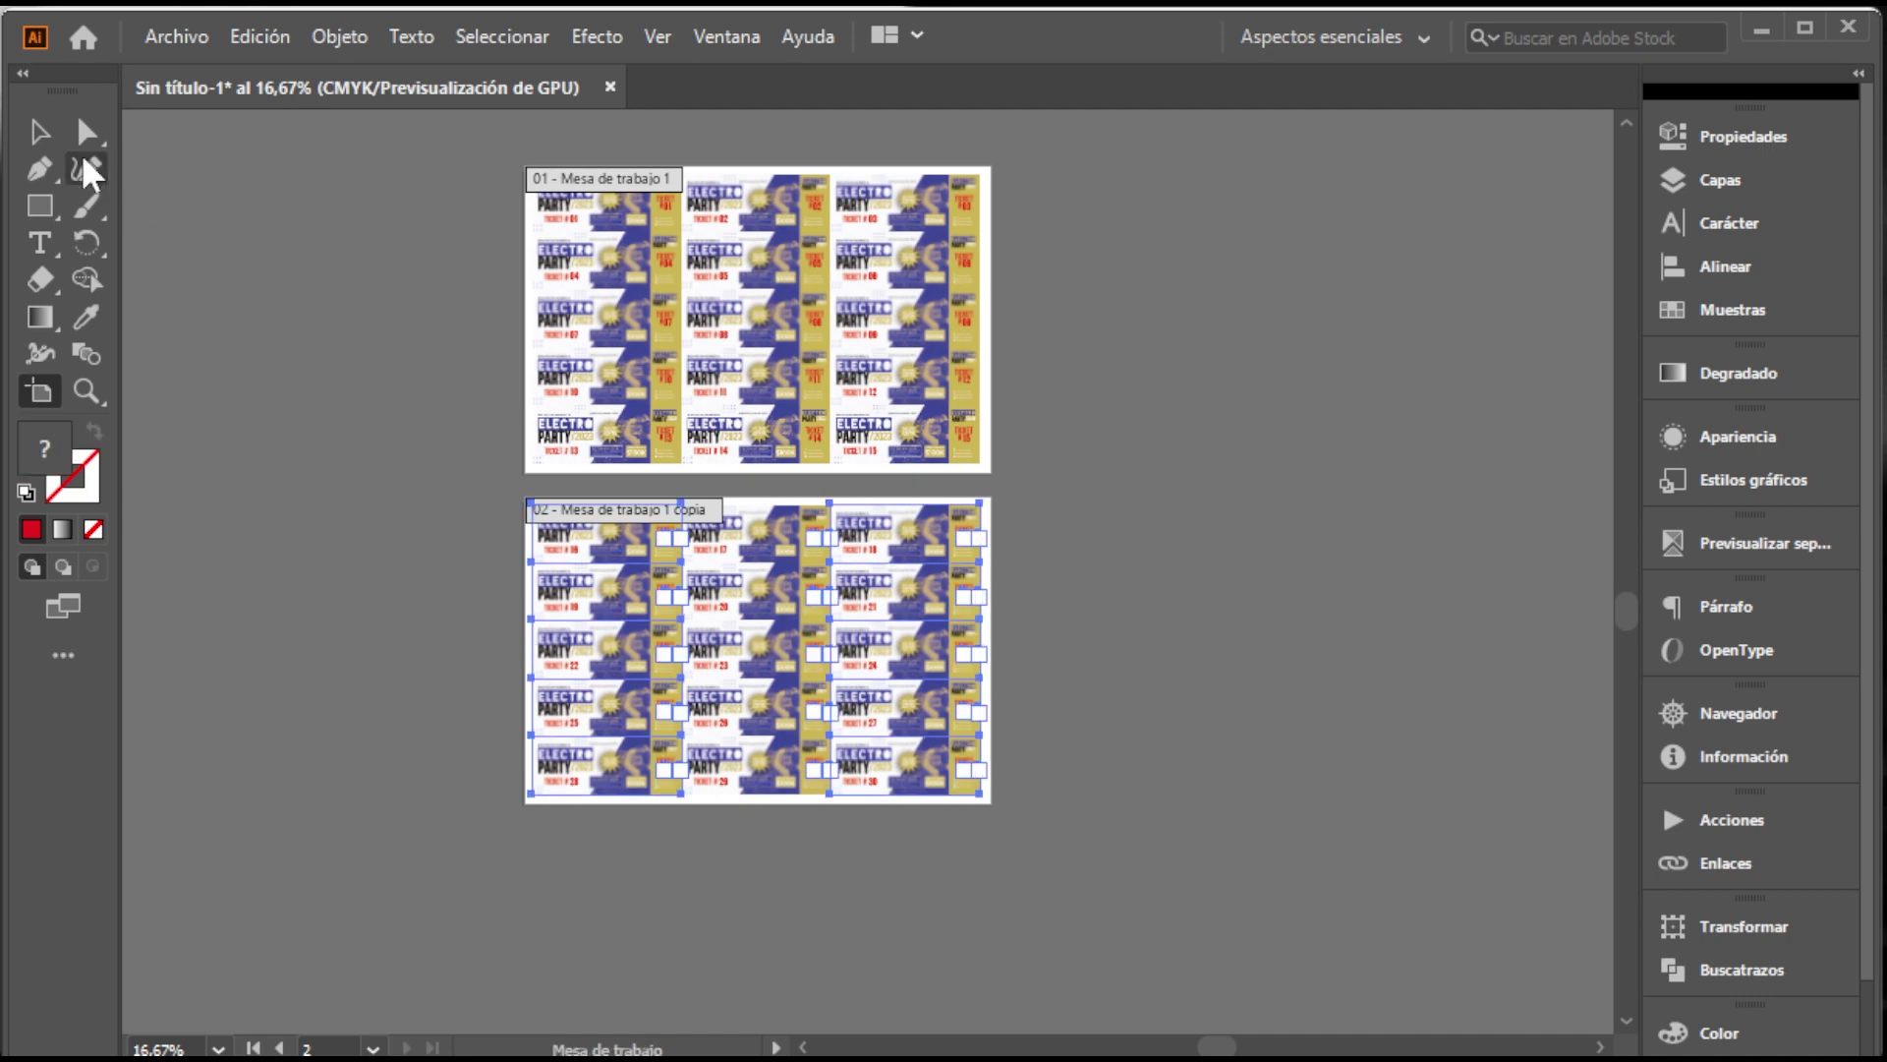
{"action": "left_click", "coordinate": [39, 131]}
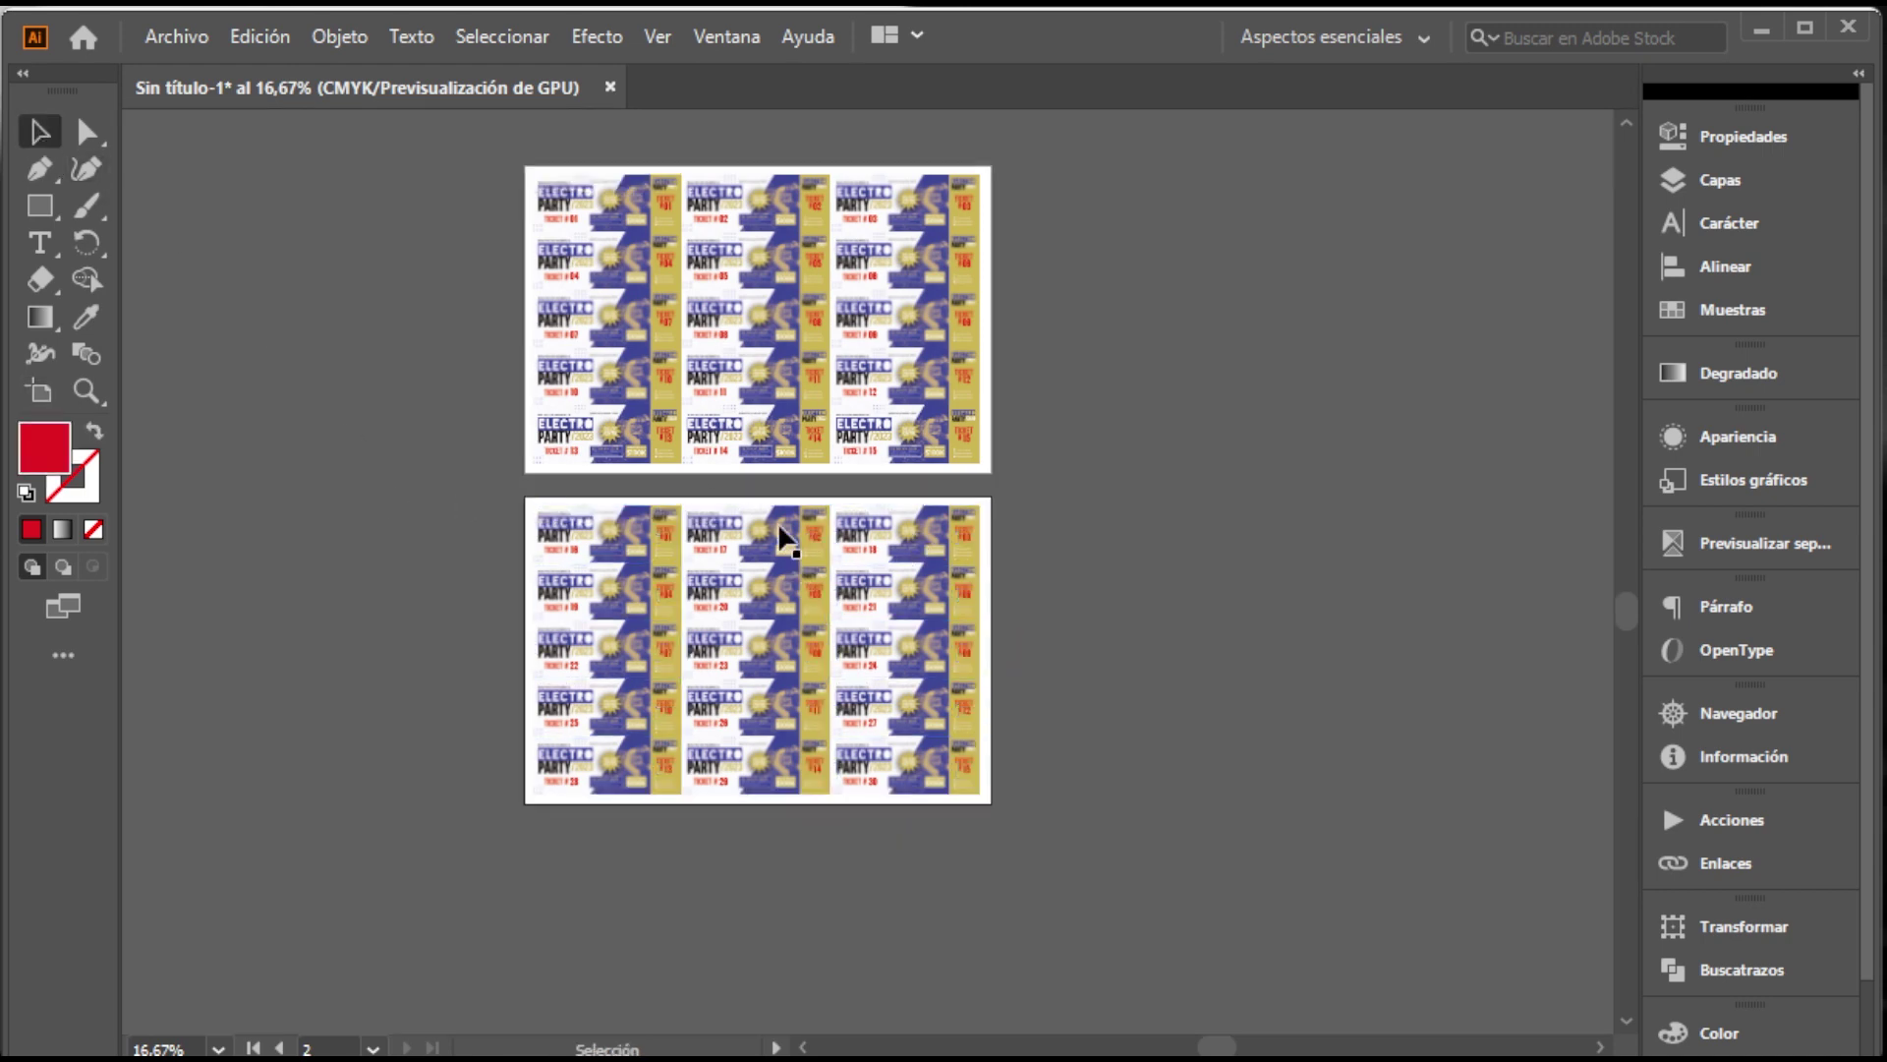
Pan and zoom across both artboards to review the ticket and stub numbers
{"action": "left_click_drag", "start_coordinate": [690, 489], "coordinate": [769, 573]}
{"action": "scroll", "coordinate": [812, 576], "scroll_direction": "up", "scroll_amount": 1, "text": "alt"}
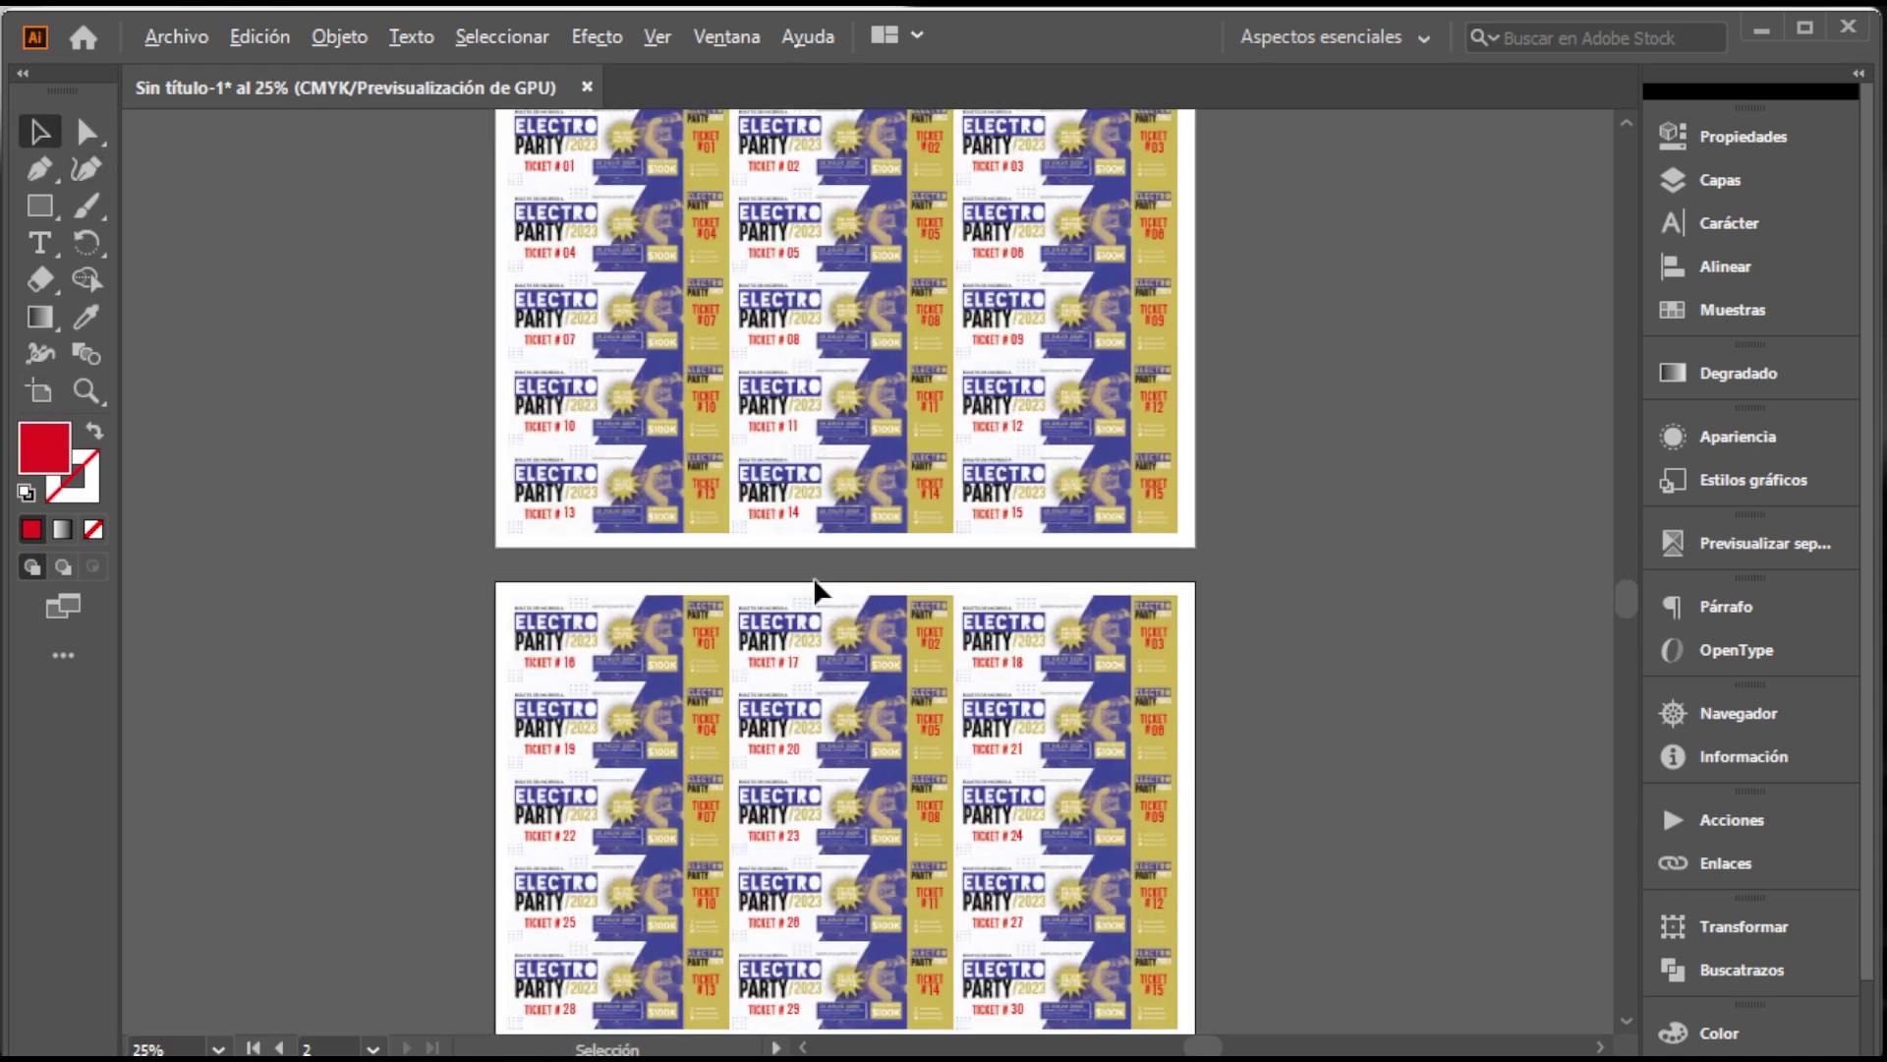
{"action": "scroll", "coordinate": [814, 586], "scroll_direction": "down", "scroll_amount": 1, "text": "alt"}
{"action": "scroll", "coordinate": [745, 393], "scroll_direction": "up", "scroll_amount": 3, "text": "alt"}
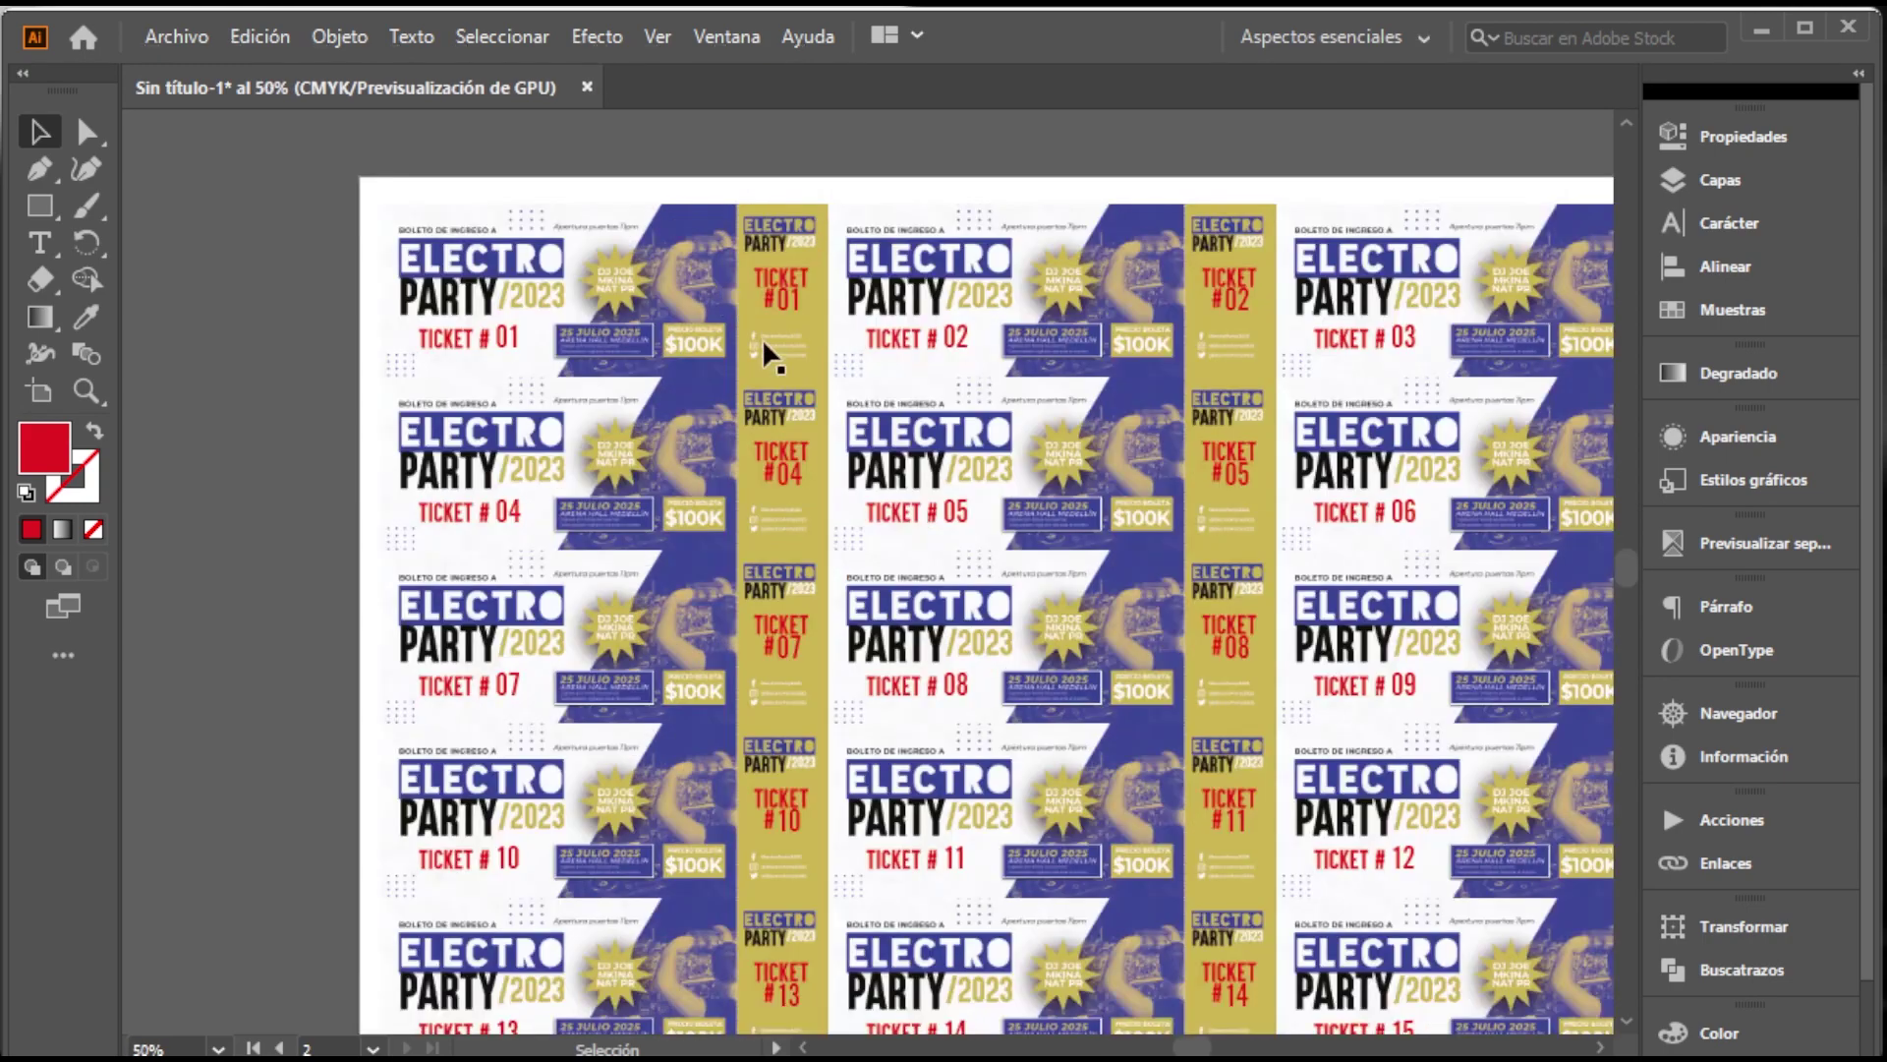
{"action": "left_click_drag", "start_coordinate": [1543, 402], "coordinate": [1300, 356]}
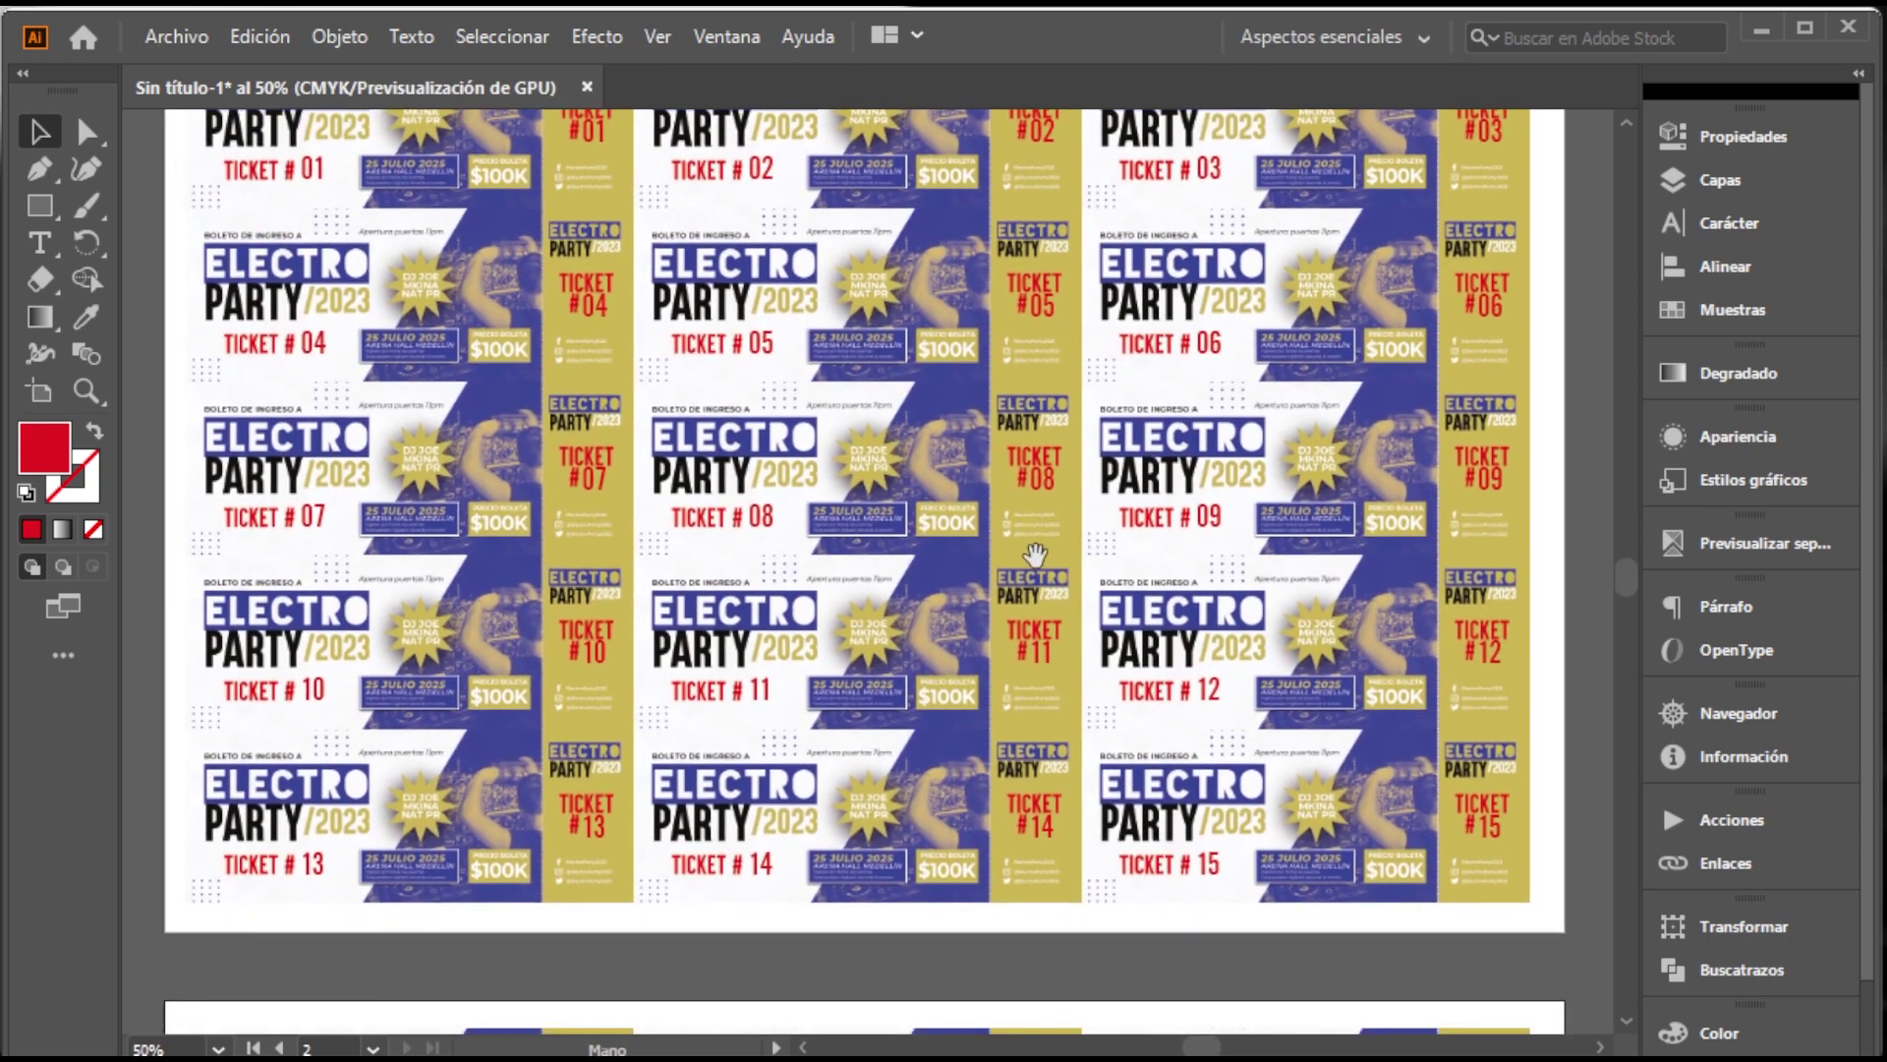
{"action": "left_click_drag", "start_coordinate": [1035, 562], "coordinate": [1064, 486]}
{"action": "scroll", "coordinate": [911, 476], "scroll_direction": "down", "scroll_amount": 3}
{"action": "scroll", "coordinate": [911, 476], "scroll_direction": "down", "scroll_amount": 3}
{"action": "scroll", "coordinate": [895, 506], "scroll_direction": "down", "scroll_amount": 3}
{"action": "scroll", "coordinate": [878, 540], "scroll_direction": "down", "scroll_amount": 2}
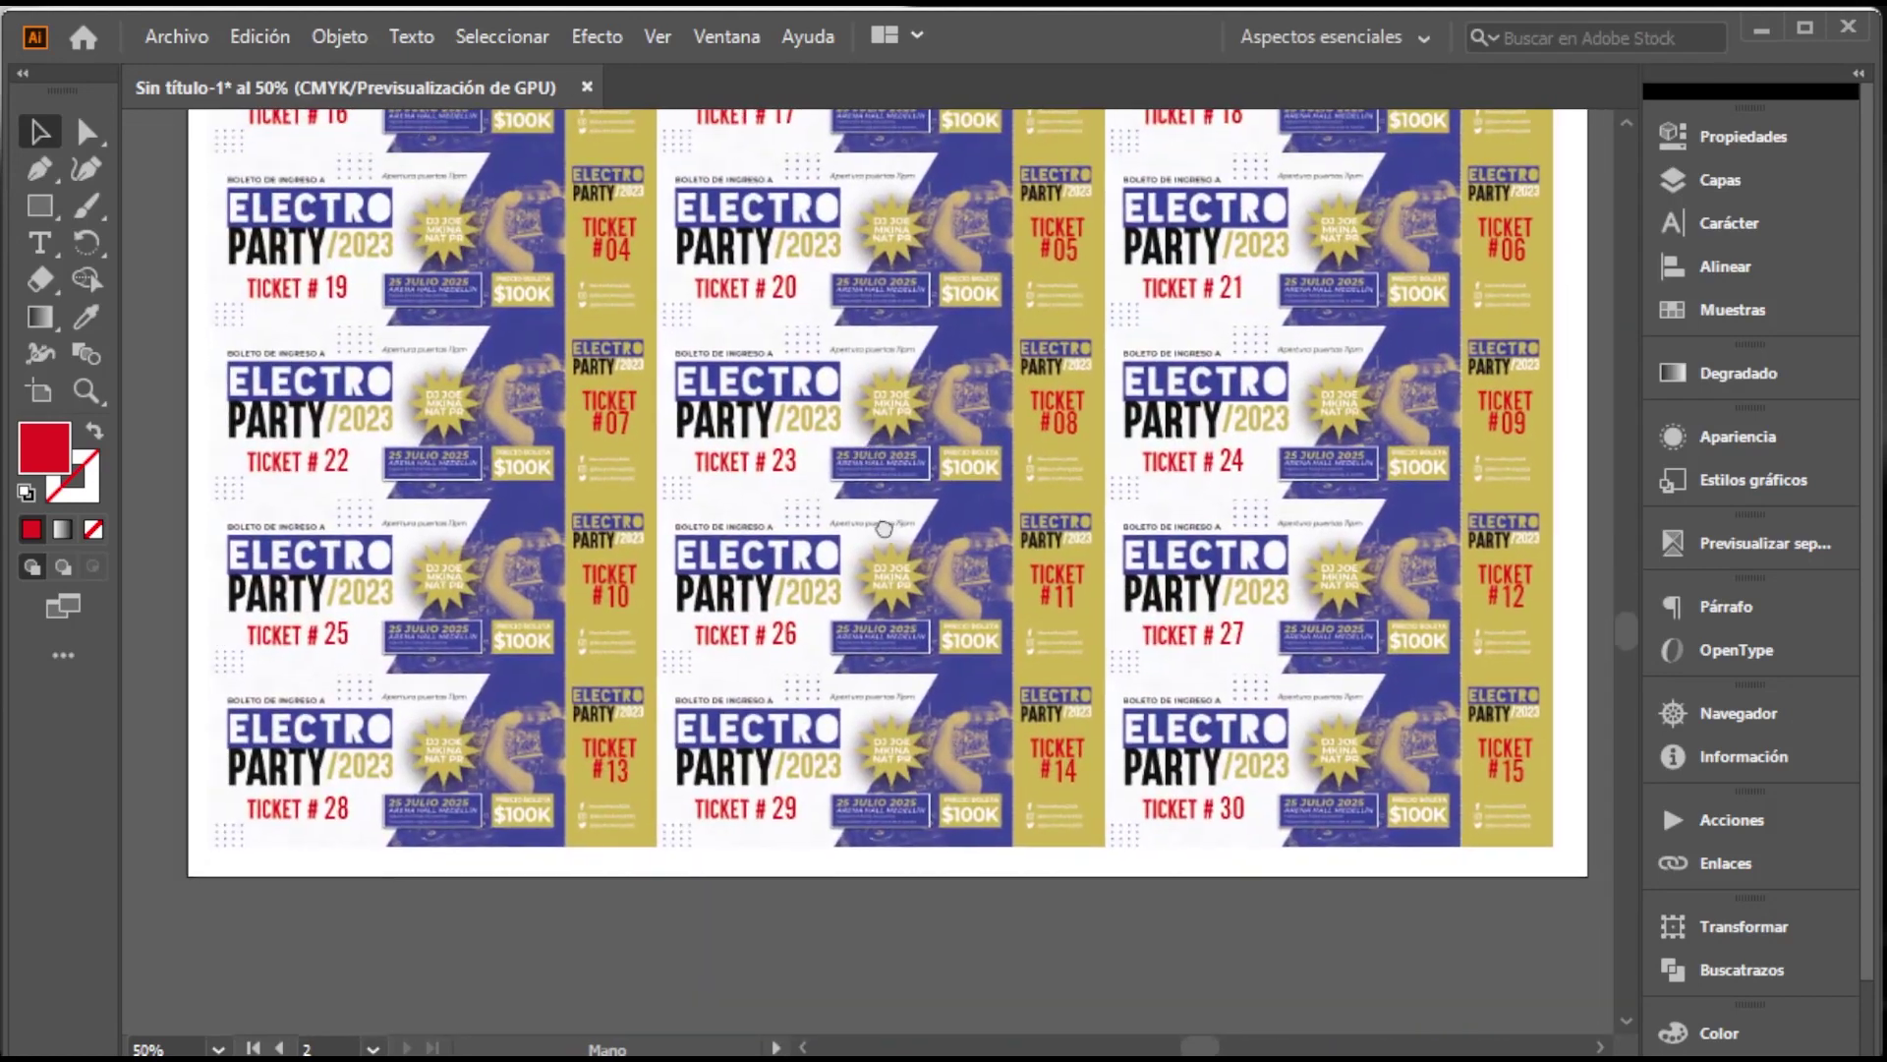
{"action": "key", "text": "ctrl+minus"}
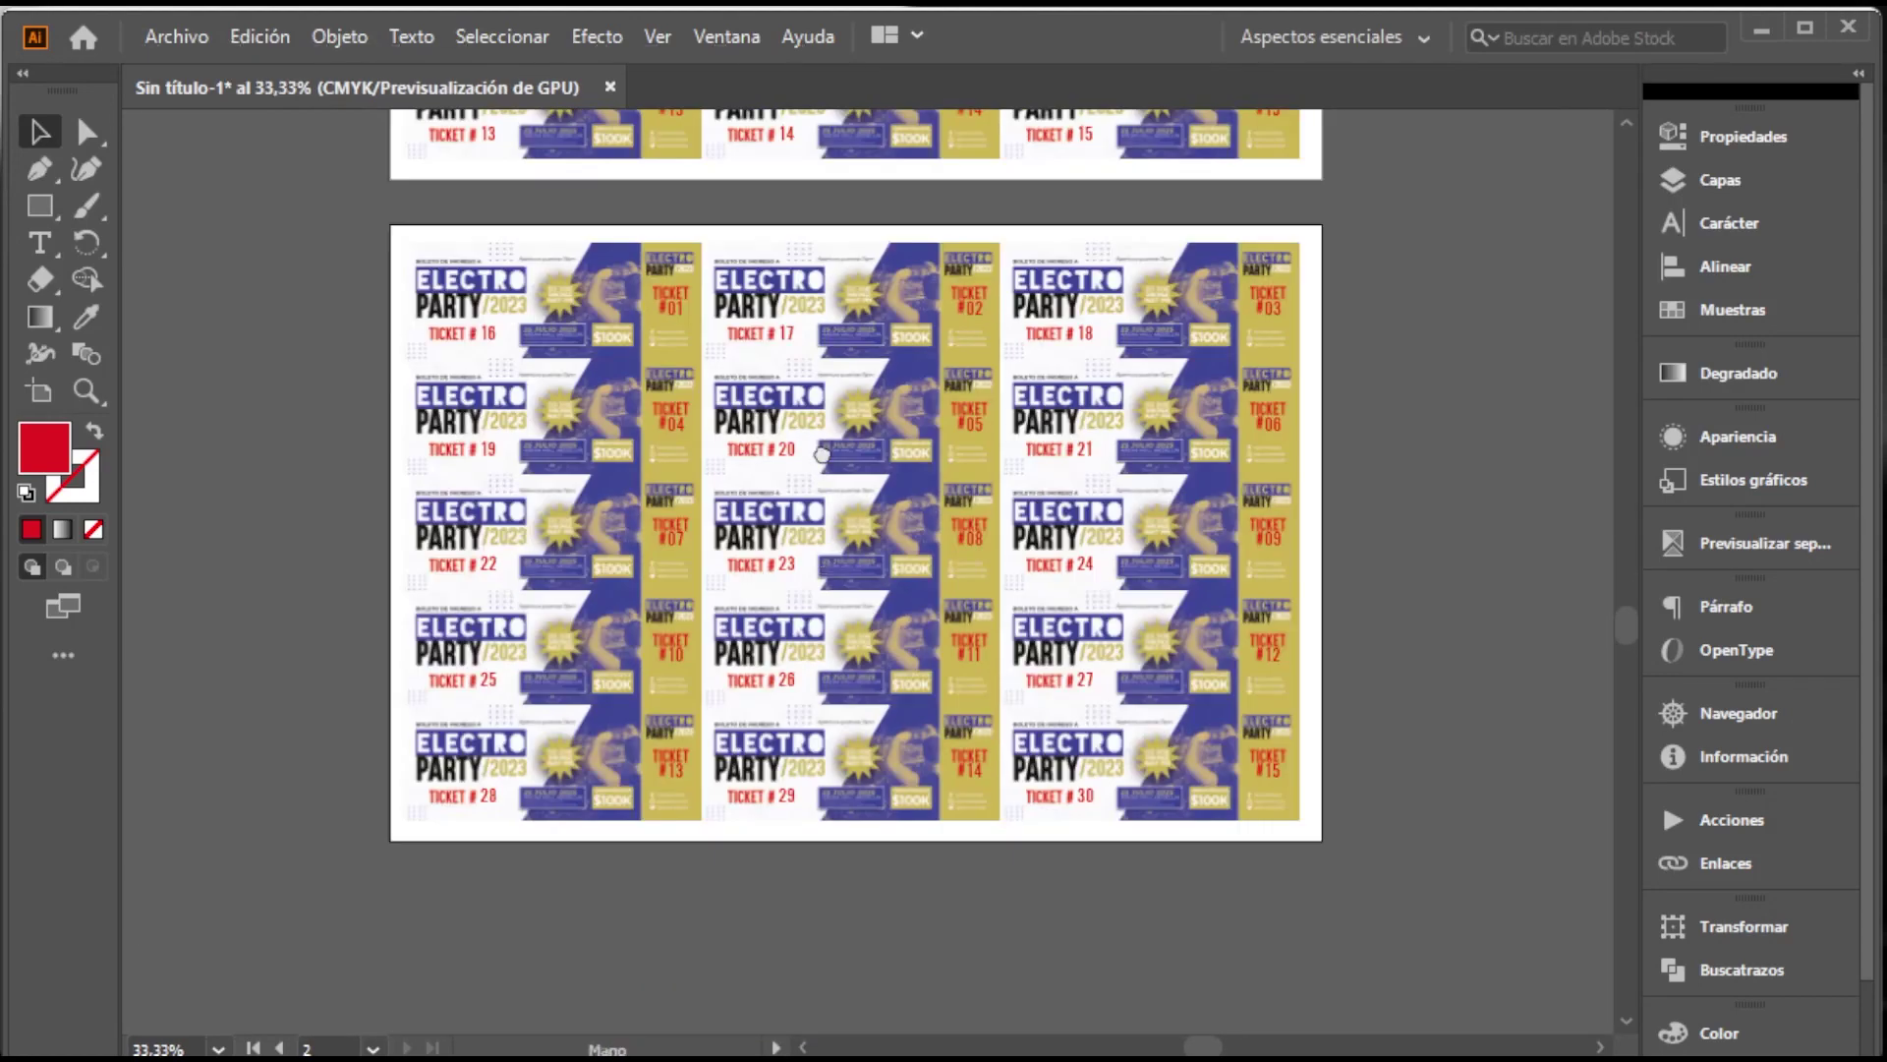
{"action": "left_click_drag", "start_coordinate": [820, 450], "coordinate": [906, 696]}
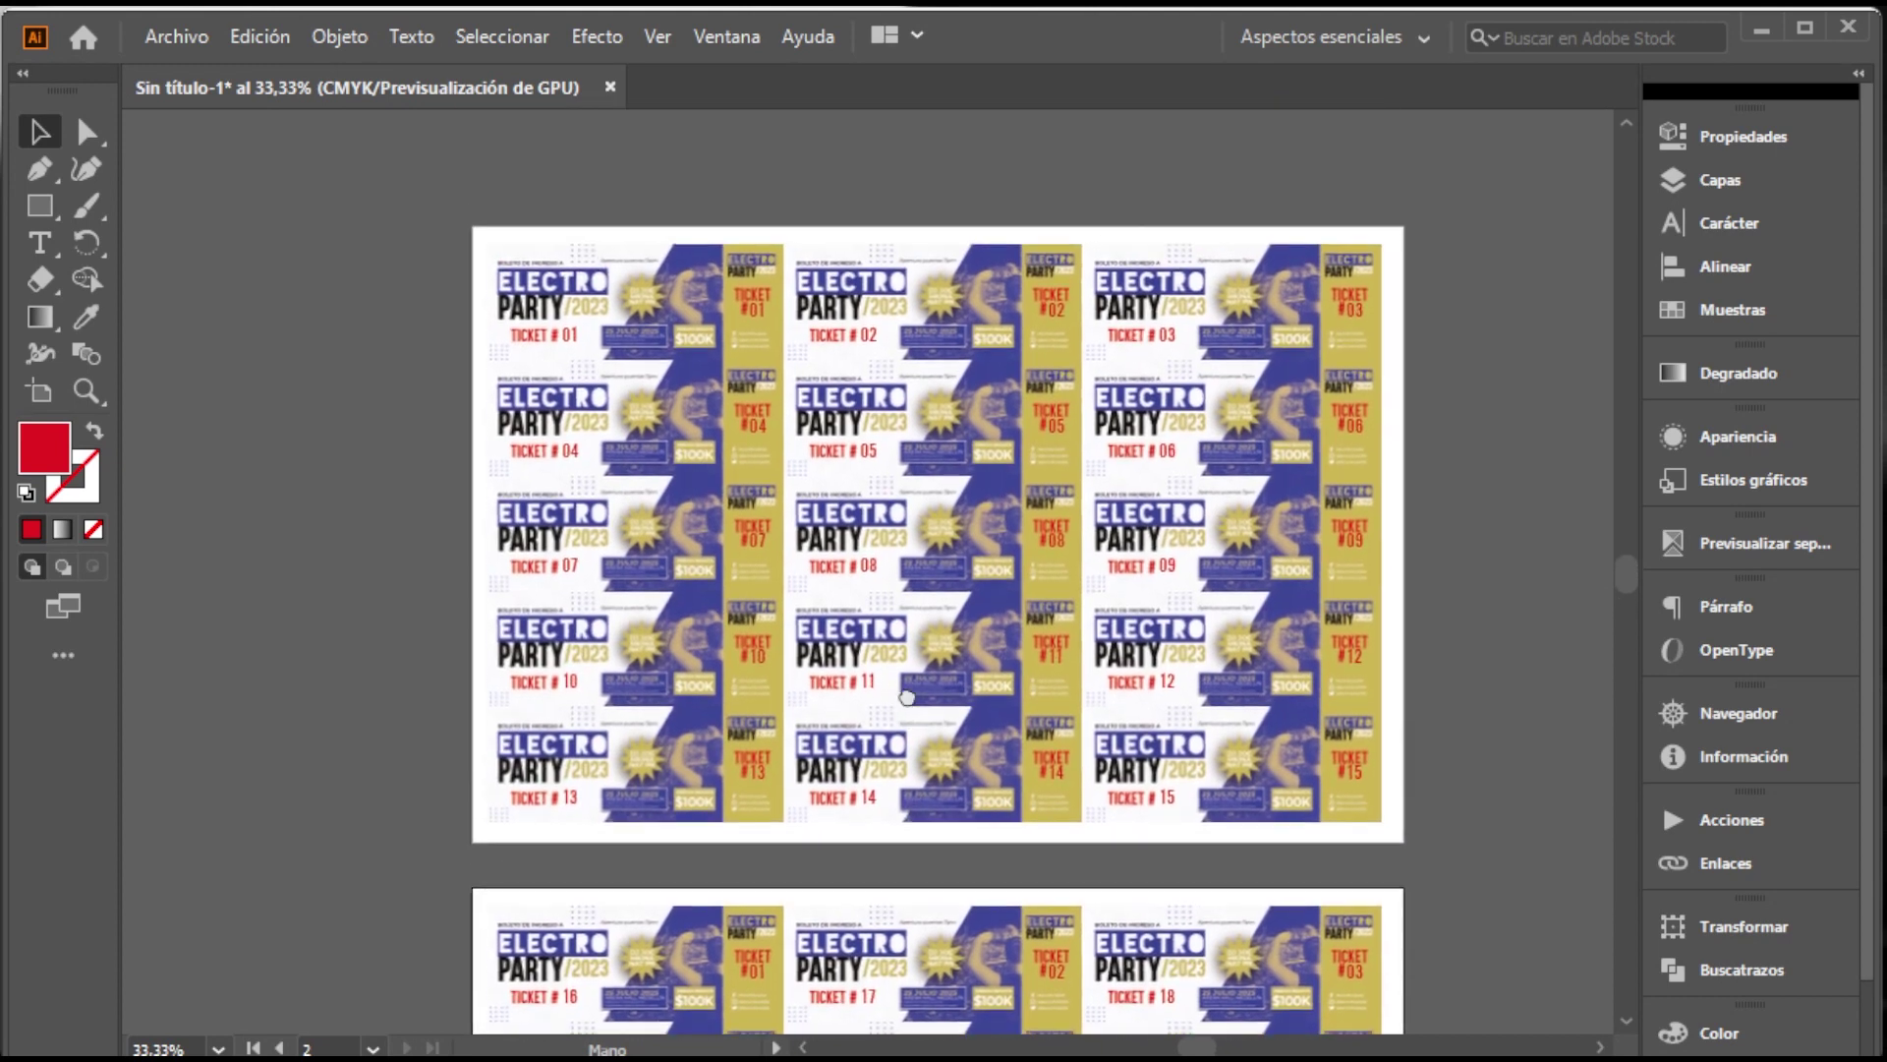